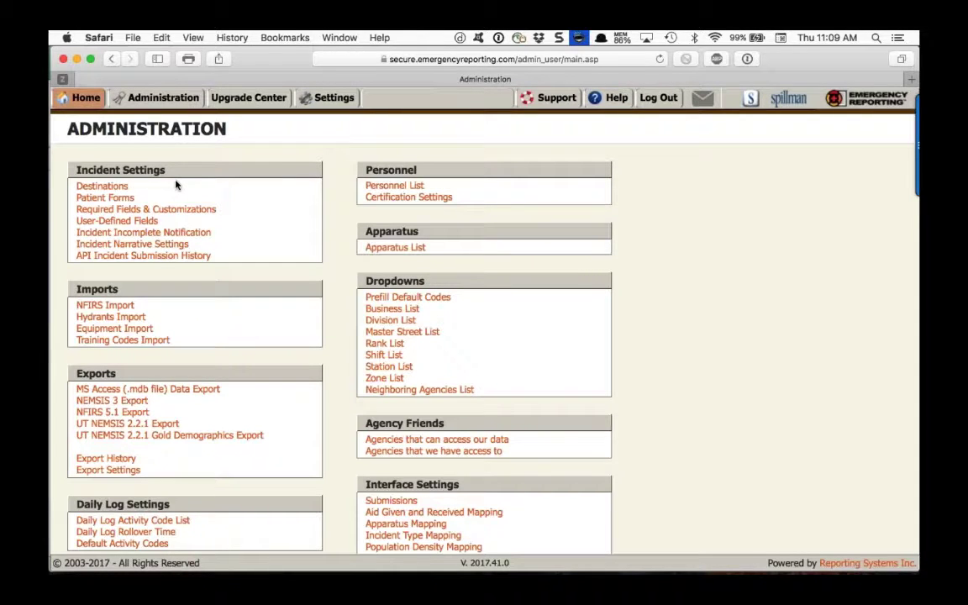
Open the Required Fields & Customizations page of the incident settings
click(168, 210)
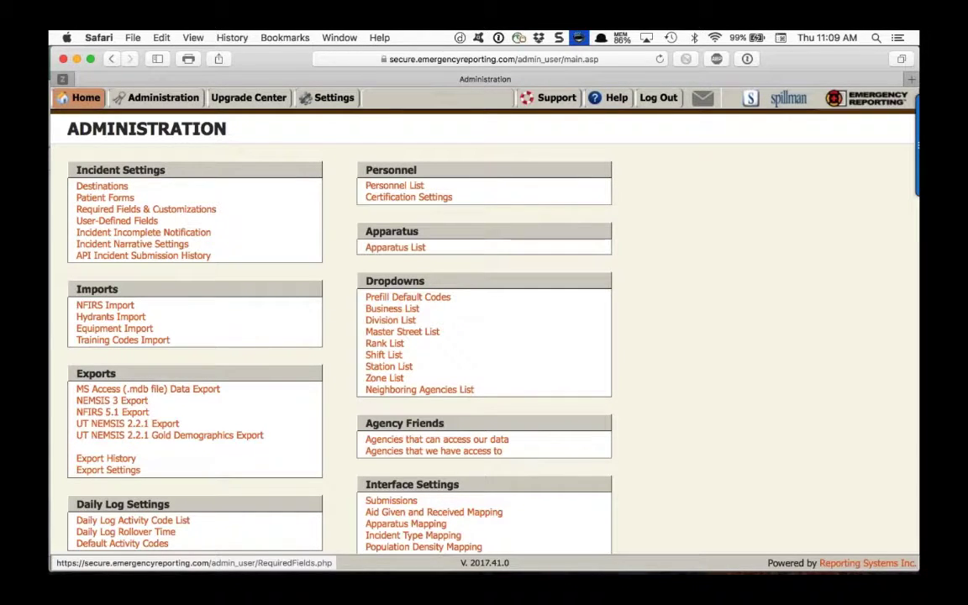
click(120, 212)
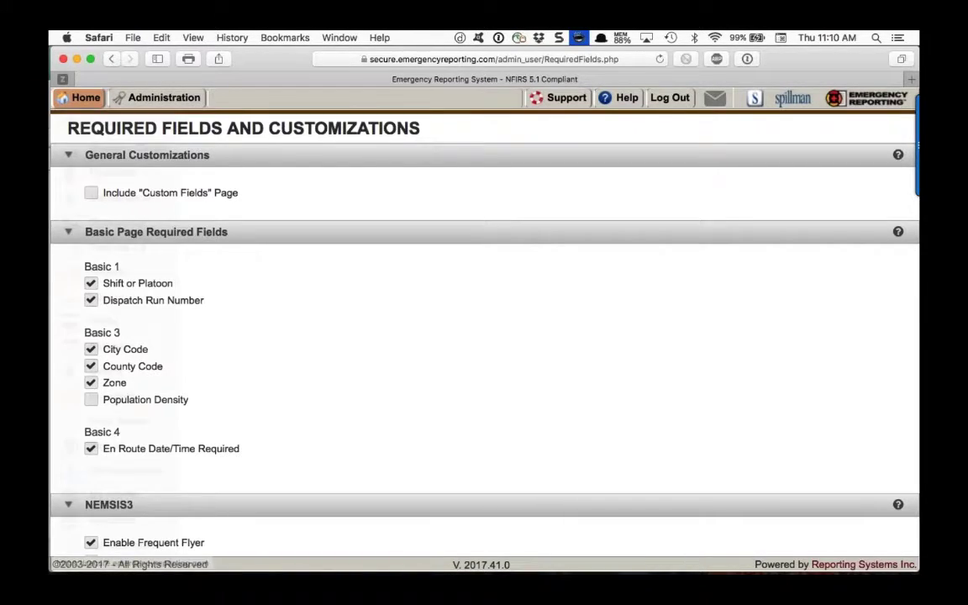
Open the home page in a new browser tab and go to the Incidents module there
right_click(77, 102)
click(108, 110)
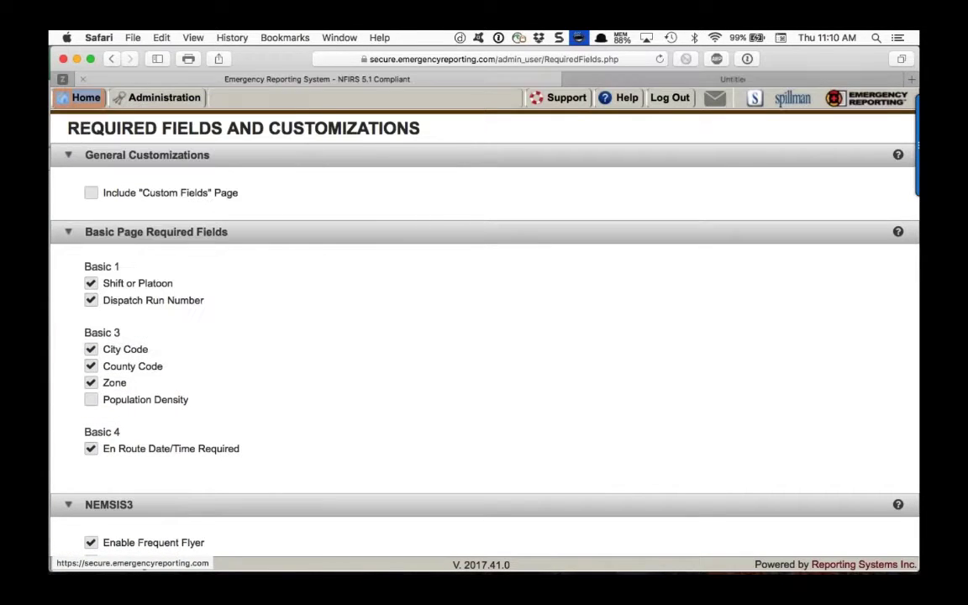
click(618, 82)
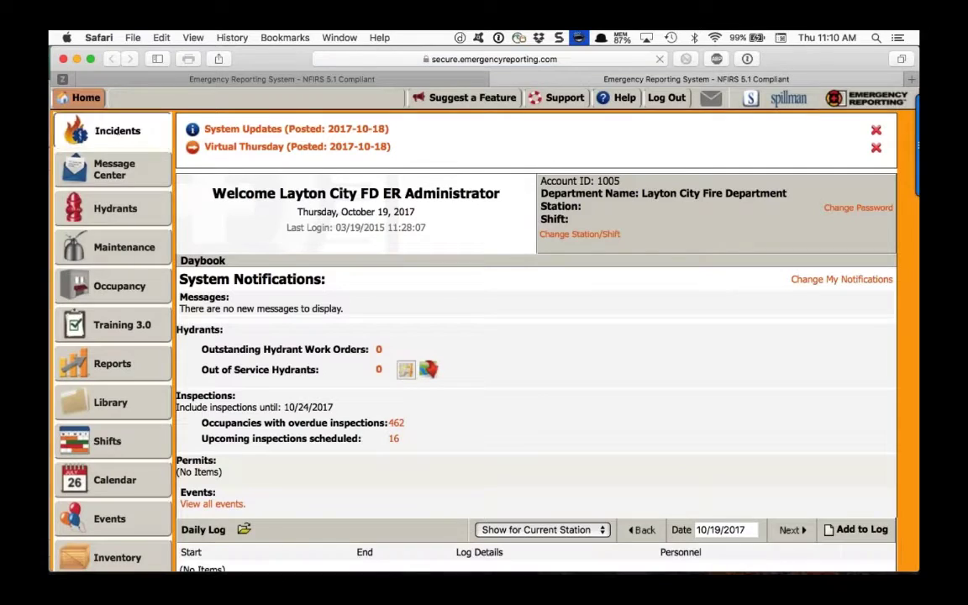
click(116, 131)
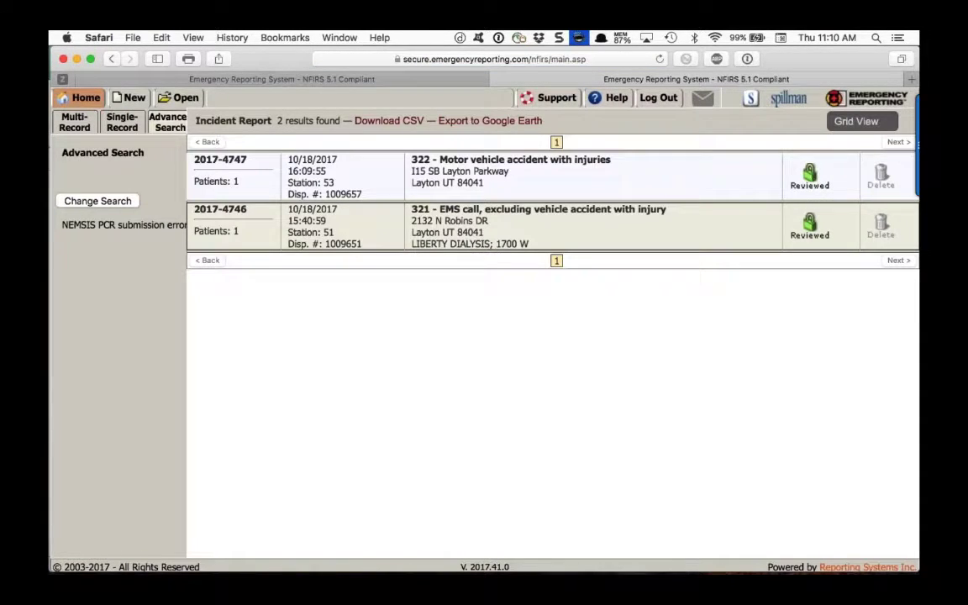
Run a multi-record search for all calls of all time and open Basic Info 3 of the 10/19/2017 incident
click(72, 122)
click(96, 266)
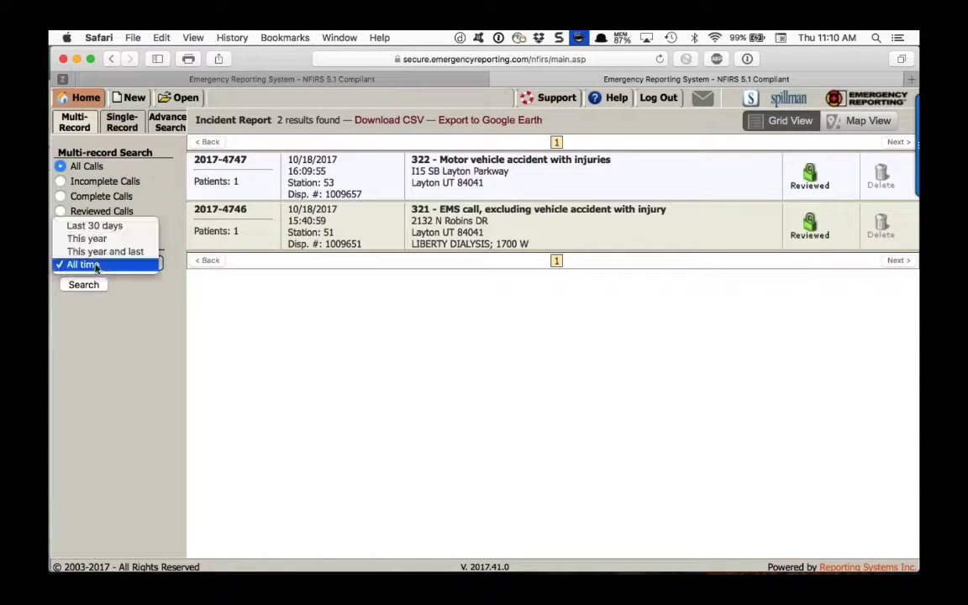
click(97, 266)
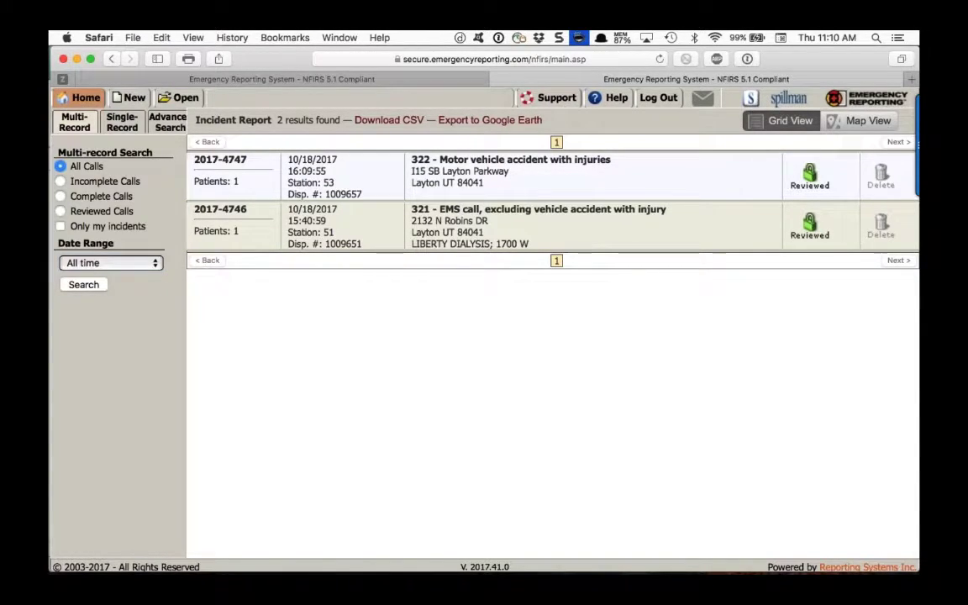
click(80, 283)
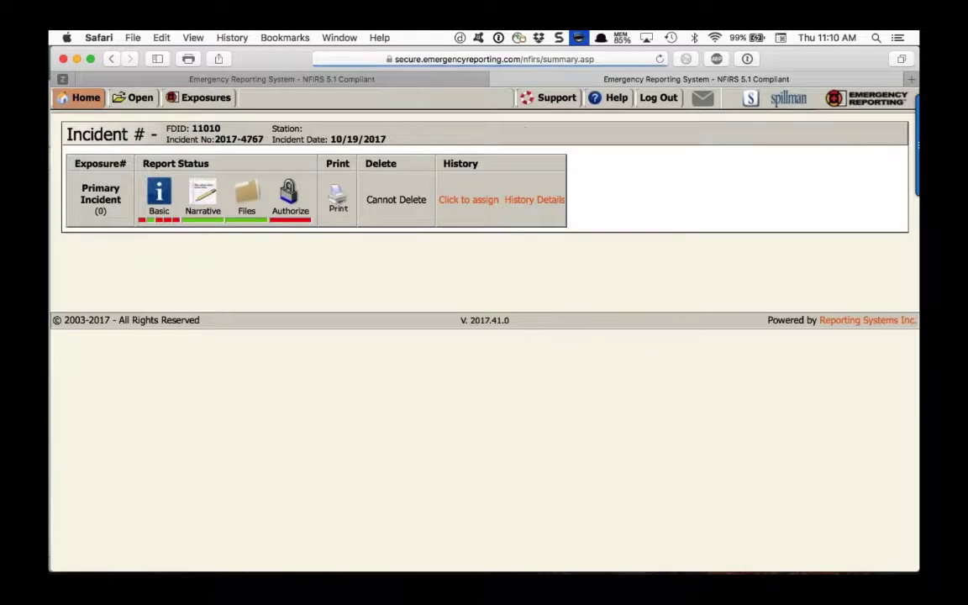
click(143, 200)
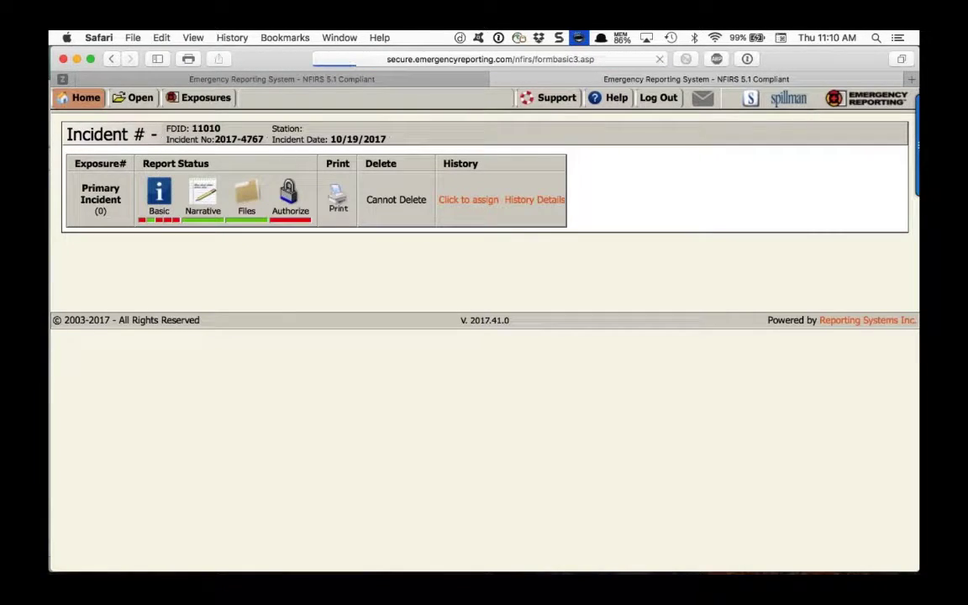
scroll(289, 400, down, 2)
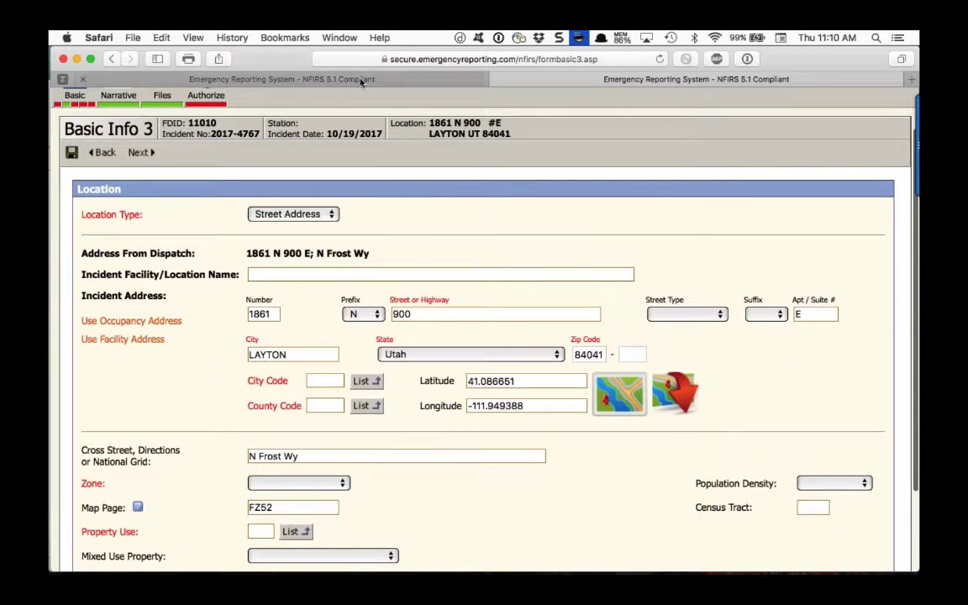
Make City Code and County Code optional under Basic 3 in the required fields, and reload the incident's Basic Info 3 page
click(328, 79)
click(91, 366)
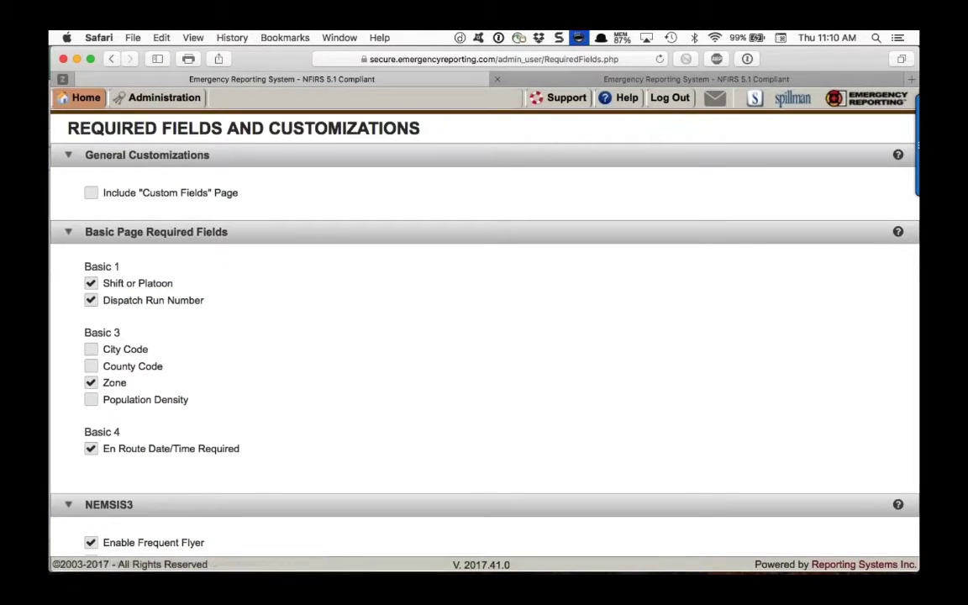
click(696, 79)
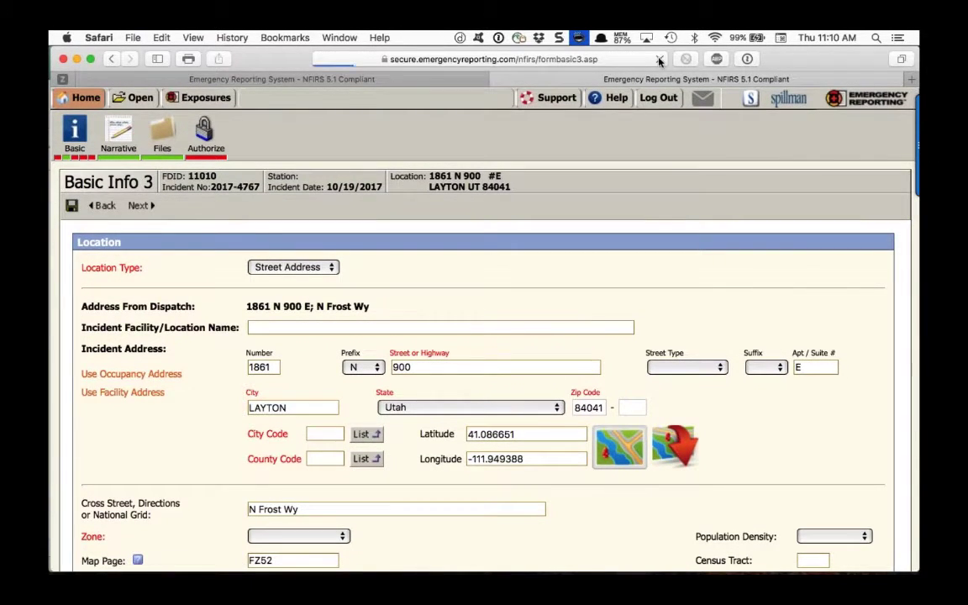
click(660, 59)
click(660, 59)
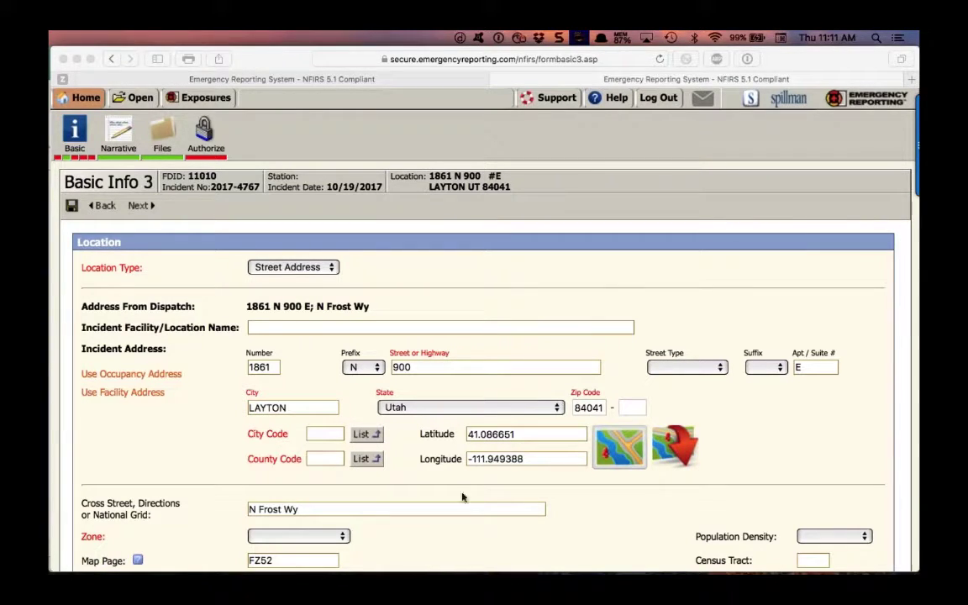
Go back to the incident's Basic Info 1 page, try to continue without a station or incident type, and return to Basic Info 3
click(100, 207)
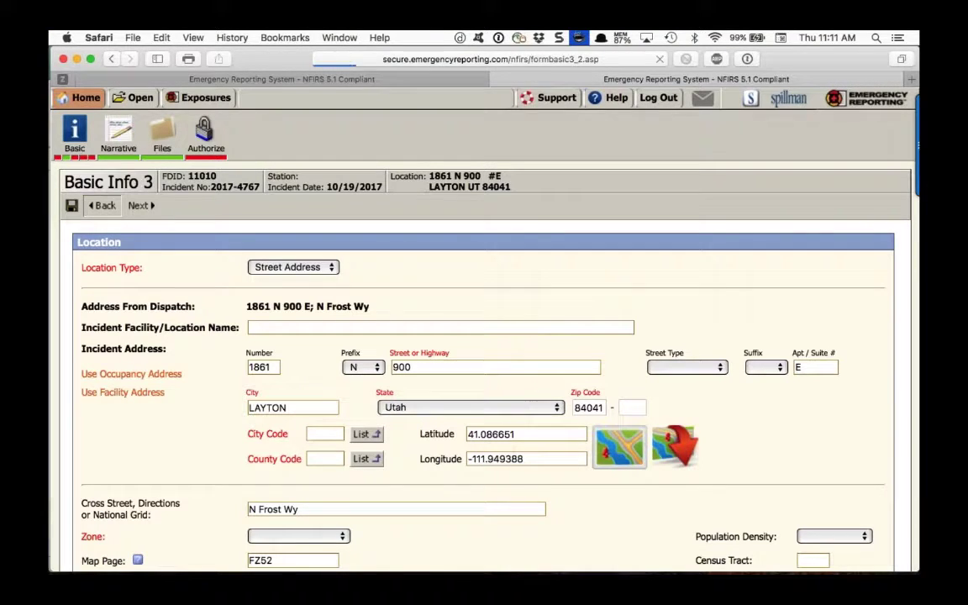
click(101, 204)
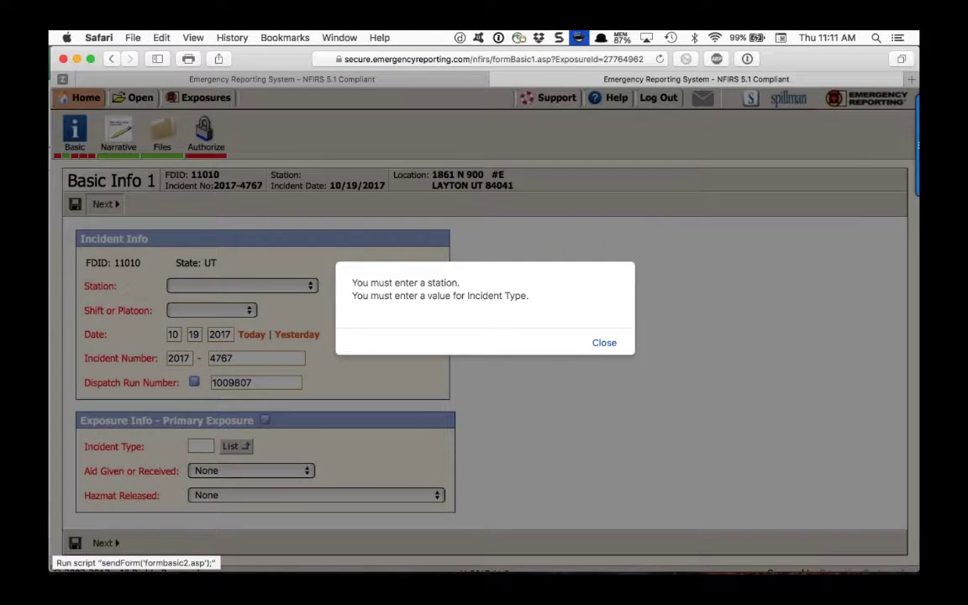
key(Return)
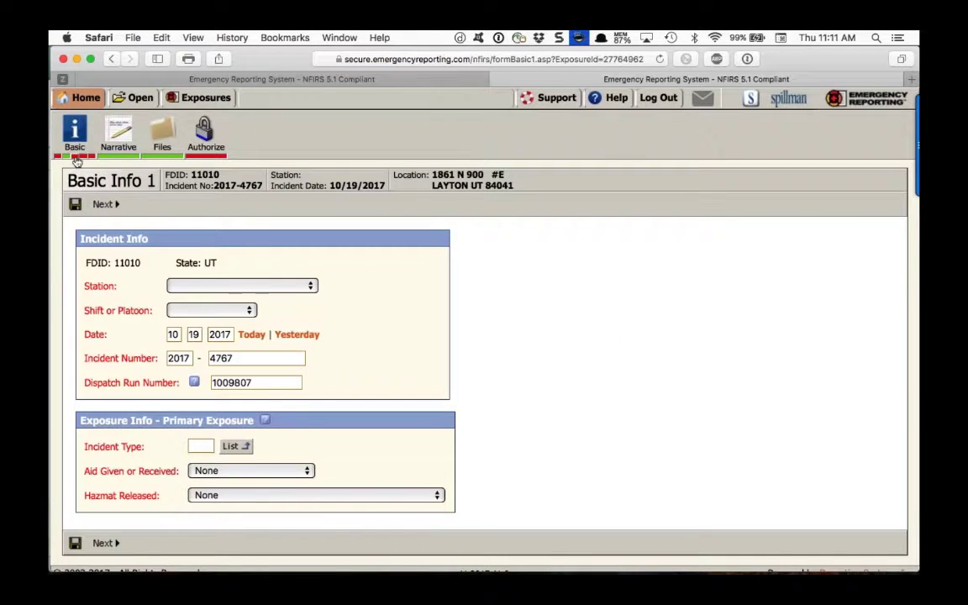
click(69, 145)
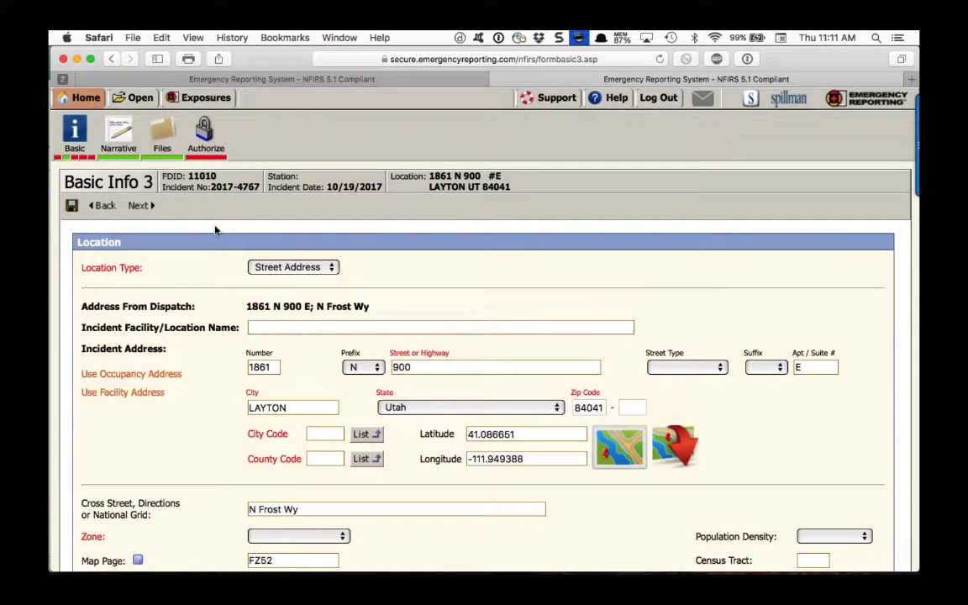
Return to the required fields settings and make City Code and County Code required again under Basic 3
click(84, 98)
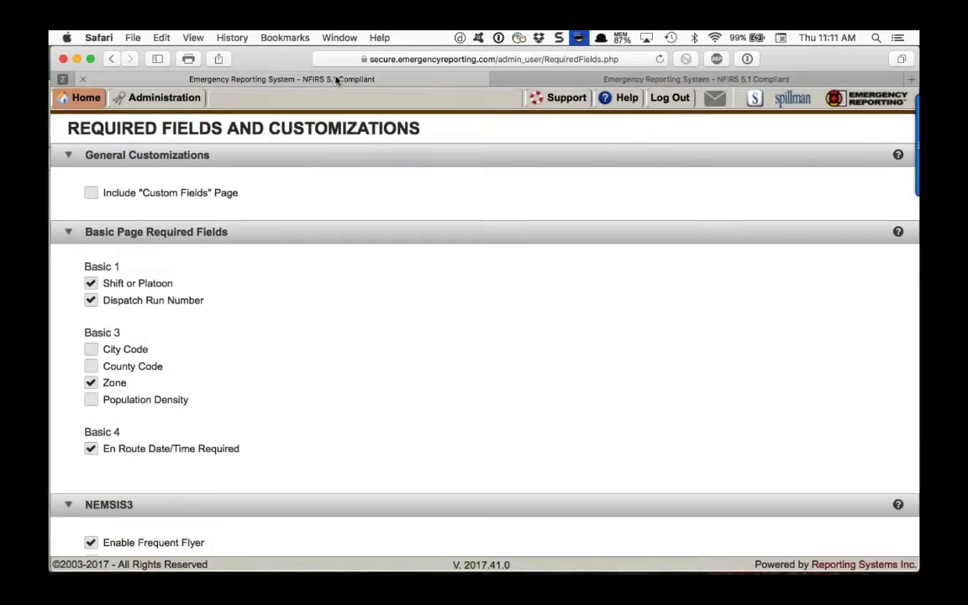
click(91, 348)
click(91, 366)
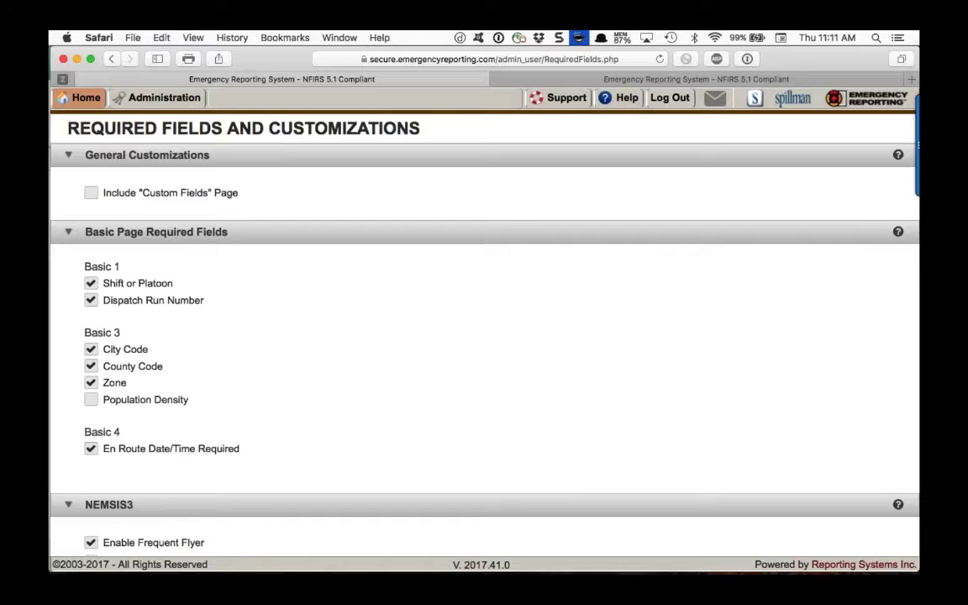
Review the Basic Page required fields and the NEMSIS3 settings, including the certification-level configurations, down to Odometer Readings
scroll(119, 370, down, 1)
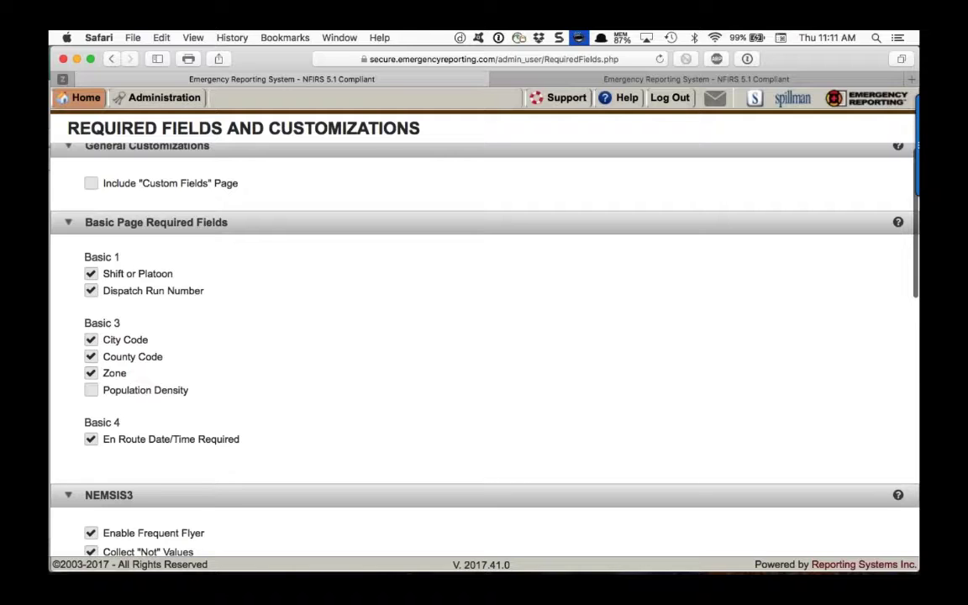
scroll(484, 337, down, 2)
scroll(485, 337, up, 1)
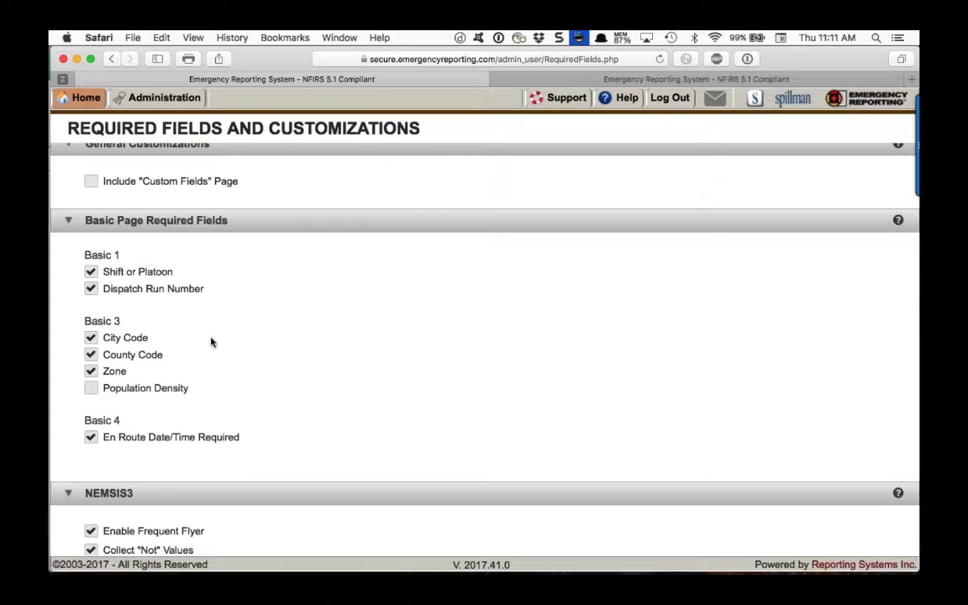
scroll(211, 341, down, 1)
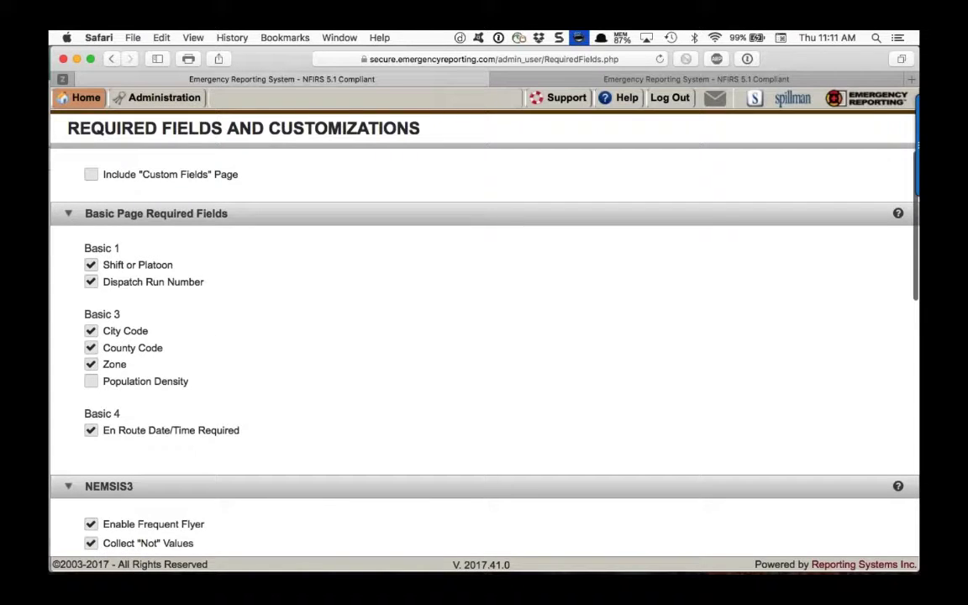
scroll(484, 336, down, 5)
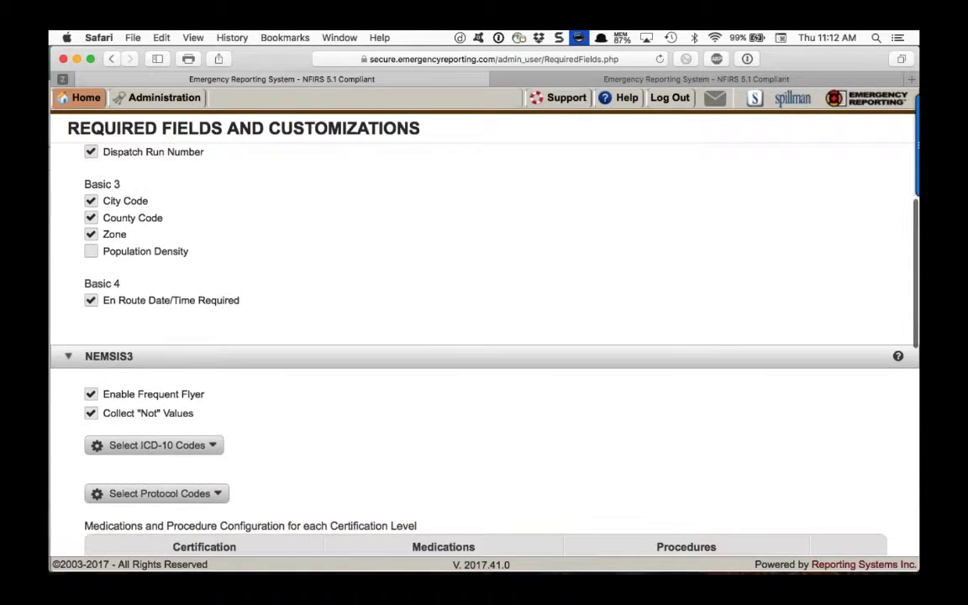
scroll(485, 337, down, 5)
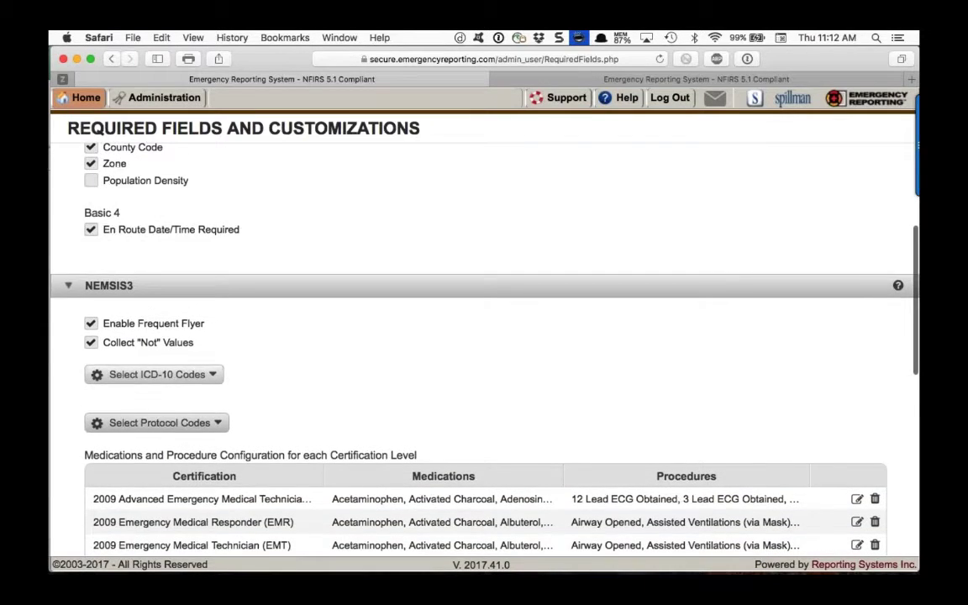
scroll(485, 337, down, 7)
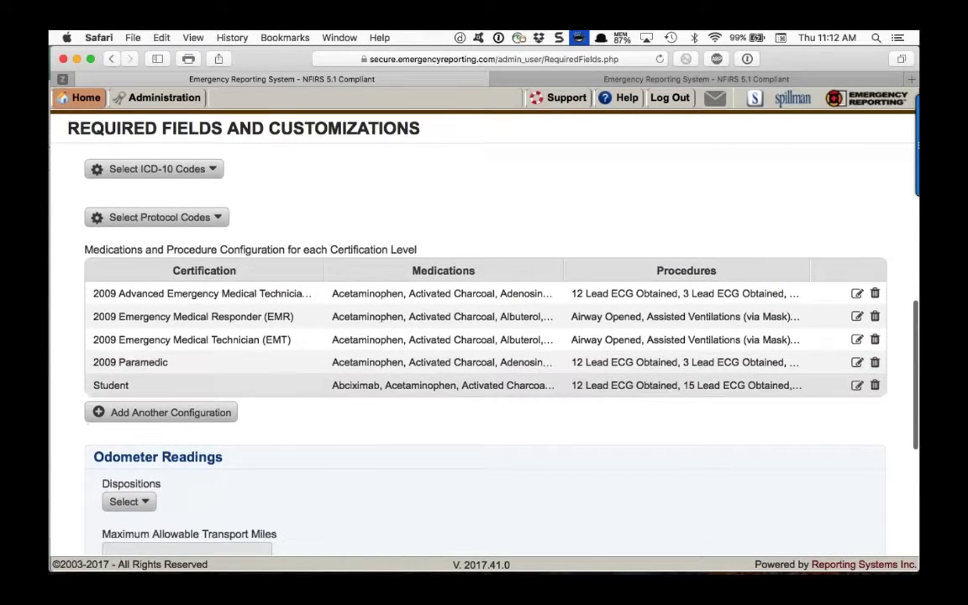
scroll(484, 337, down, 7)
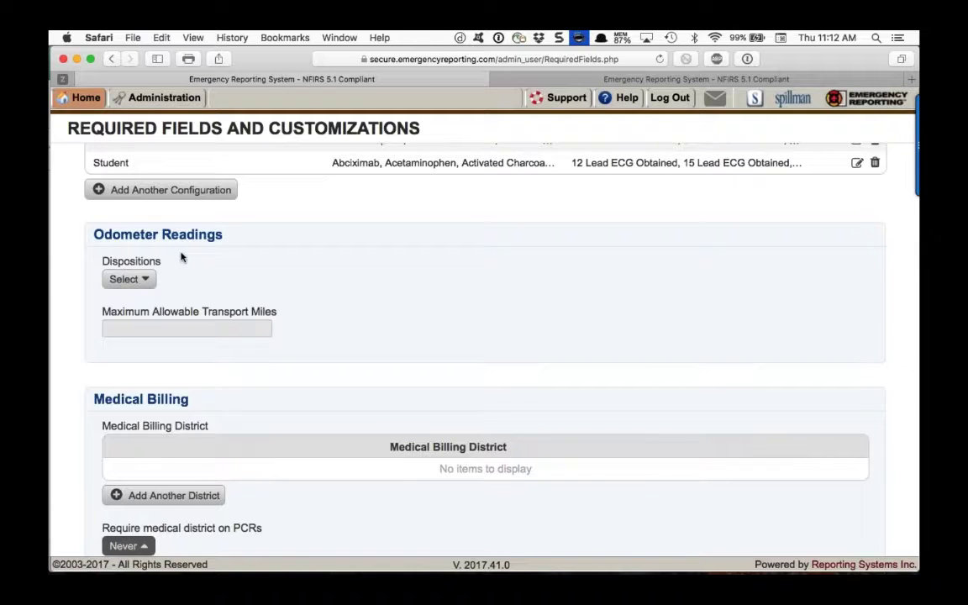
Look through the Odometer Readings disposition options without selecting any, and enter the Maximum Allowable Transport Miles field
click(148, 280)
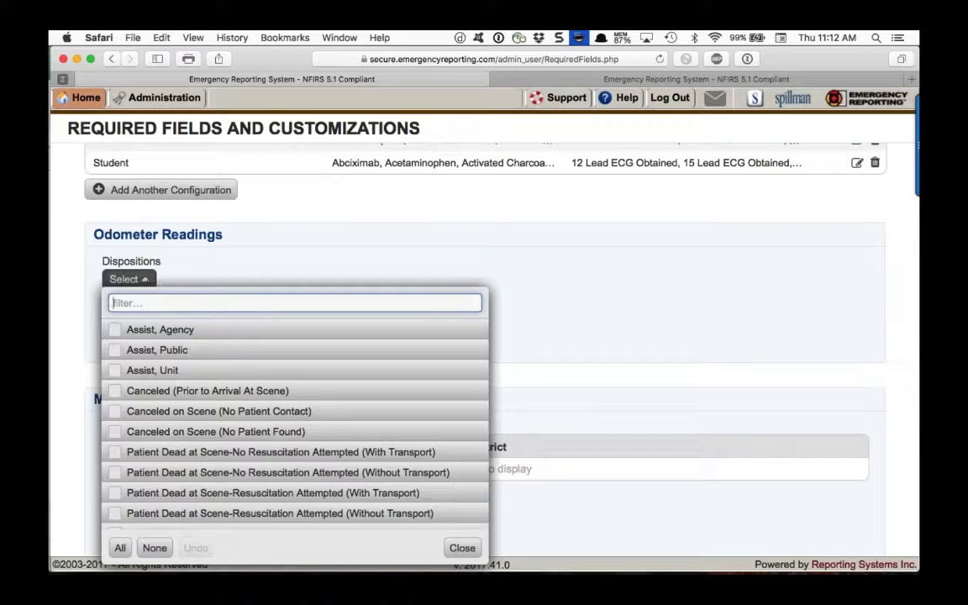
scroll(134, 326, down, 1)
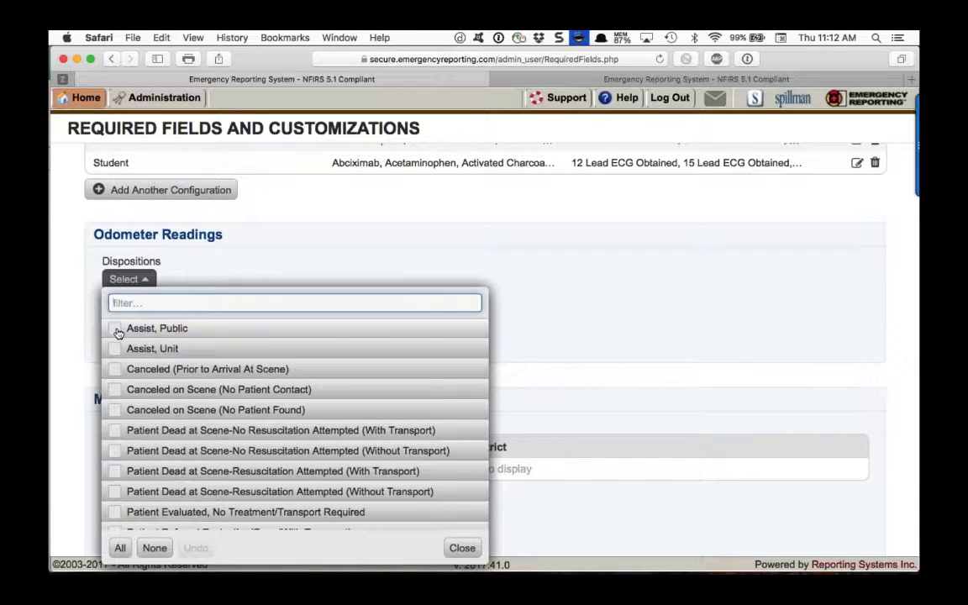
scroll(119, 334, down, 5)
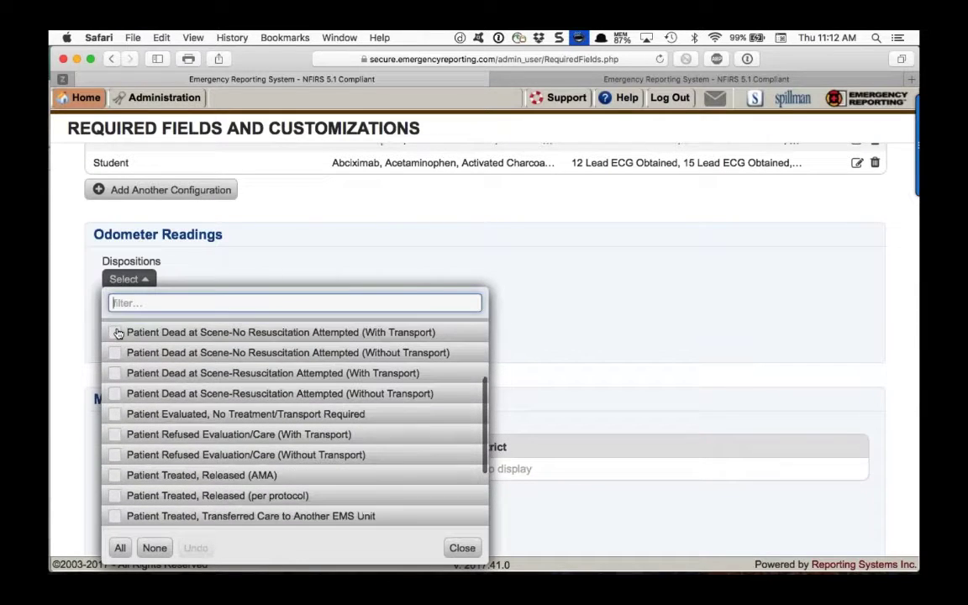
scroll(119, 334, down, 1)
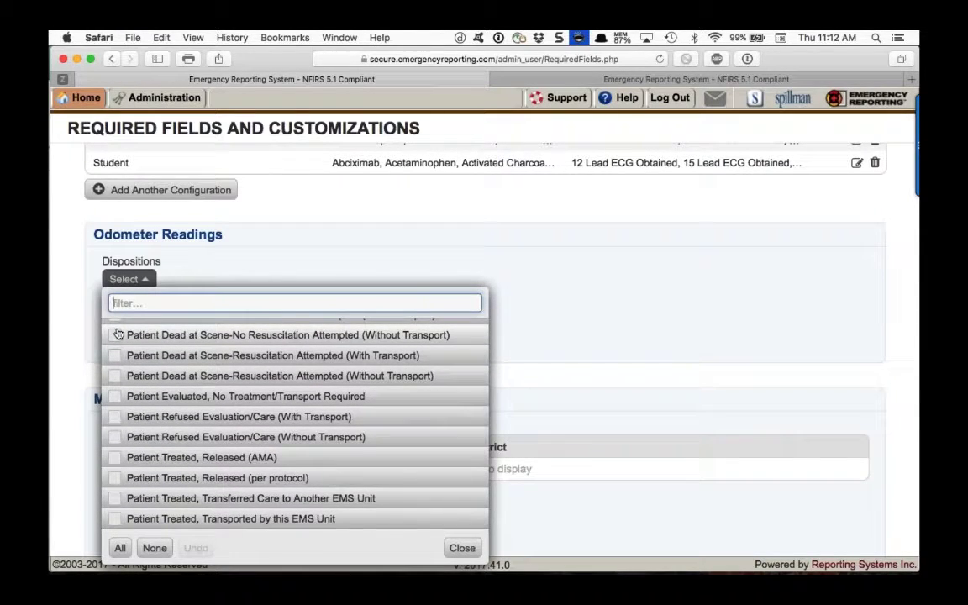
scroll(118, 335, down, 1)
click(462, 548)
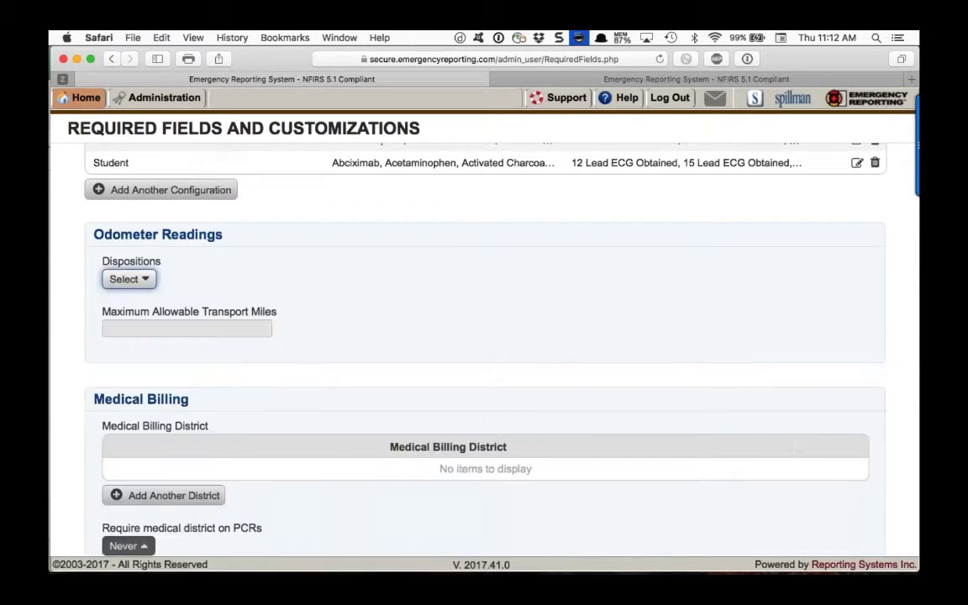
click(117, 322)
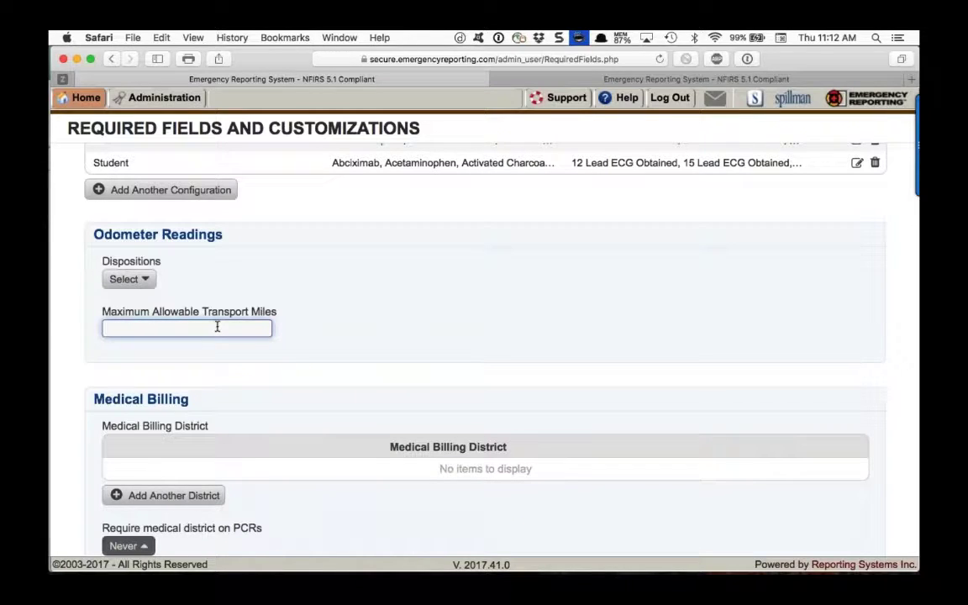
Examine the Medical Billing settings: open and close the district configuration without entering one, and view the choices for requiring medical district on PCRs
scroll(217, 326, down, 1)
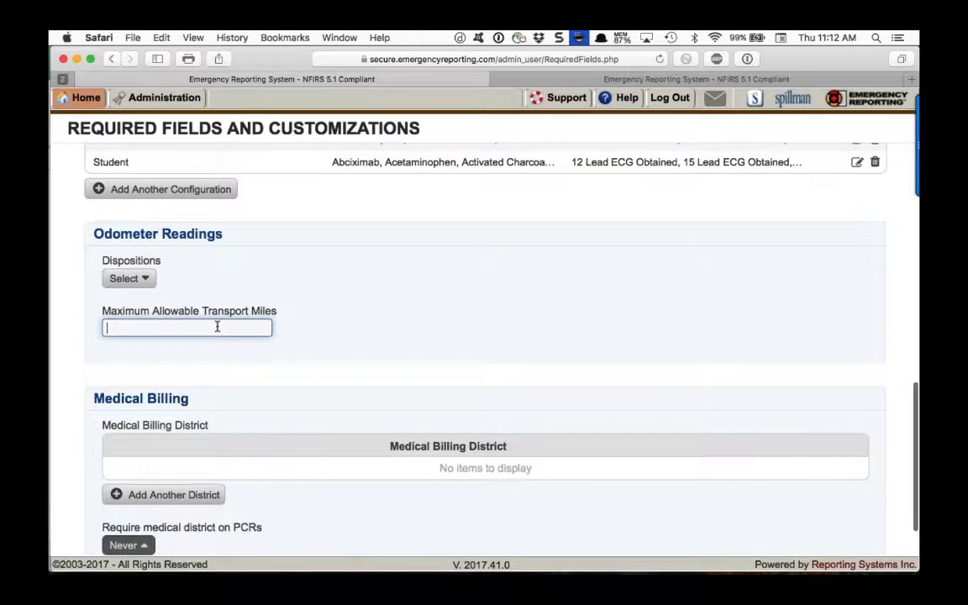
scroll(217, 327, down, 5)
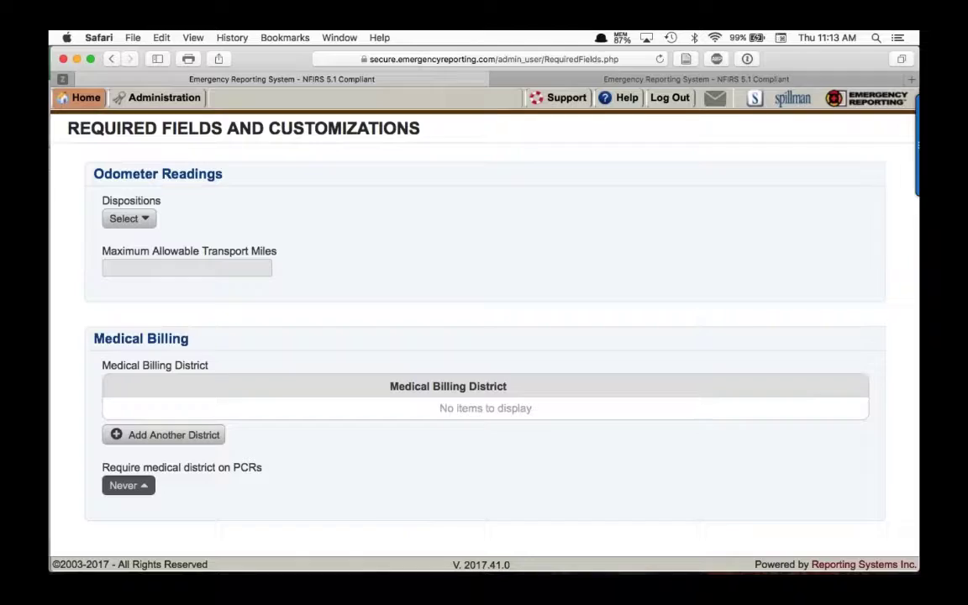
click(163, 435)
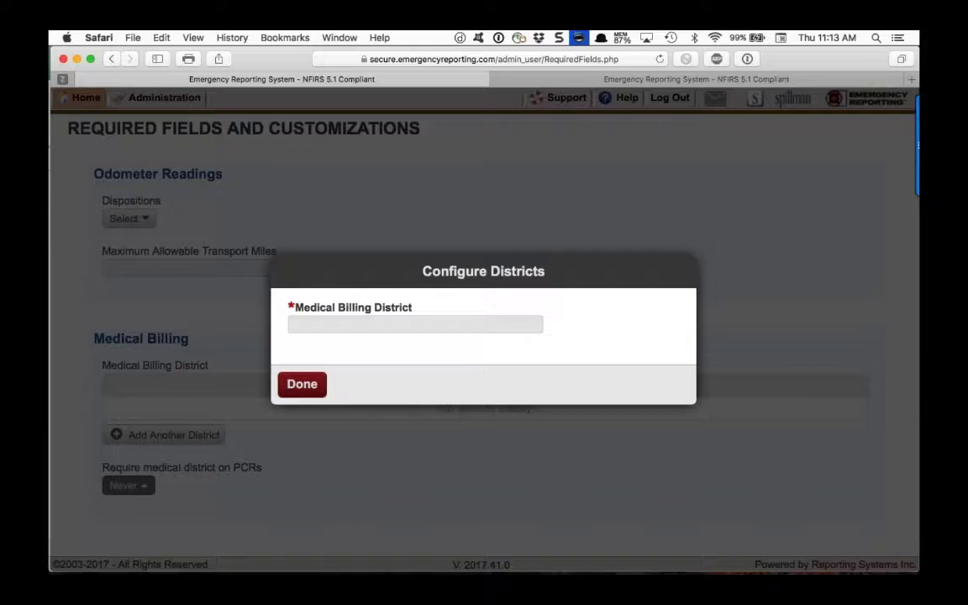
click(296, 387)
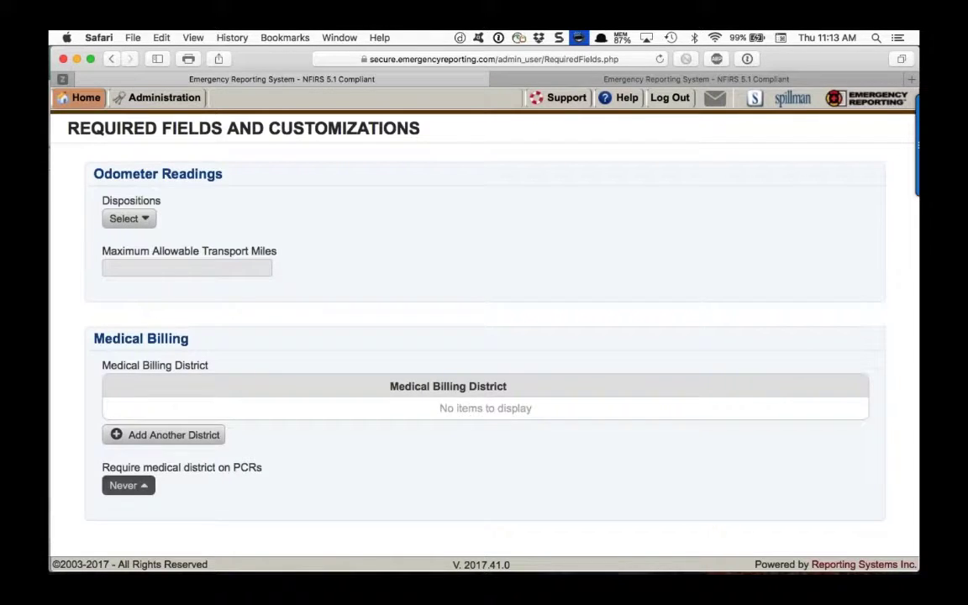
click(135, 485)
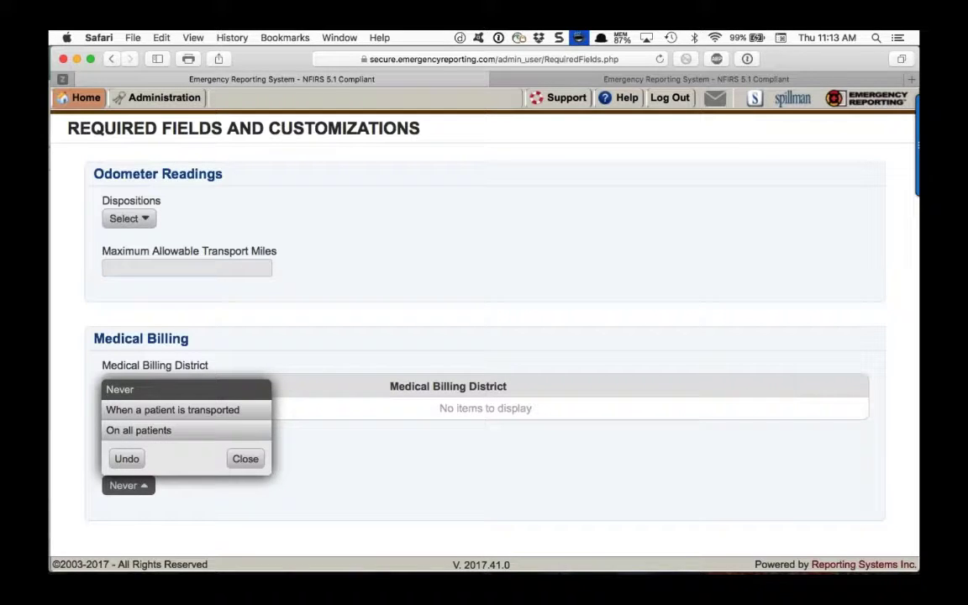
click(245, 458)
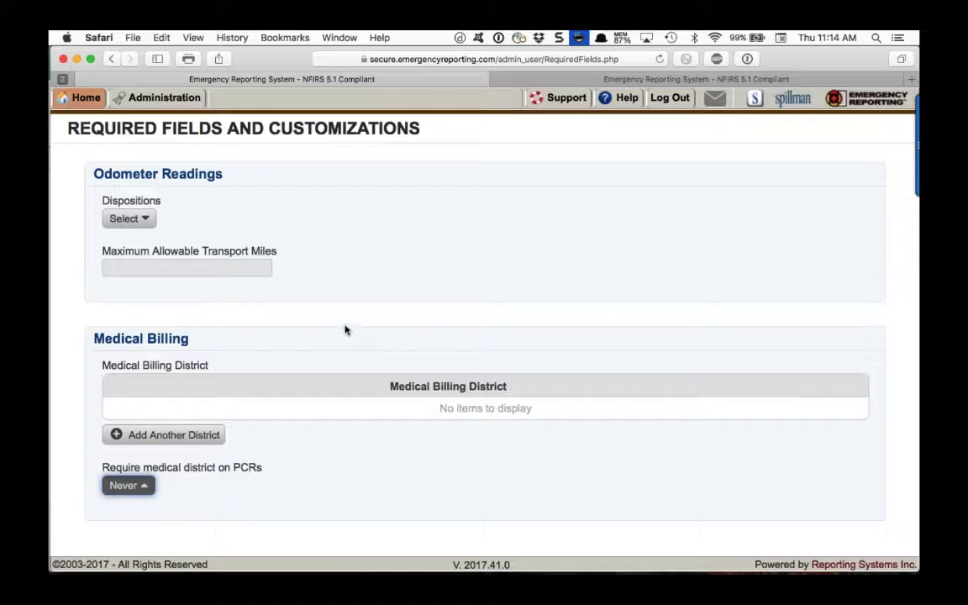
Review the Required Fields and Customizations page from Medical Billing back up through Odometer Readings and NEMSIS3 to General Customizations
scroll(346, 329, up, 1)
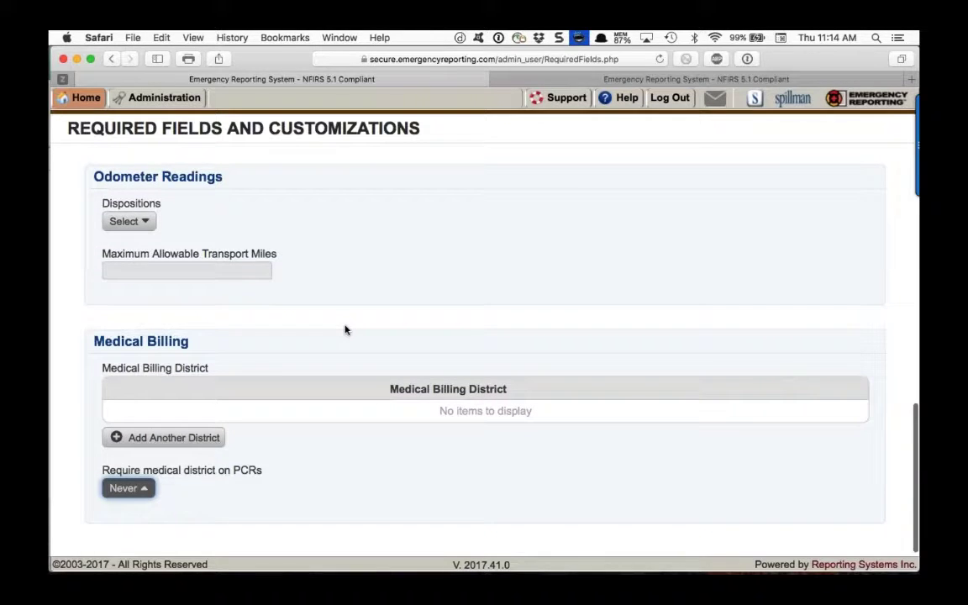
scroll(464, 390, up, 1)
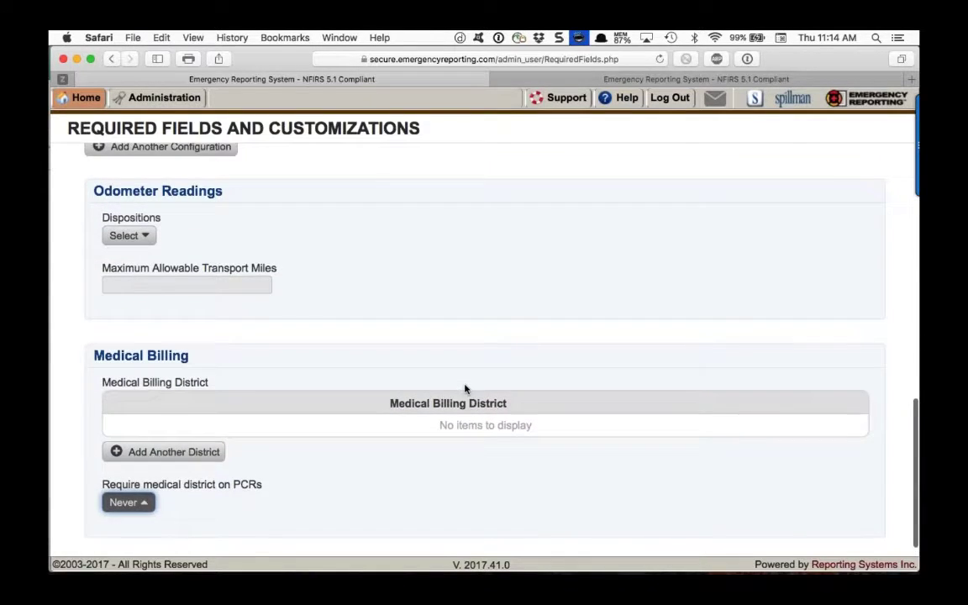
scroll(465, 389, up, 2)
scroll(465, 389, down, 1)
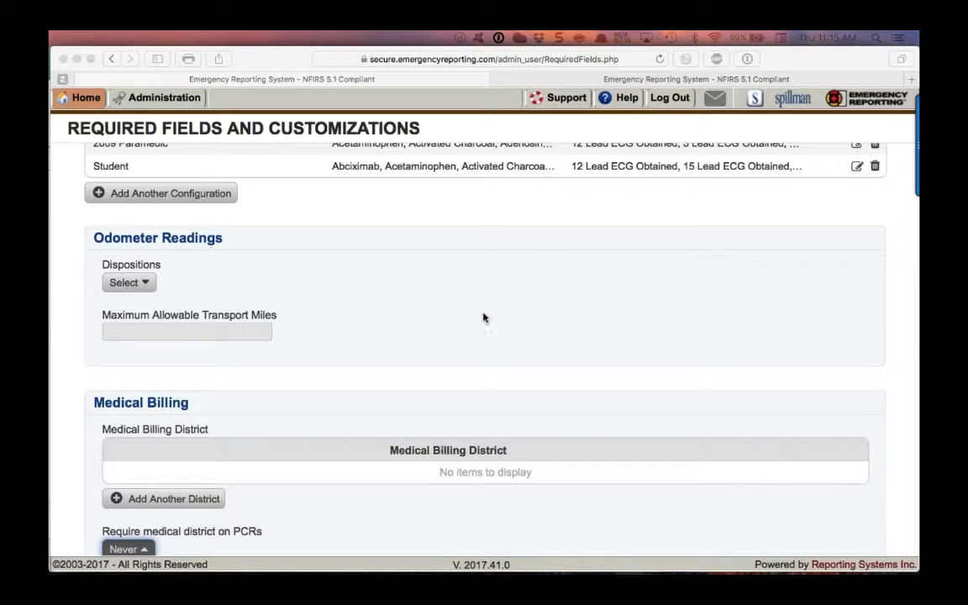
scroll(474, 335, up, 1)
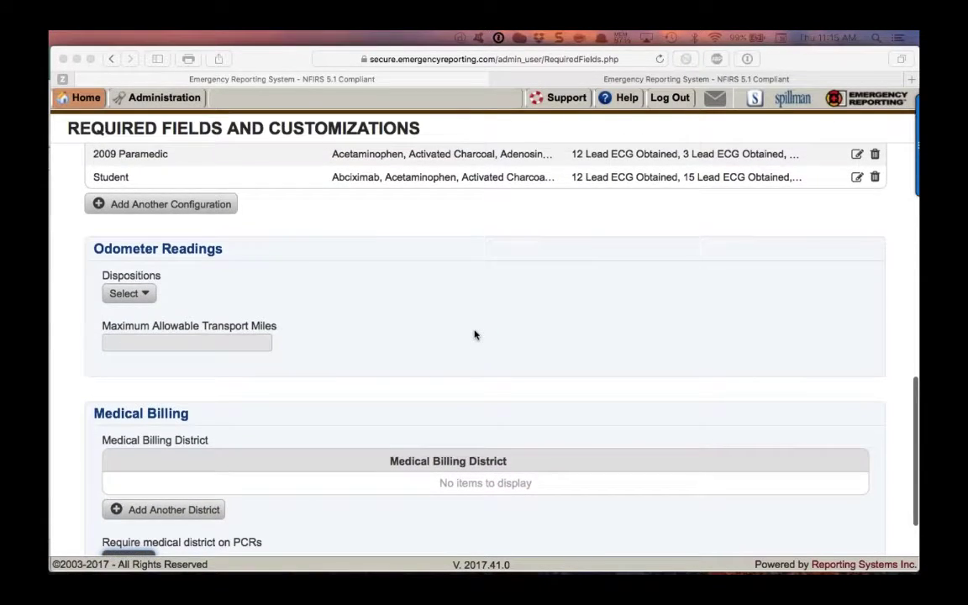
scroll(474, 334, up, 3)
scroll(475, 335, up, 4)
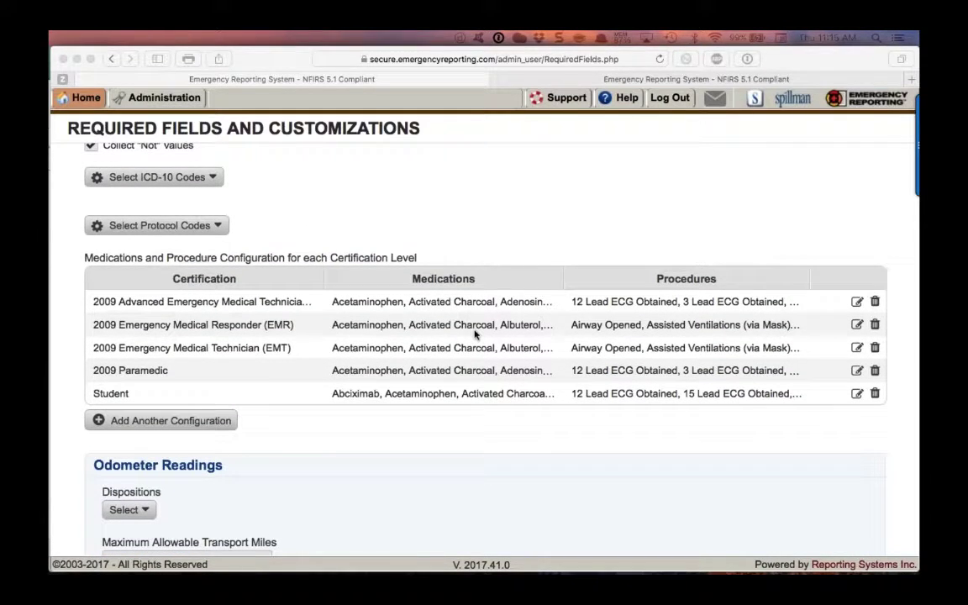
scroll(474, 334, up, 5)
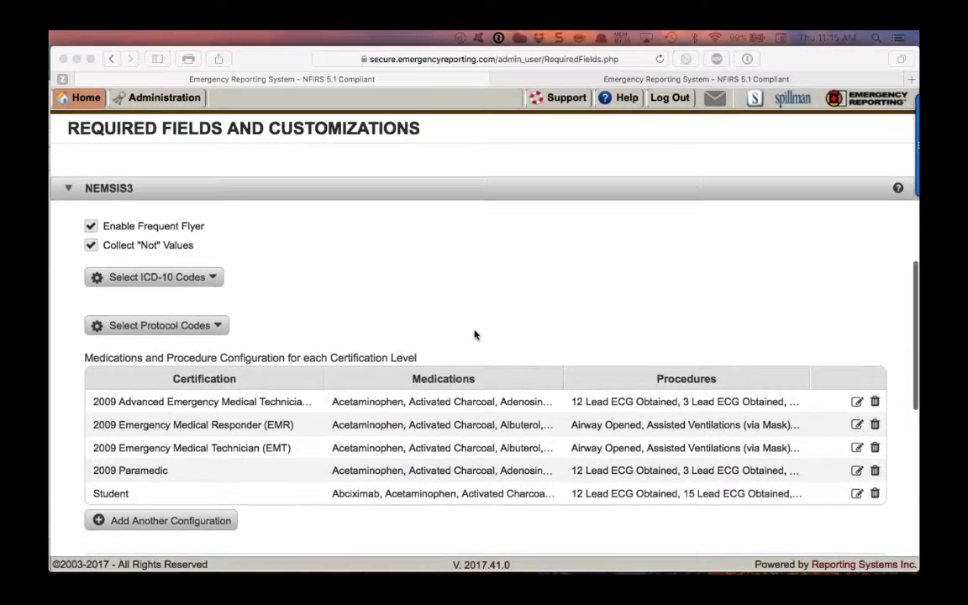
scroll(474, 335, up, 8)
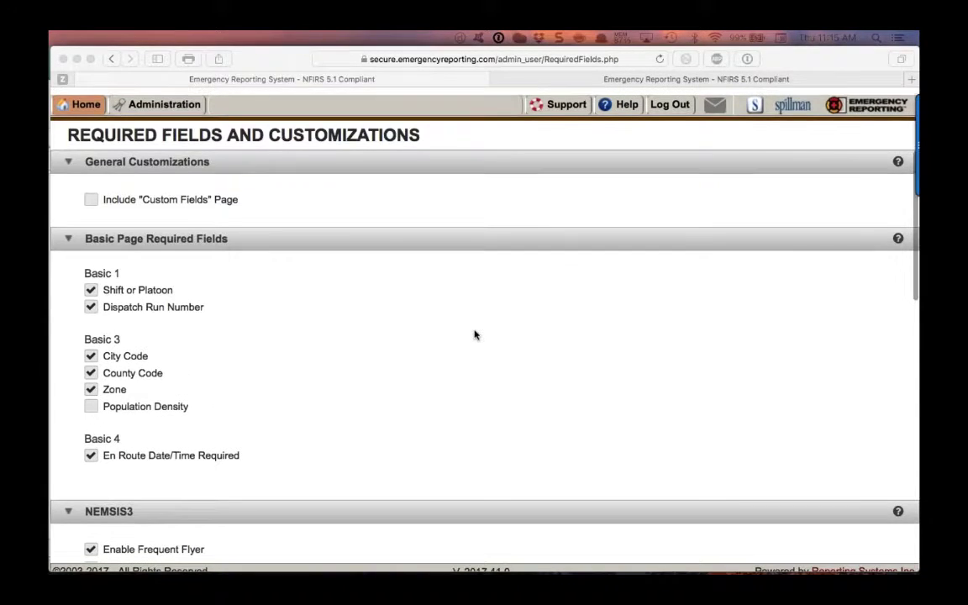
Return to the Administration page, open Destinations under Incident Settings, and look through the destination list
click(143, 100)
click(155, 98)
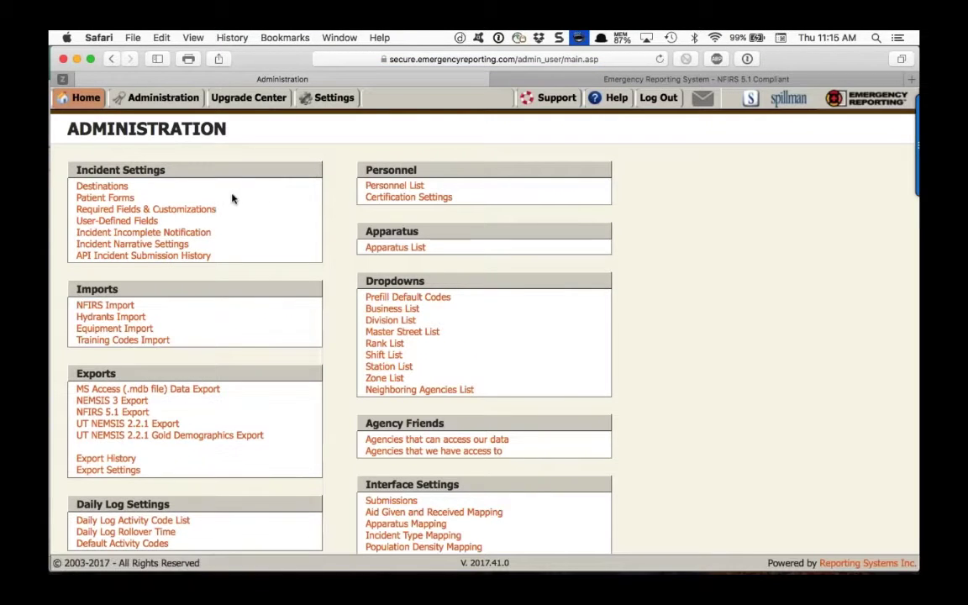
click(102, 185)
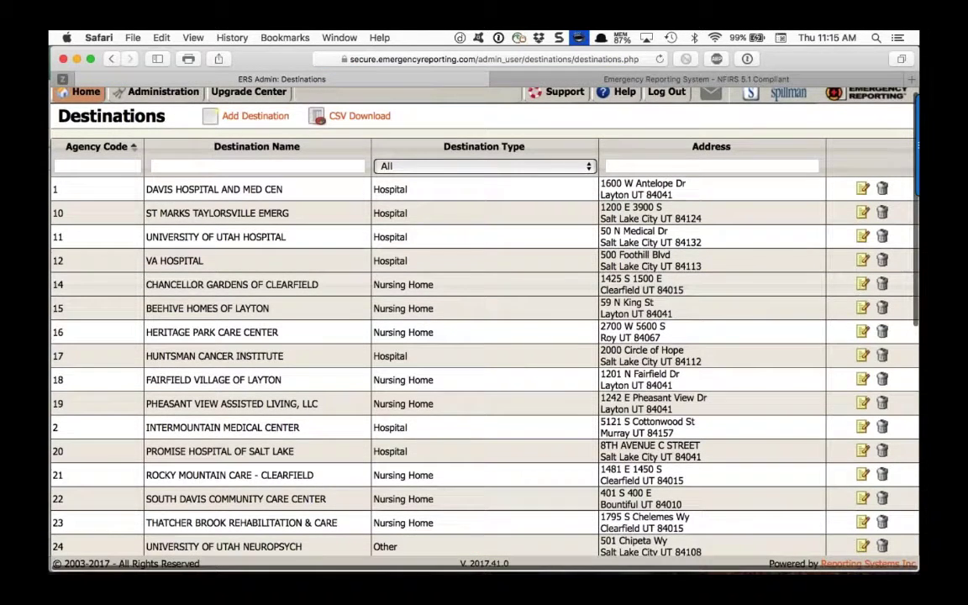
scroll(225, 219, down, 1)
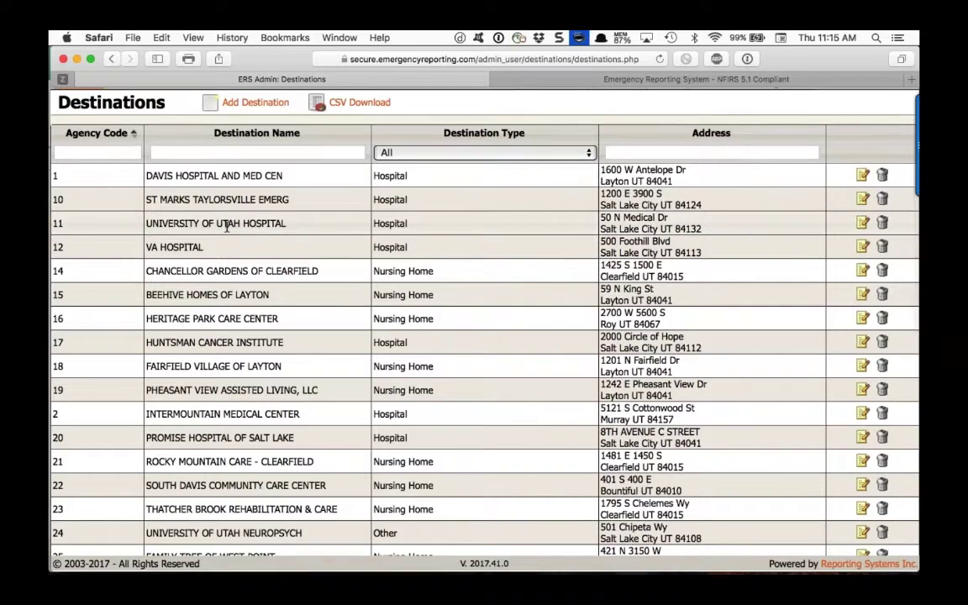
scroll(227, 225, down, 4)
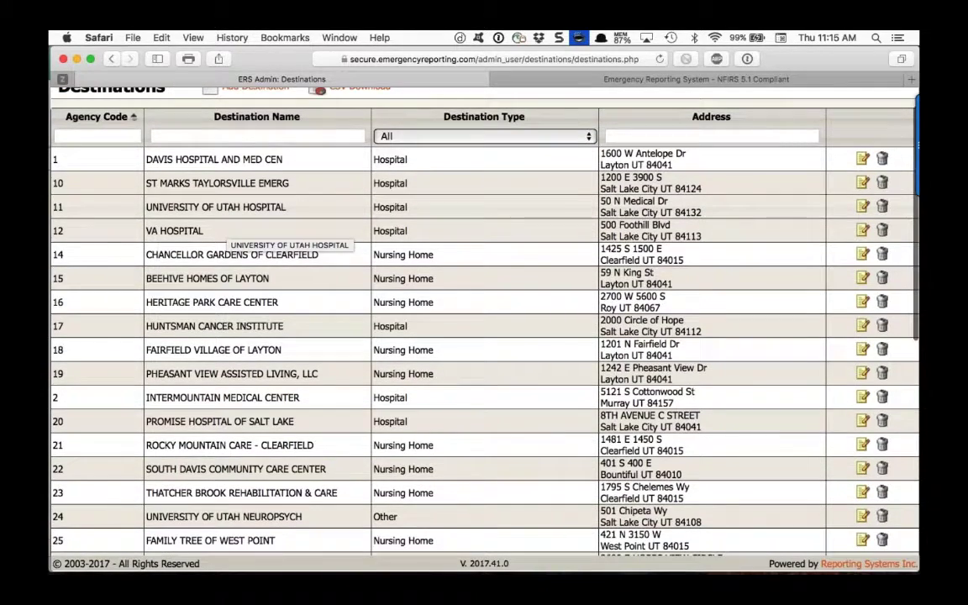
scroll(228, 239, up, 5)
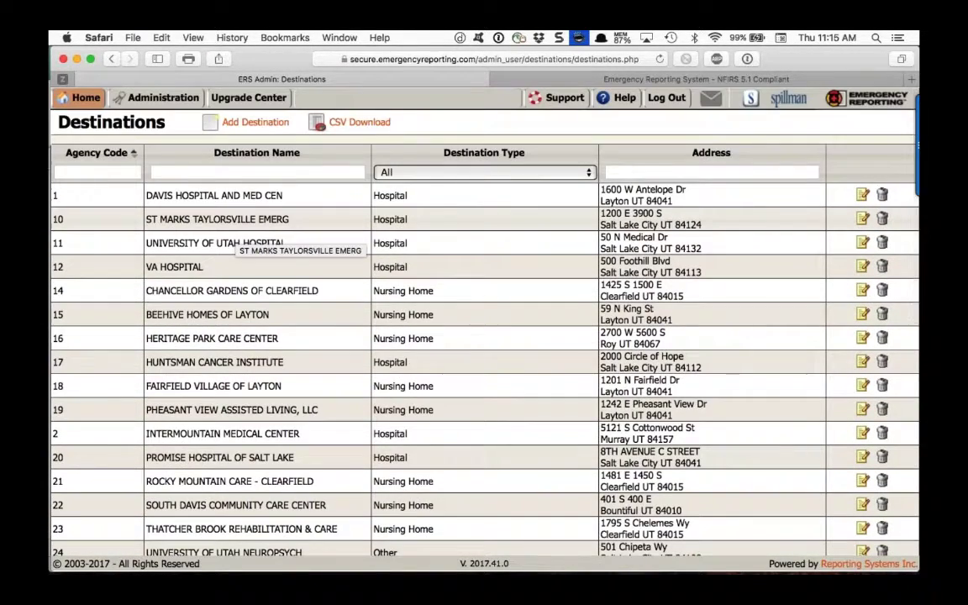
Enter the Destination Name filter without filtering, and open the DAVIS HOSPITAL AND MED CEN destination record
click(258, 174)
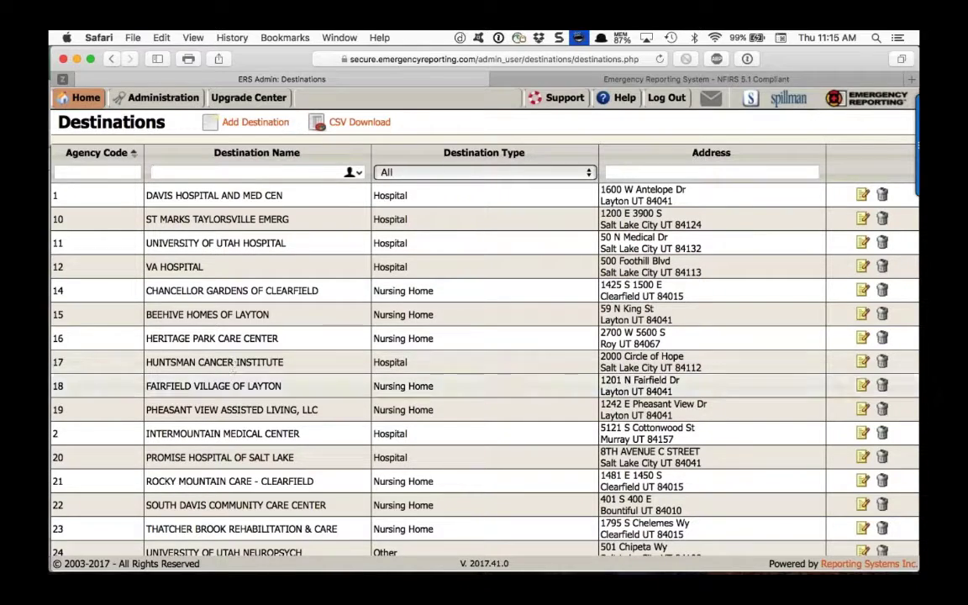
click(306, 206)
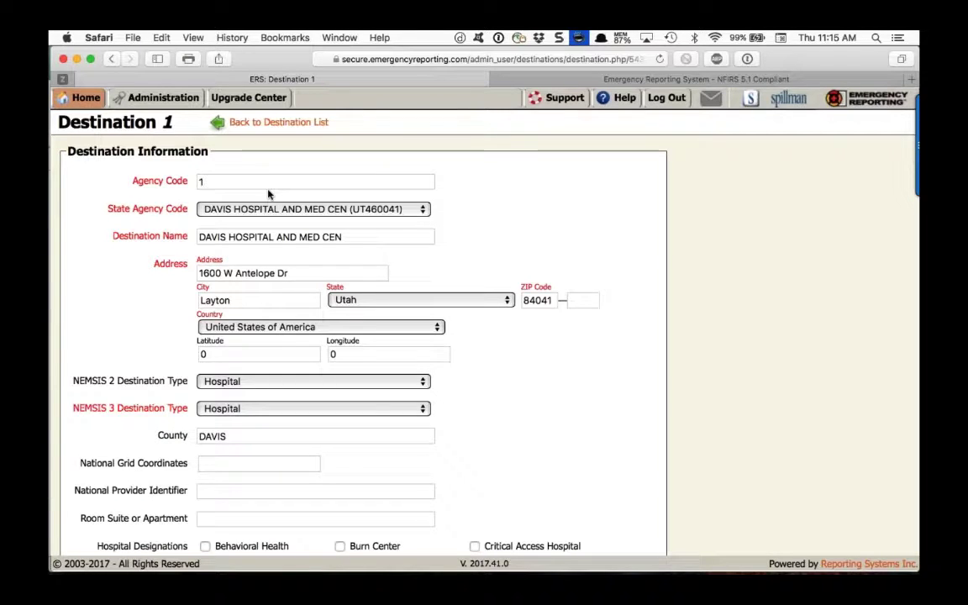
scroll(269, 194, down, 1)
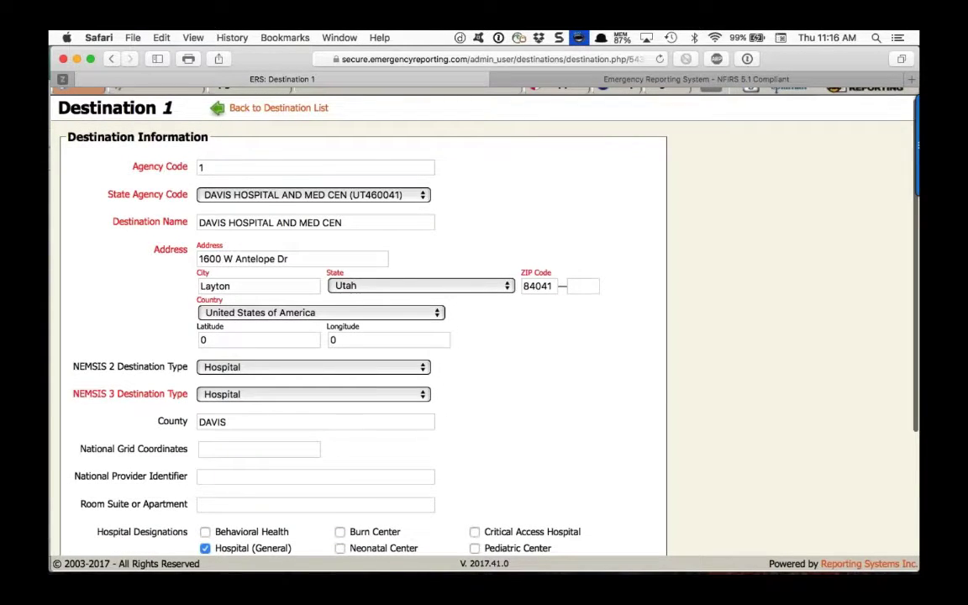
scroll(99, 318, down, 2)
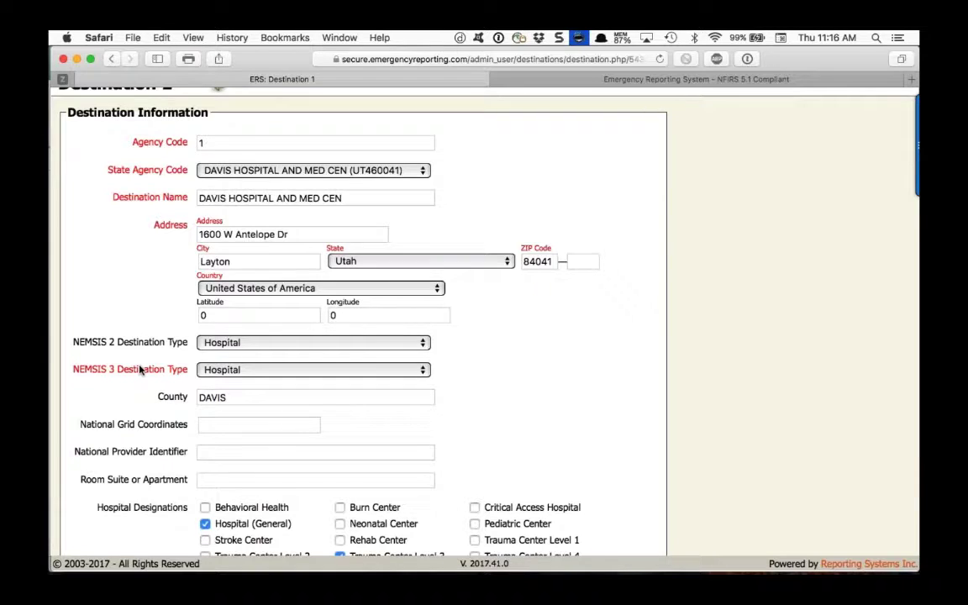
View the available NEMSIS 2 and NEMSIS 3 Destination Type options without changing either selection
click(232, 344)
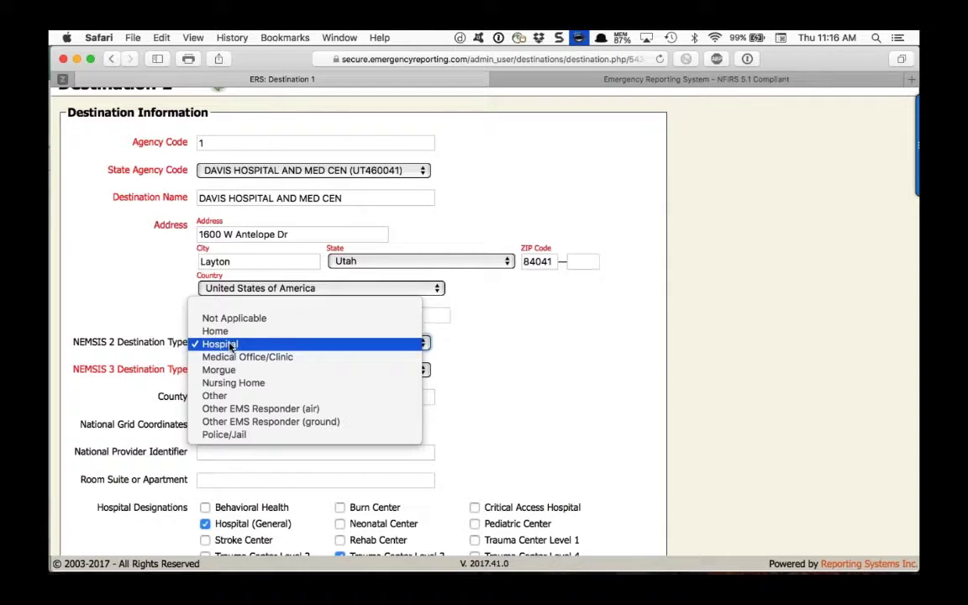
click(156, 389)
click(216, 372)
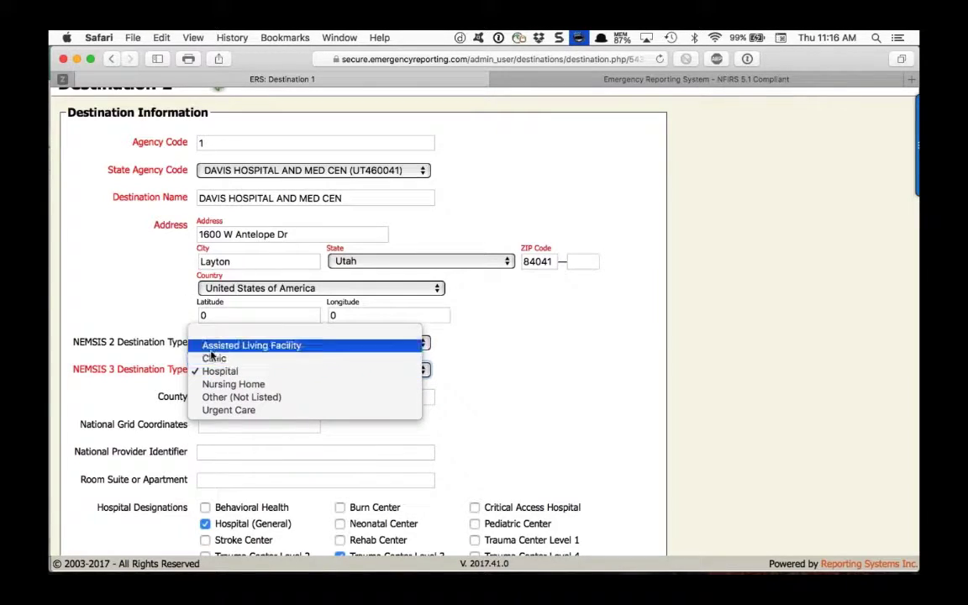
click(153, 360)
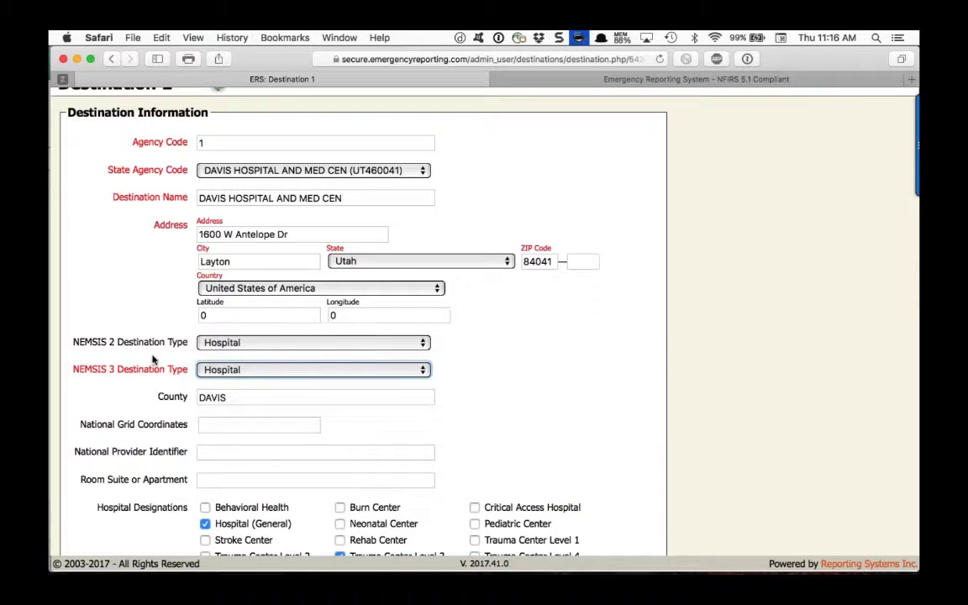
View the hospital designations and the UT NEMSIS 2.2.1 export code options for the destination without changing them
scroll(210, 383, down, 2)
scroll(212, 385, down, 4)
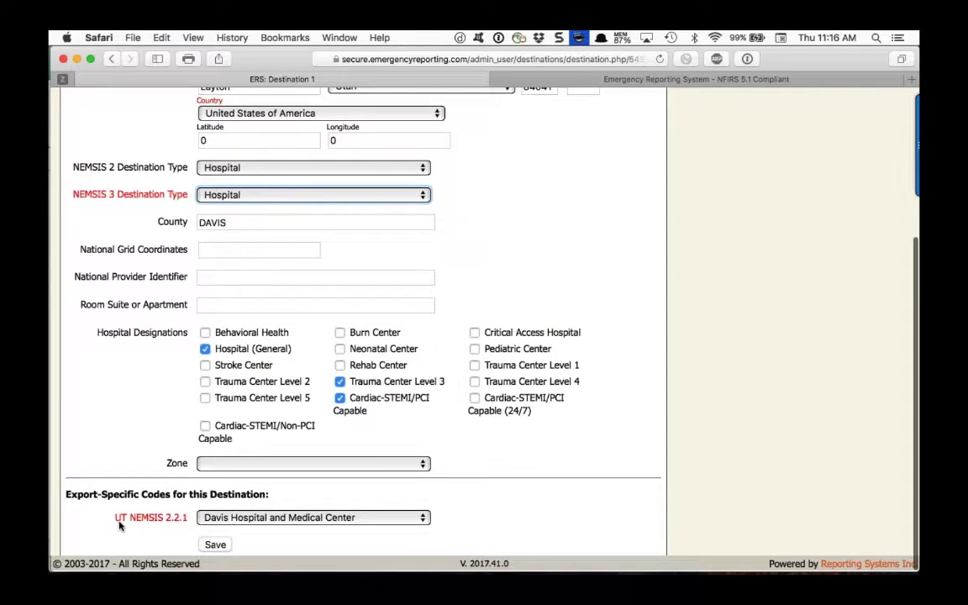
click(210, 518)
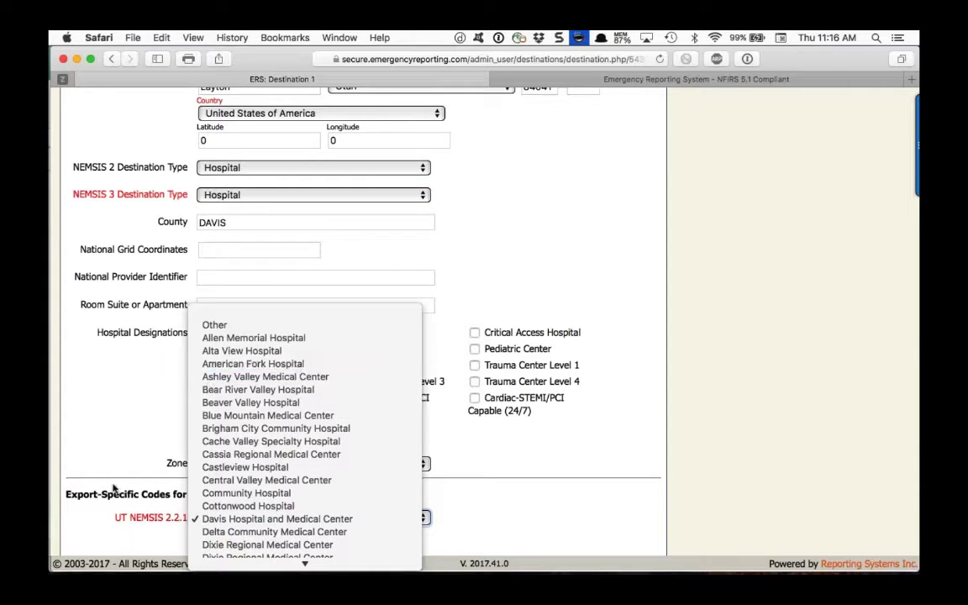
click(104, 441)
Review the destination record's fields from Agency Code and address down to Hospital Designations, Zone and the export-specific codes
scroll(117, 448, up, 5)
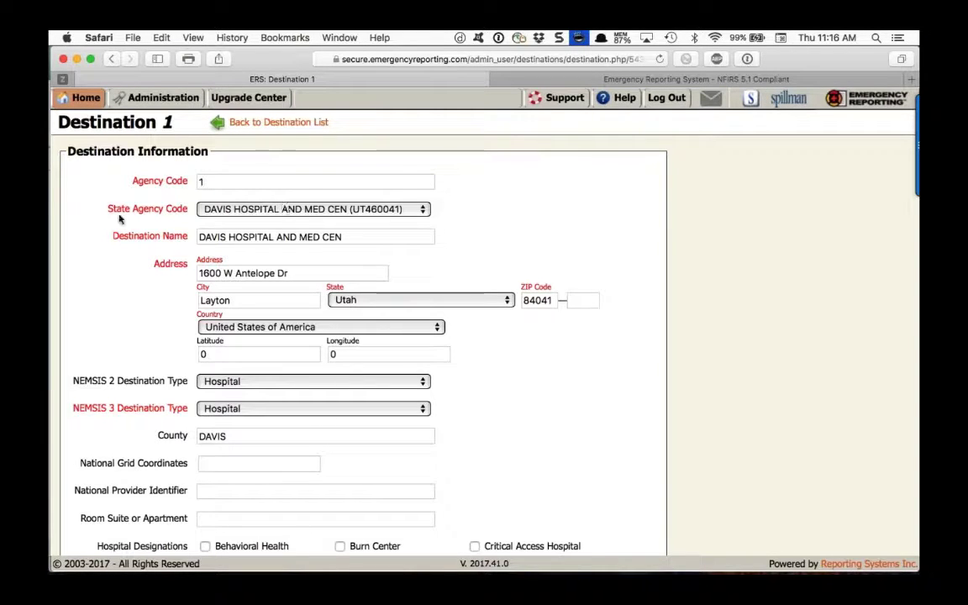
scroll(112, 222, down, 3)
scroll(106, 225, down, 3)
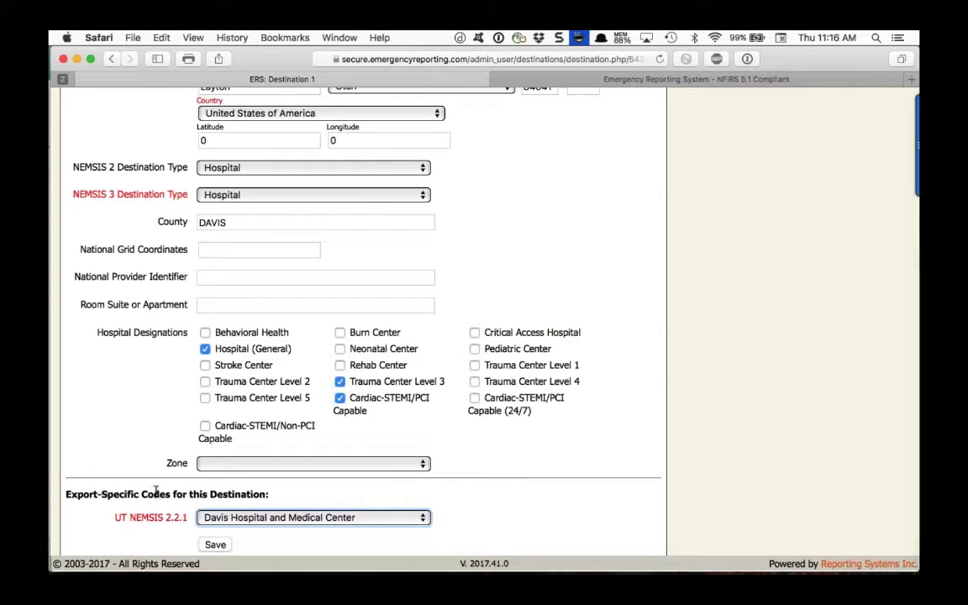
scroll(362, 320, up, 6)
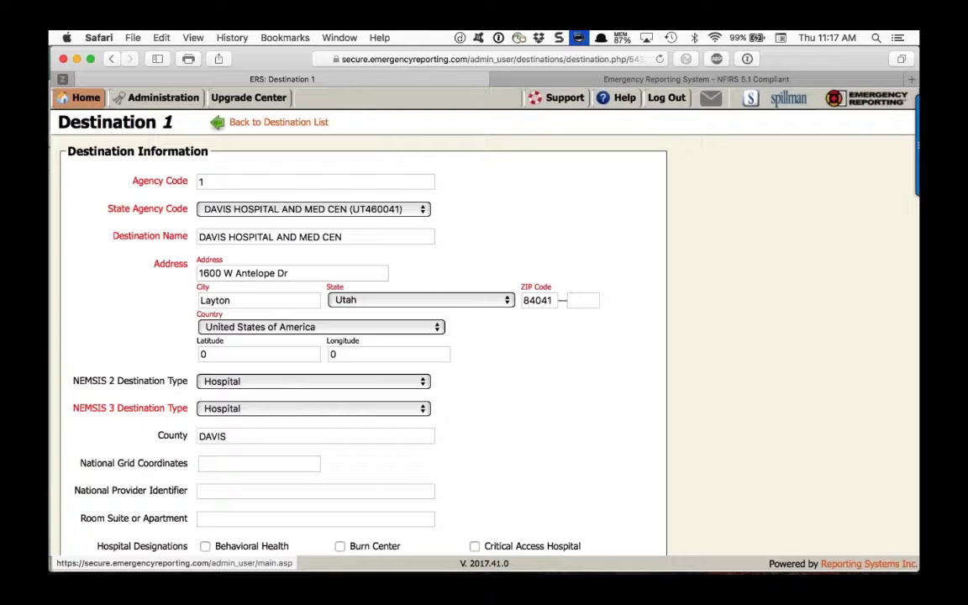
scroll(97, 182, down, 1)
scroll(97, 183, down, 3)
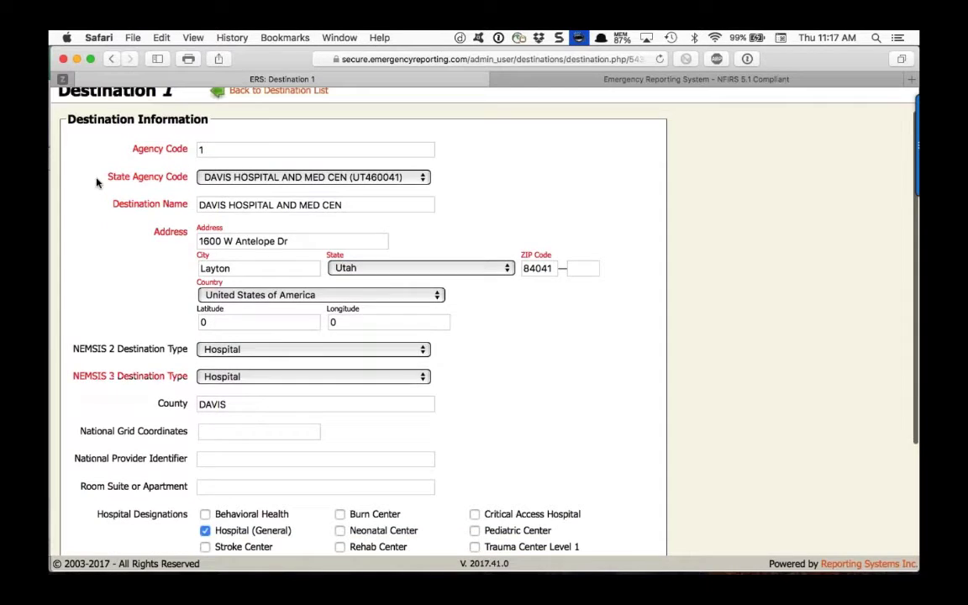
scroll(97, 183, down, 1)
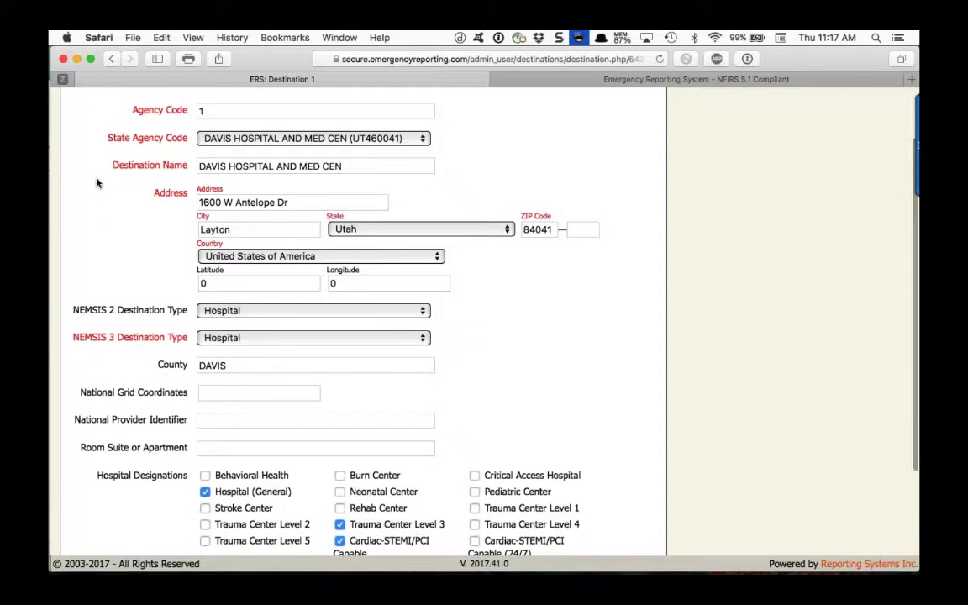
scroll(96, 182, down, 2)
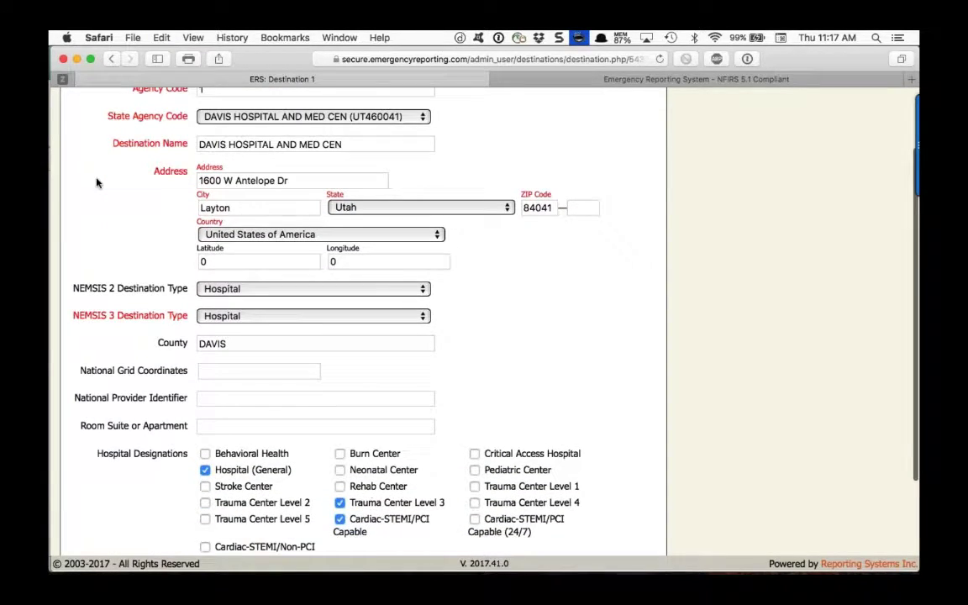
scroll(97, 183, down, 5)
scroll(143, 178, up, 2)
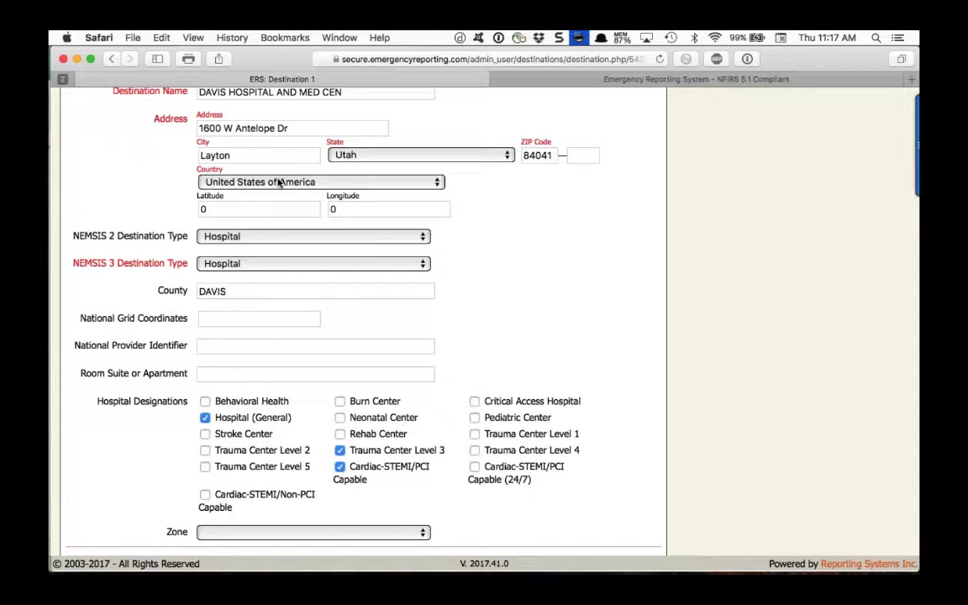
scroll(277, 190, down, 1)
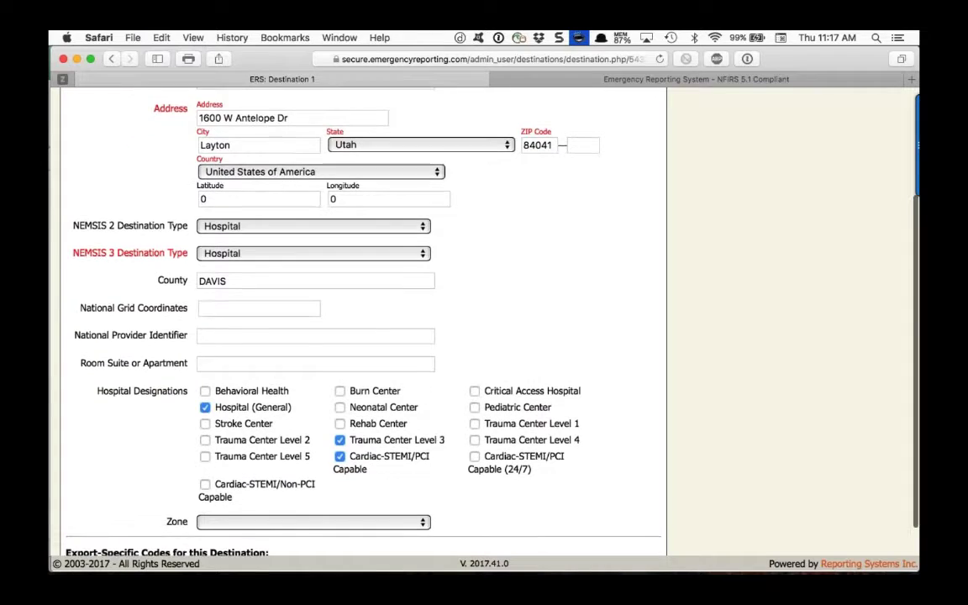
Review the destination record's County field and the surrounding address, NEMSIS type and Hospital Designations fields without changing any values
scroll(362, 319, down, 1)
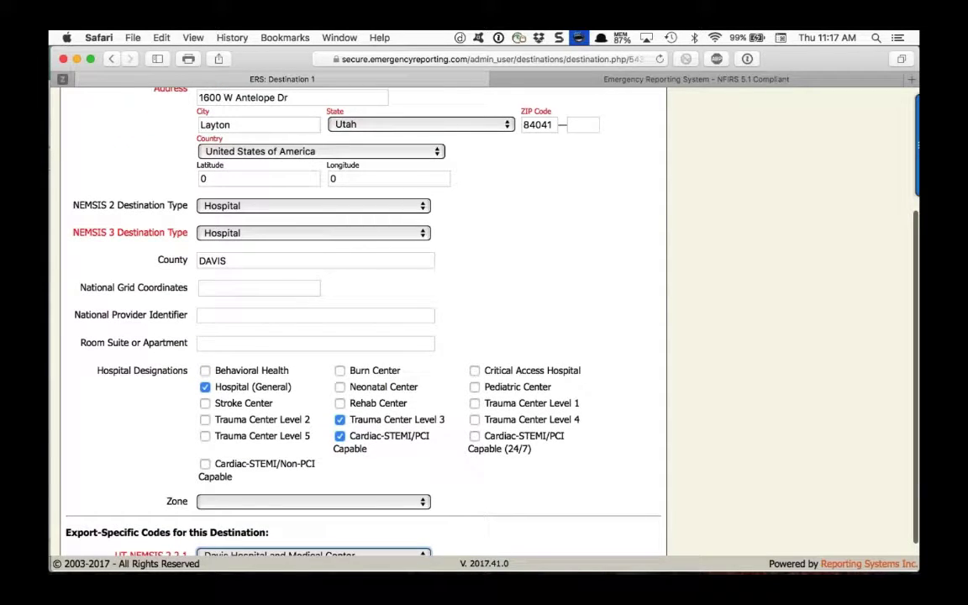
scroll(362, 319, up, 3)
scroll(224, 324, up, 1)
click(225, 325)
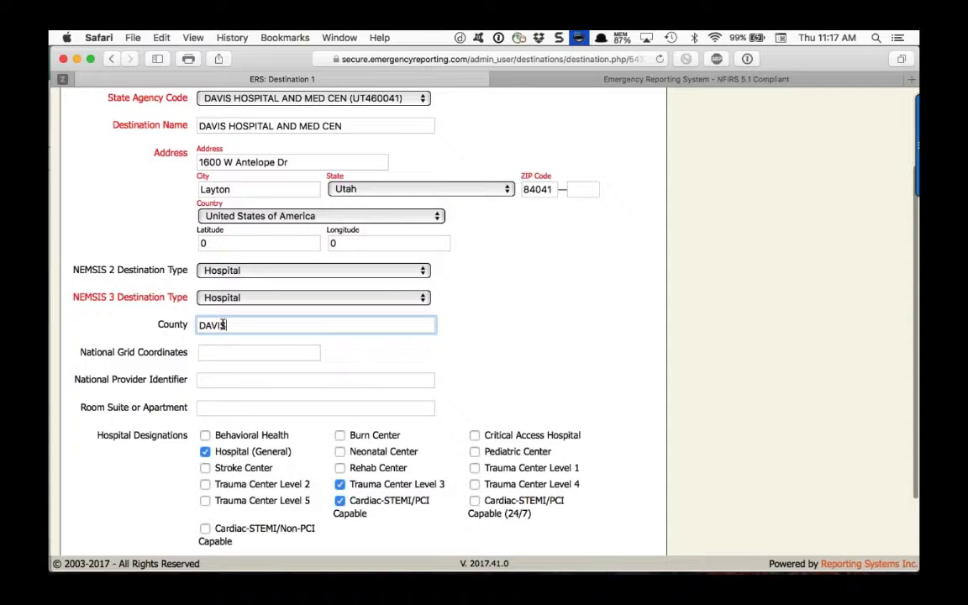
drag(225, 324, 189, 324)
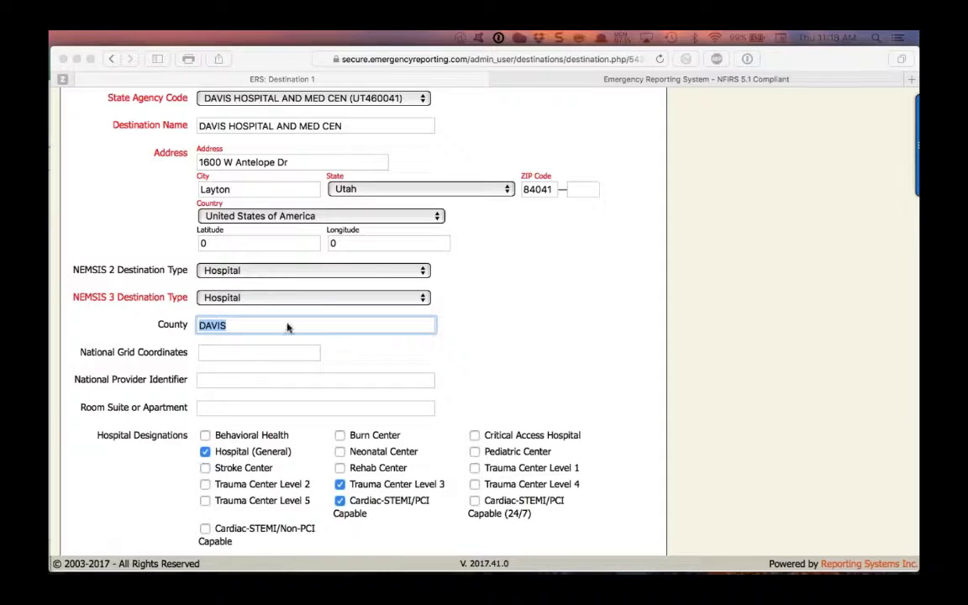
click(237, 321)
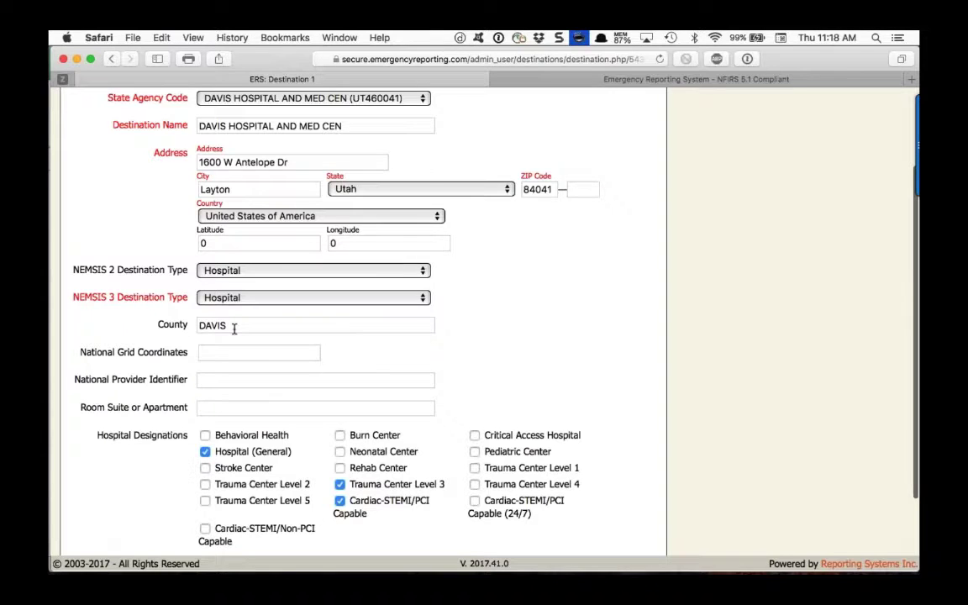
scroll(234, 329, down, 1)
scroll(235, 329, down, 2)
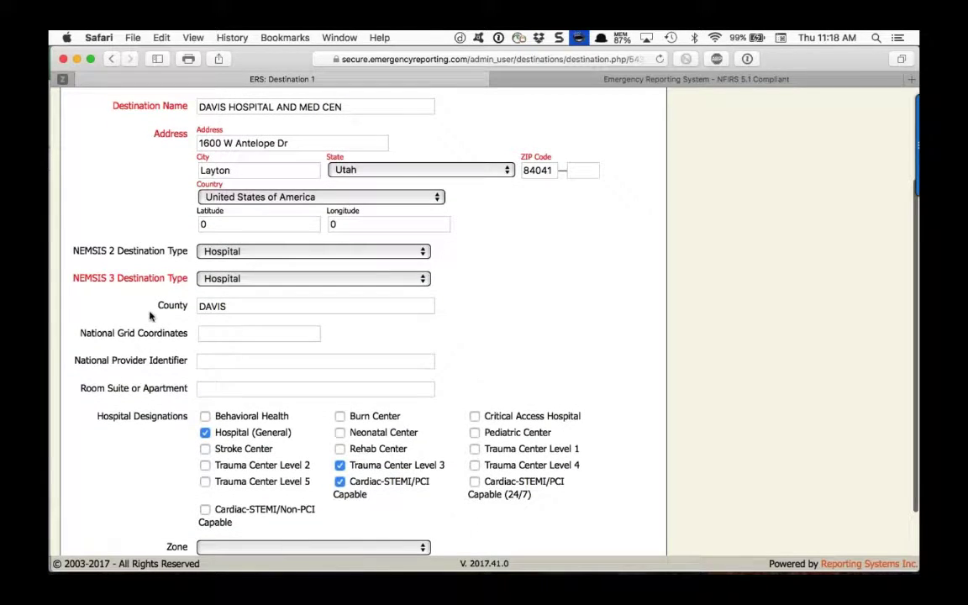
scroll(149, 316, up, 1)
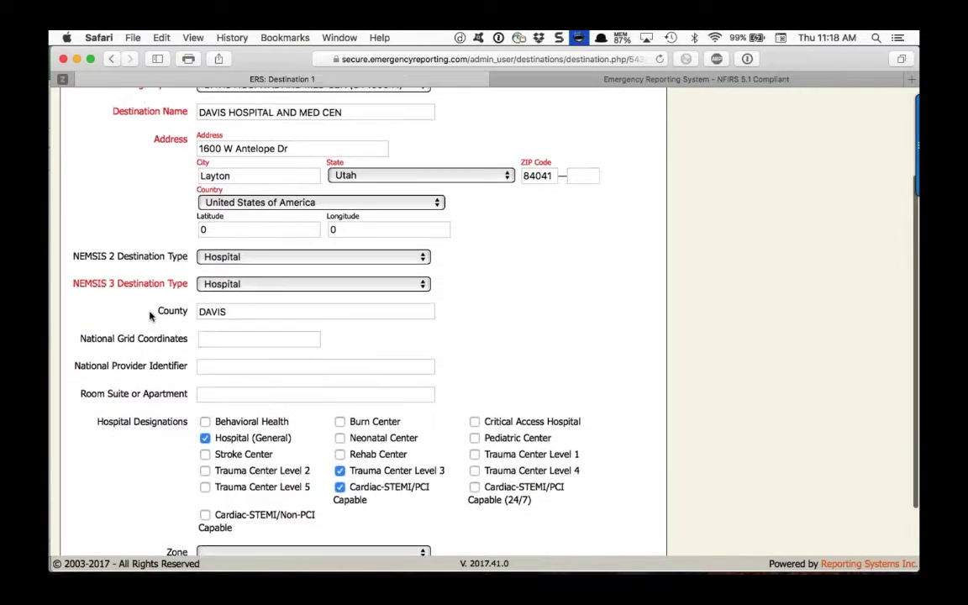
scroll(149, 316, up, 5)
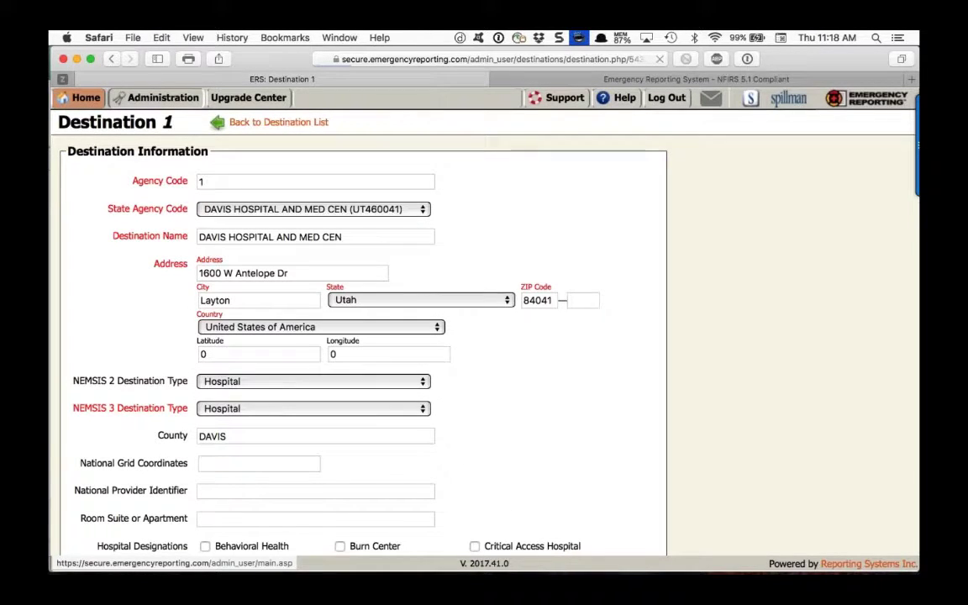
Open Patient Forms from the Administration page and view the fields of a blank new form
click(163, 98)
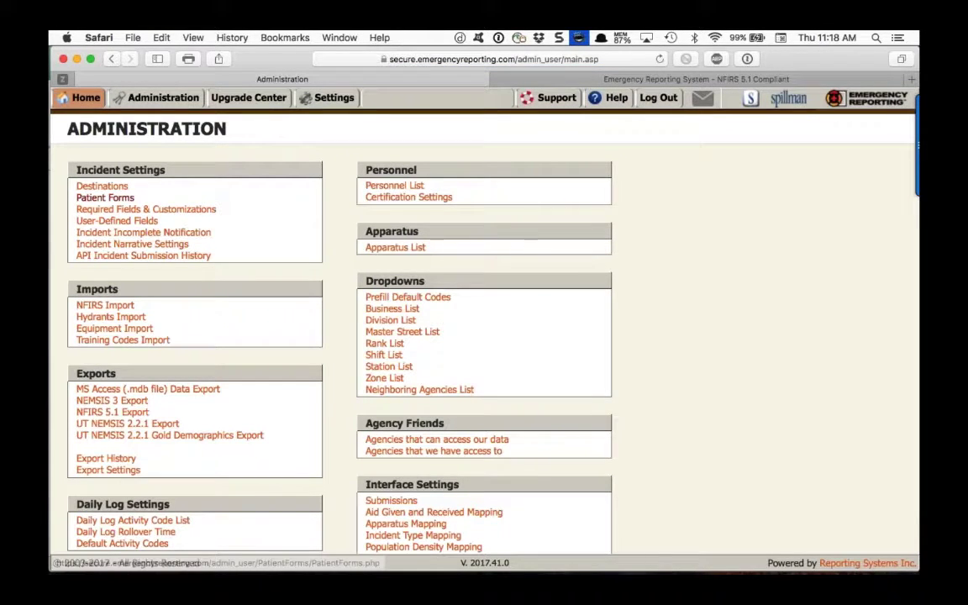
click(109, 198)
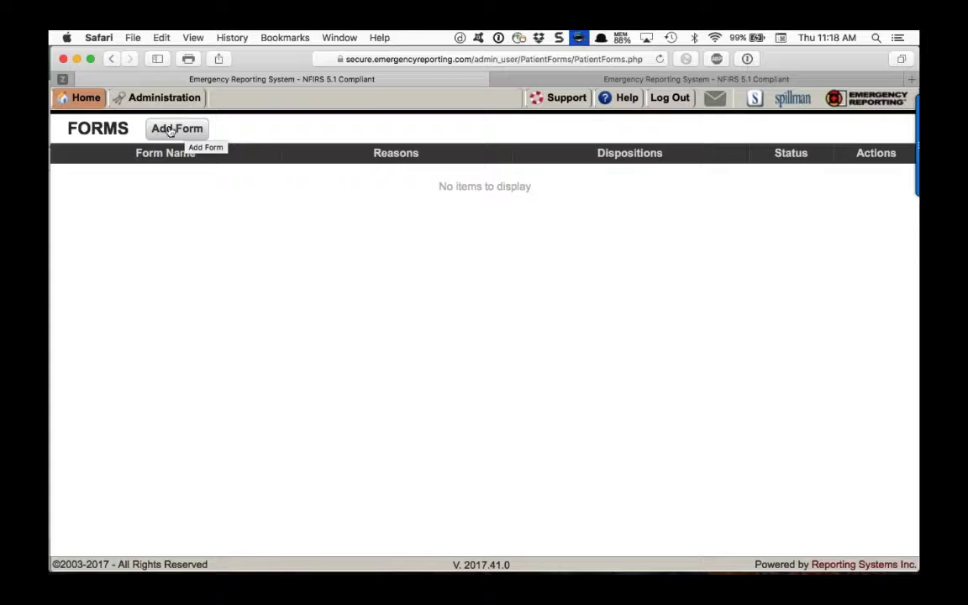
click(169, 131)
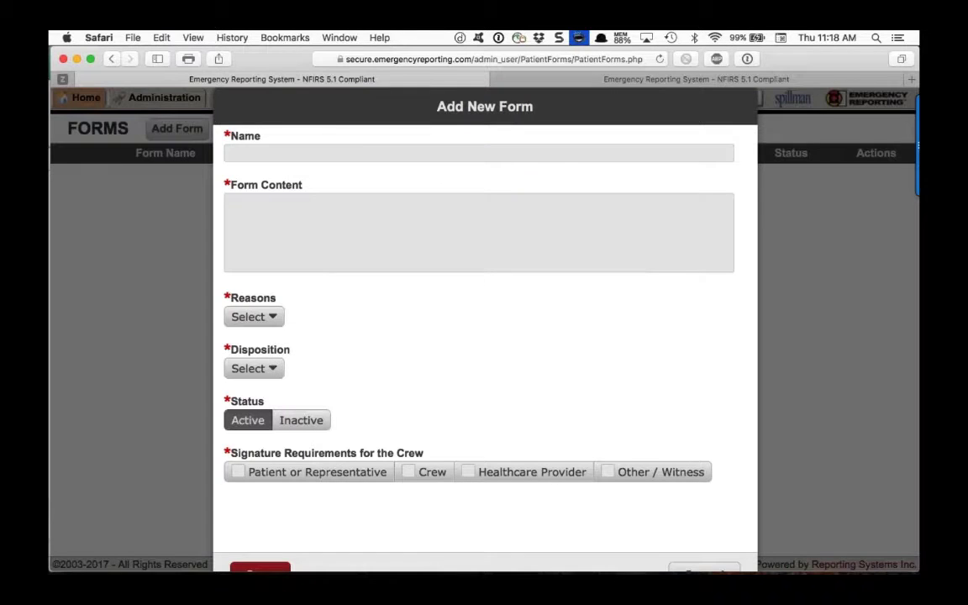
scroll(322, 252, down, 2)
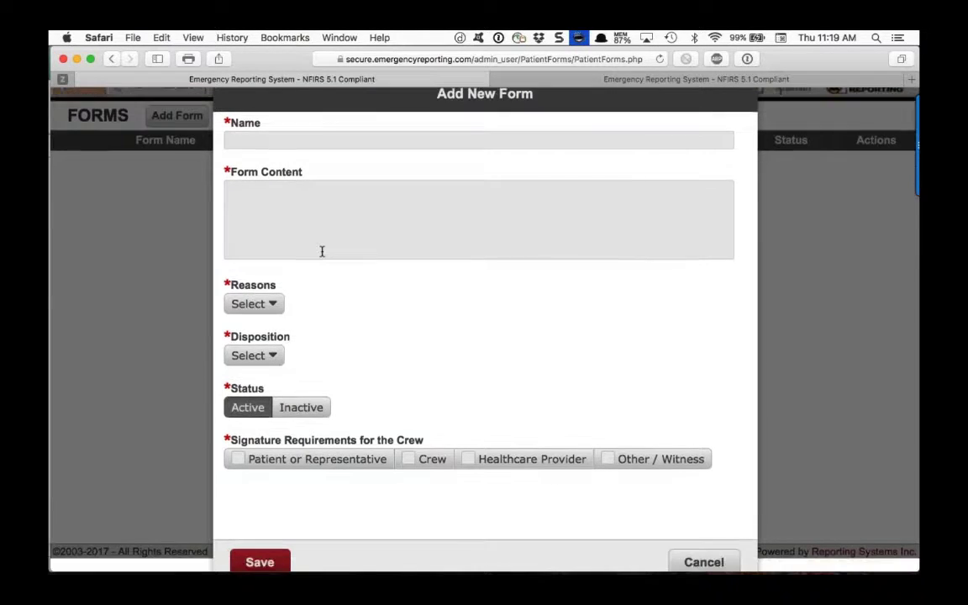
scroll(330, 307, down, 1)
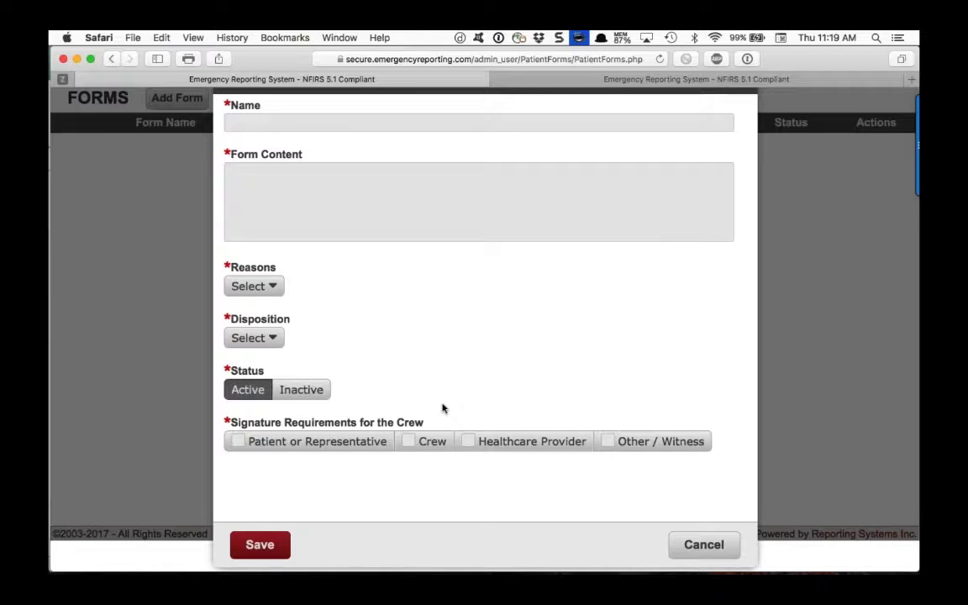
View the available Reasons and Disposition options for the new patient form without selecting any
click(274, 288)
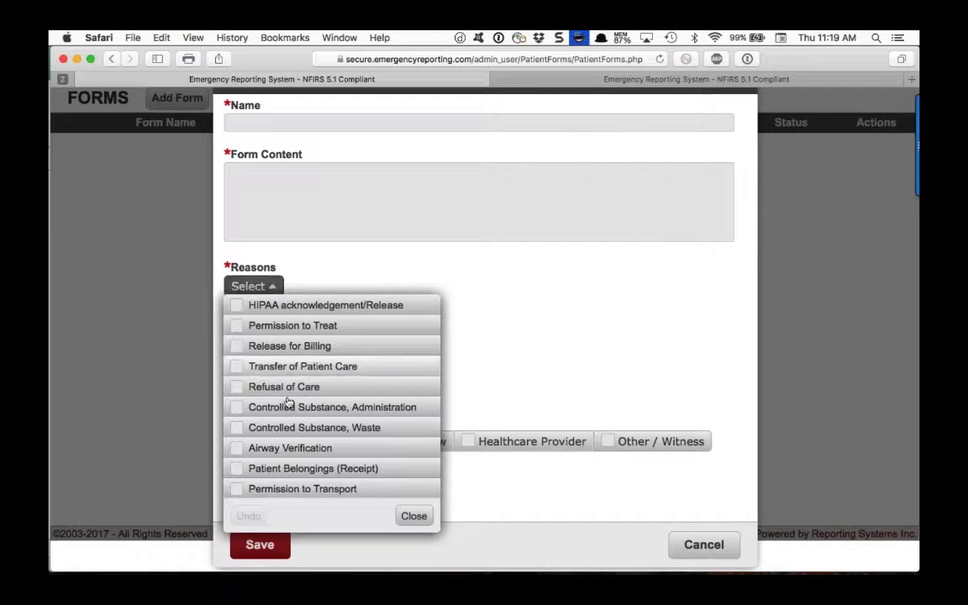
key(Escape)
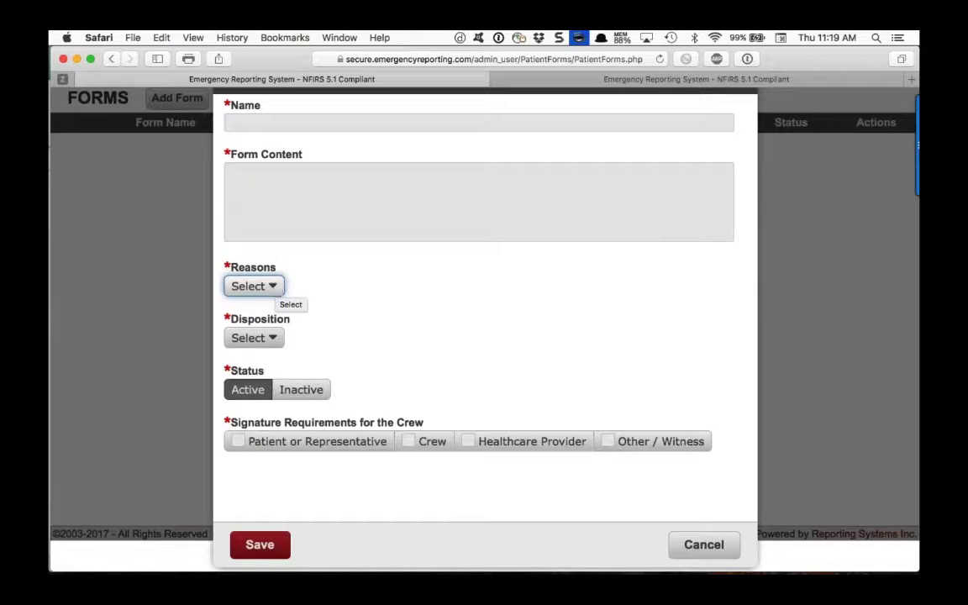
click(274, 338)
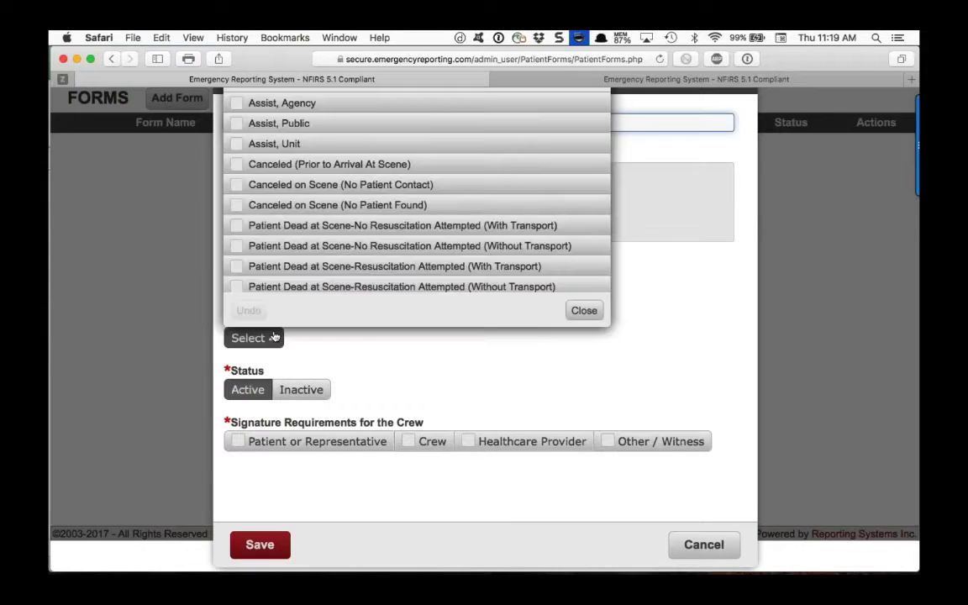
scroll(254, 179, down, 2)
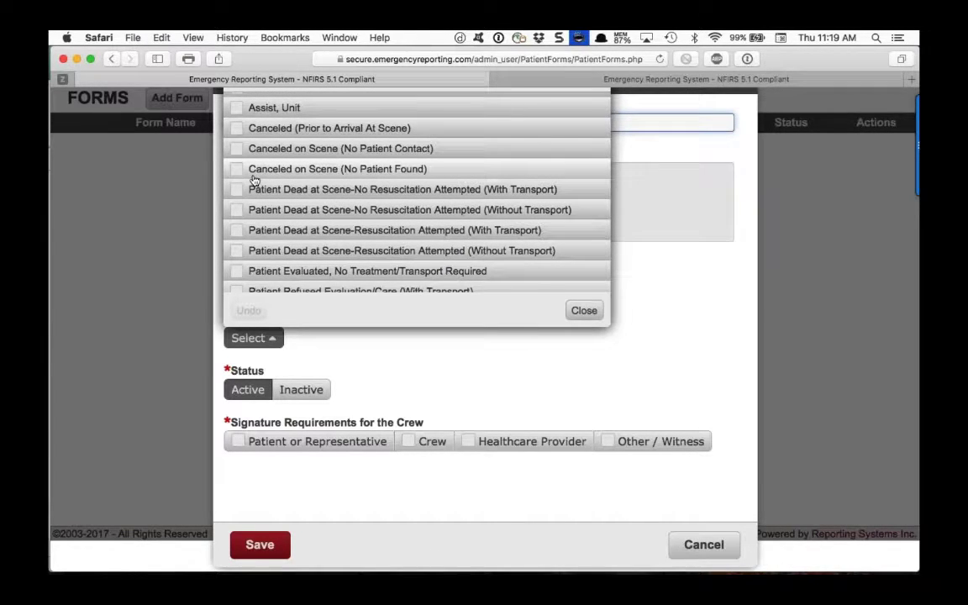
scroll(254, 180, down, 1)
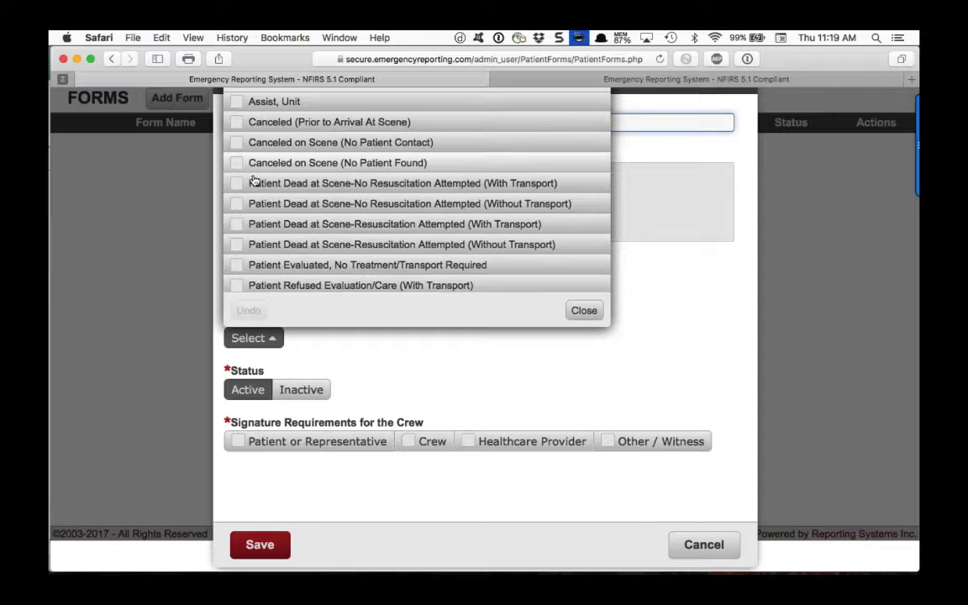
scroll(254, 180, down, 8)
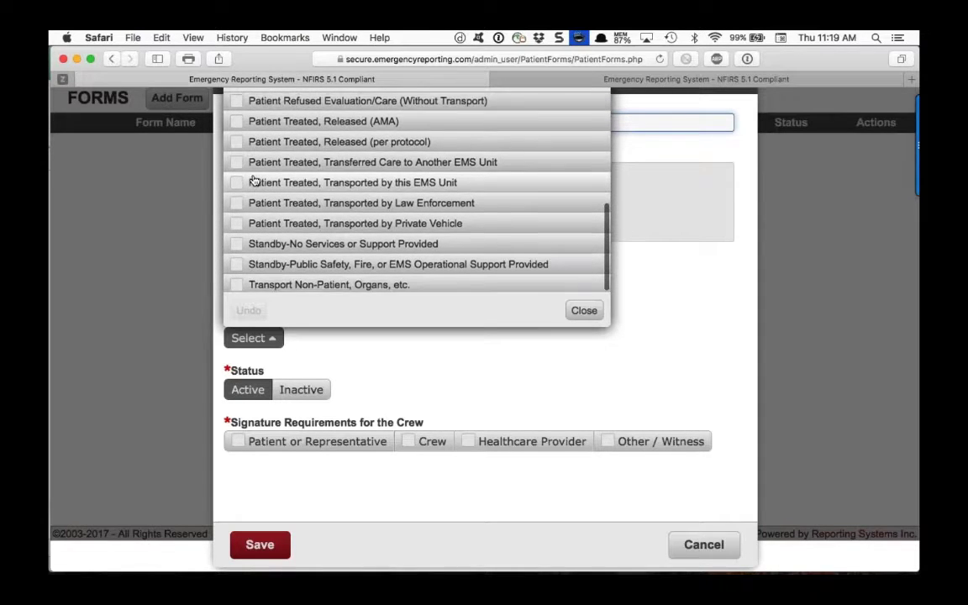
scroll(254, 180, up, 5)
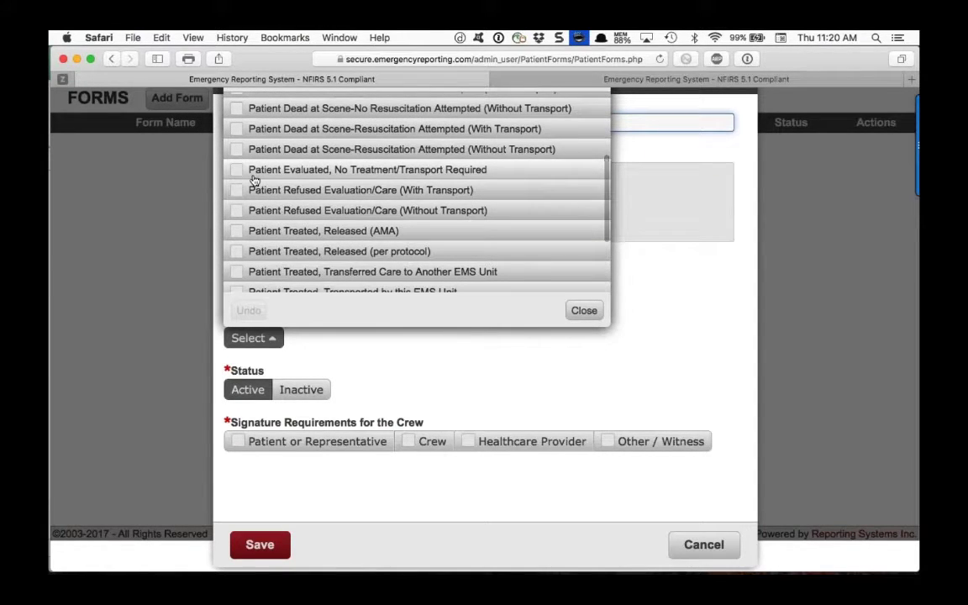
Try both Patient Refused Evaluation/Care dispositions, clear them, set the form's status to Inactive, and discard the form
right_click(238, 189)
click(236, 192)
click(236, 192)
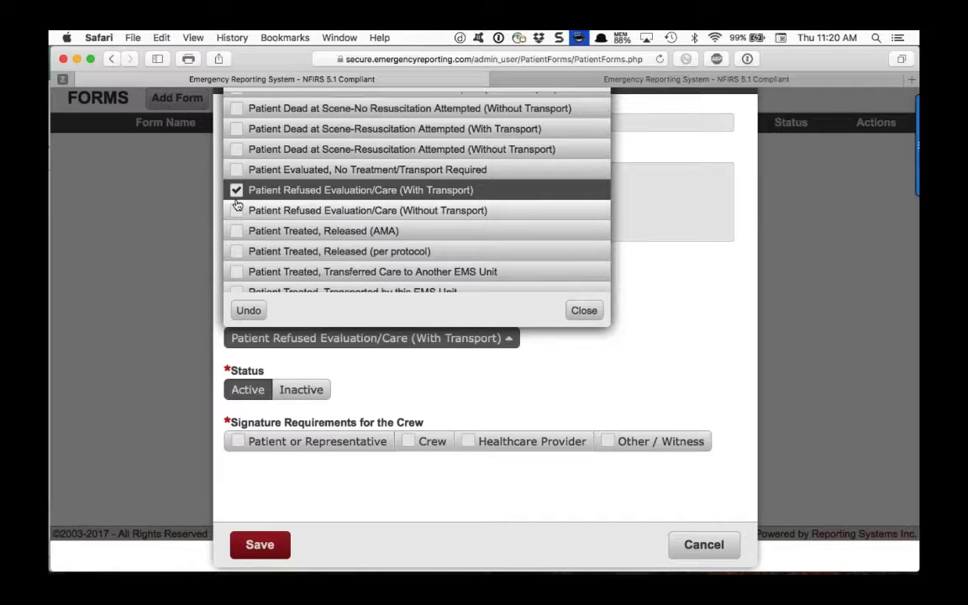
click(237, 194)
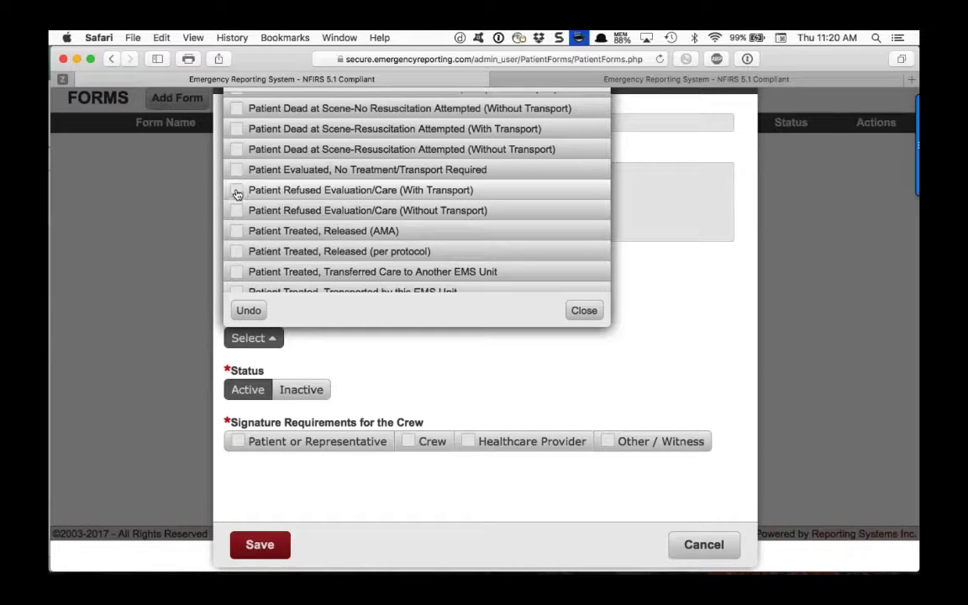
click(237, 195)
click(236, 210)
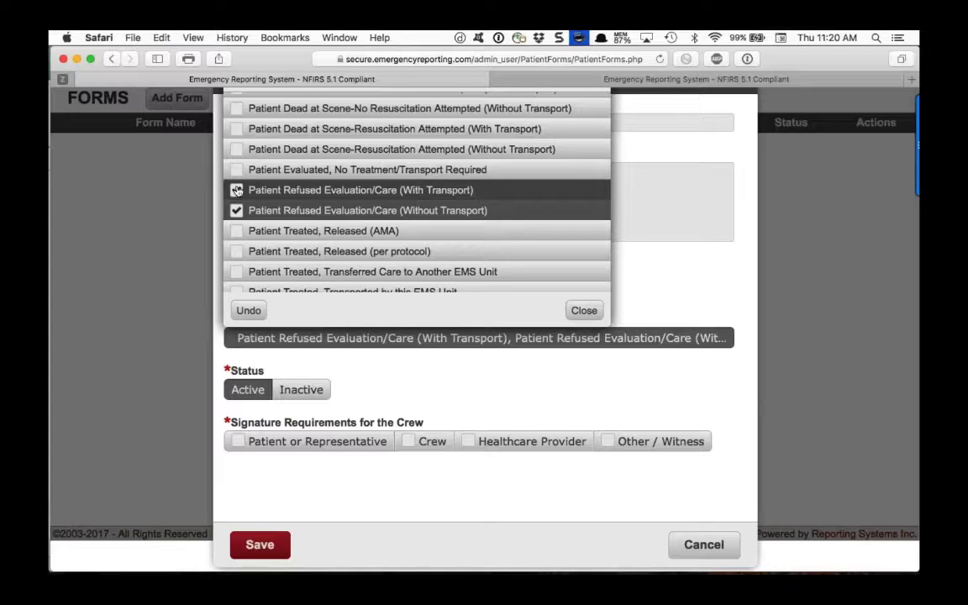
click(237, 192)
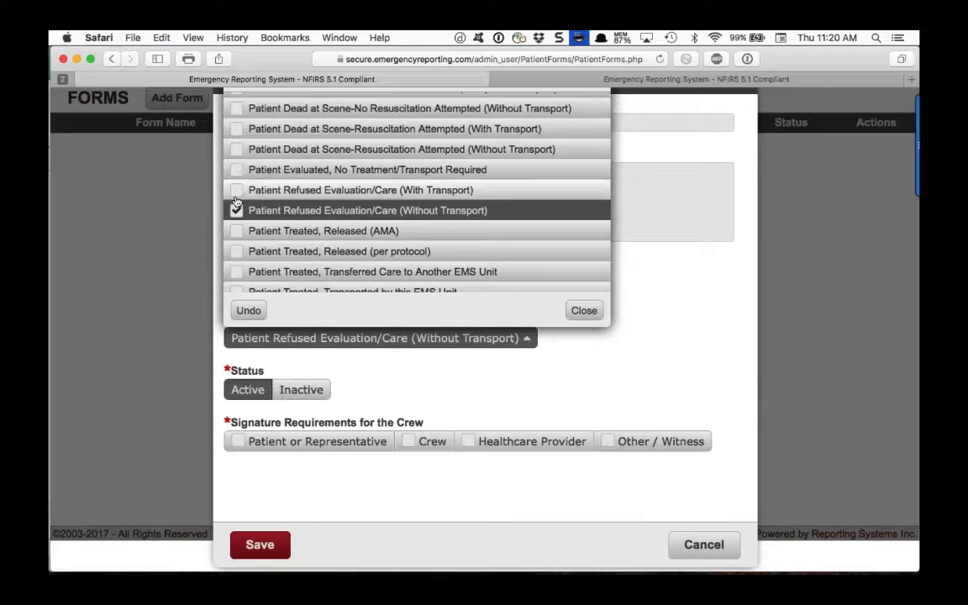
click(236, 210)
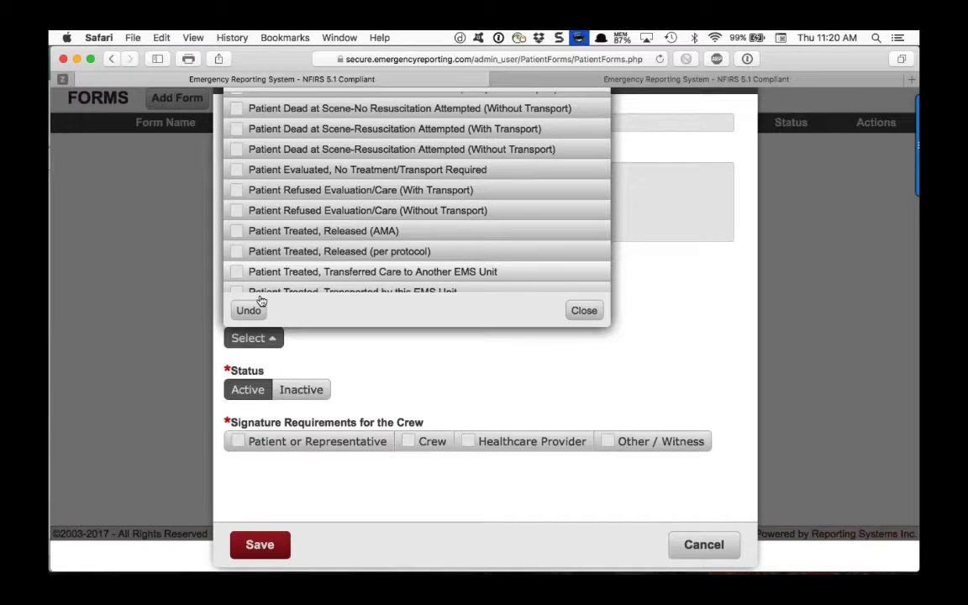
click(584, 310)
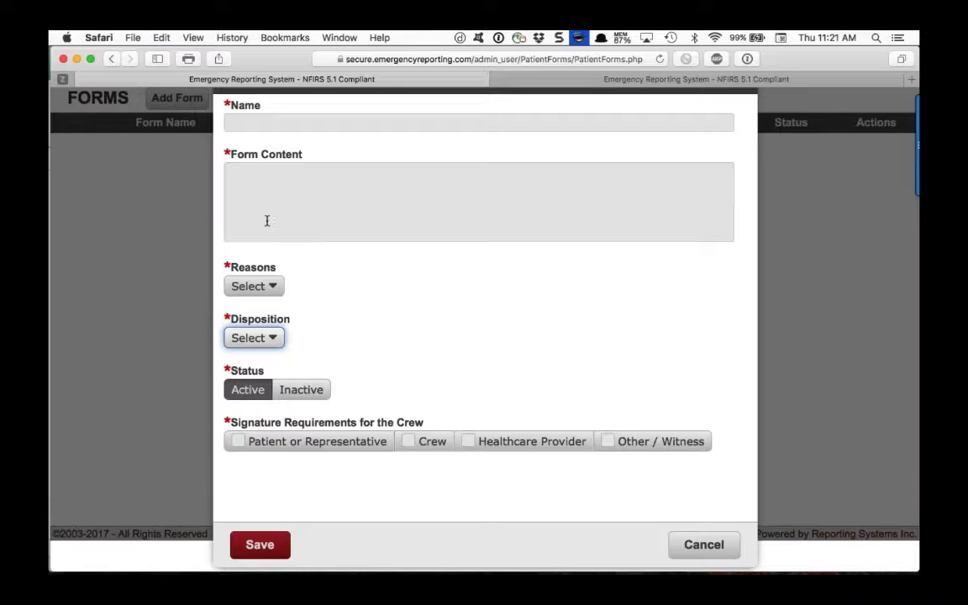
click(286, 388)
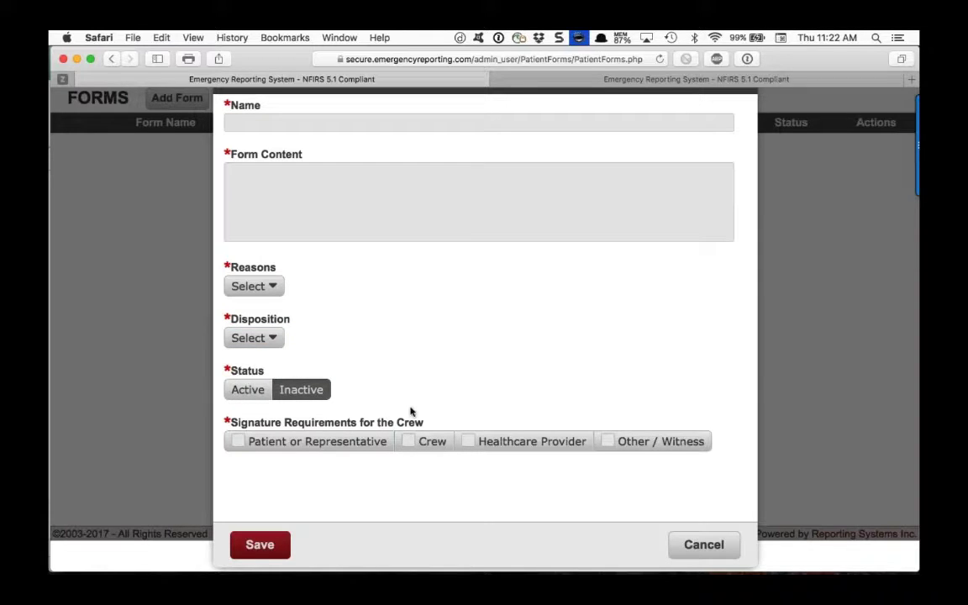
click(697, 545)
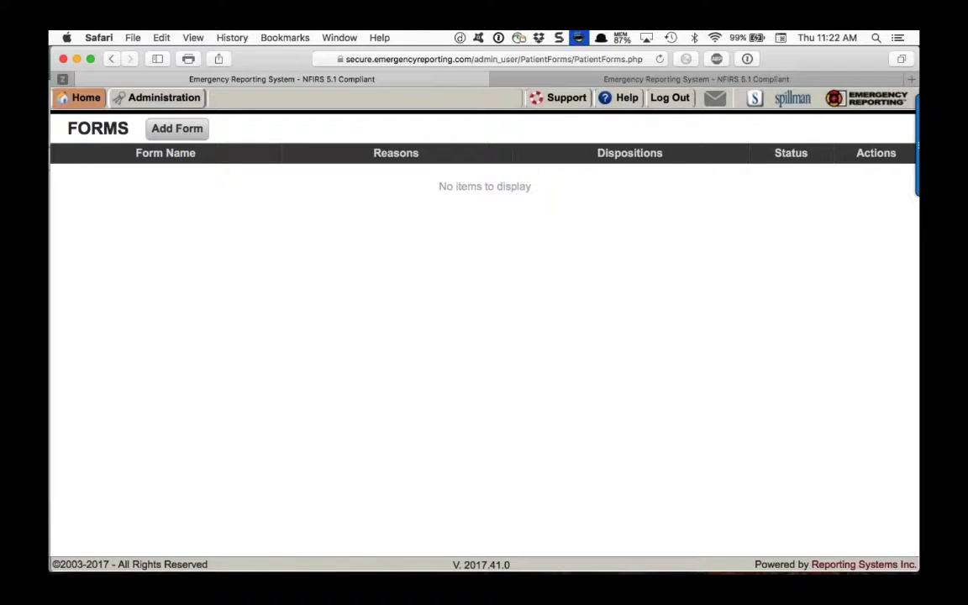
Reopen a blank new patient form to review its required fields, and cancel it without saving
click(165, 131)
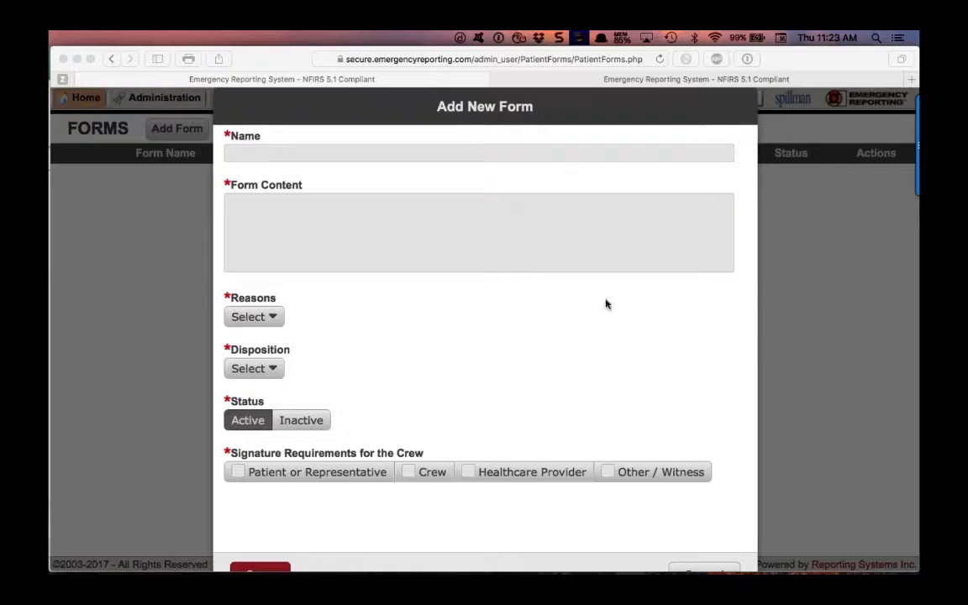
scroll(349, 371, down, 2)
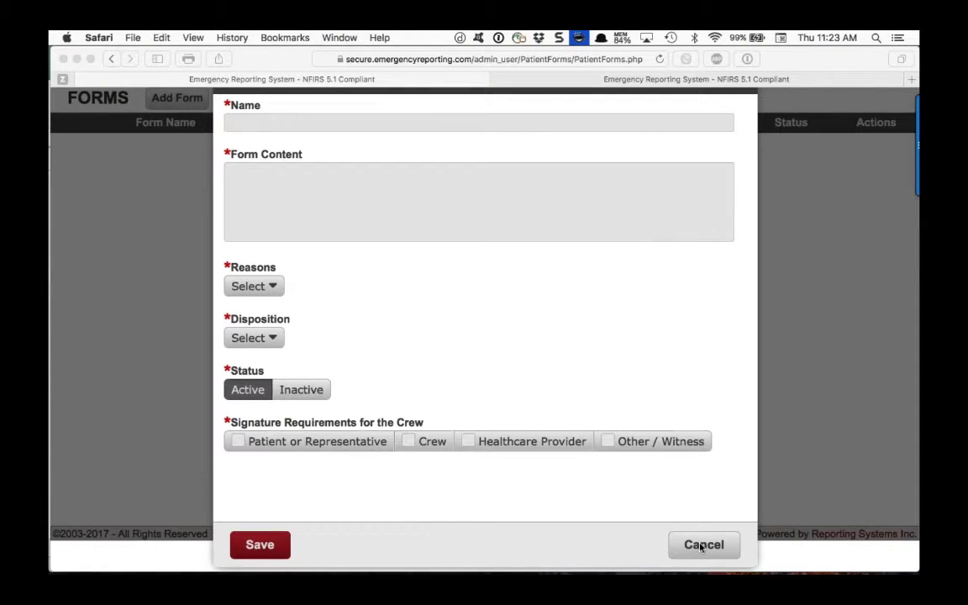
click(703, 545)
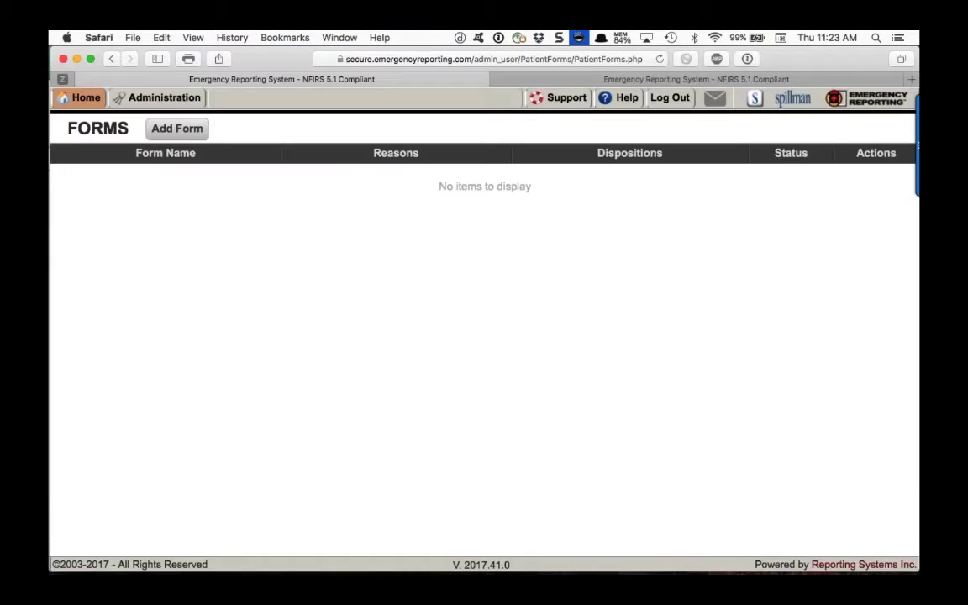
Return to the Administration page and open the Export Settings
click(131, 97)
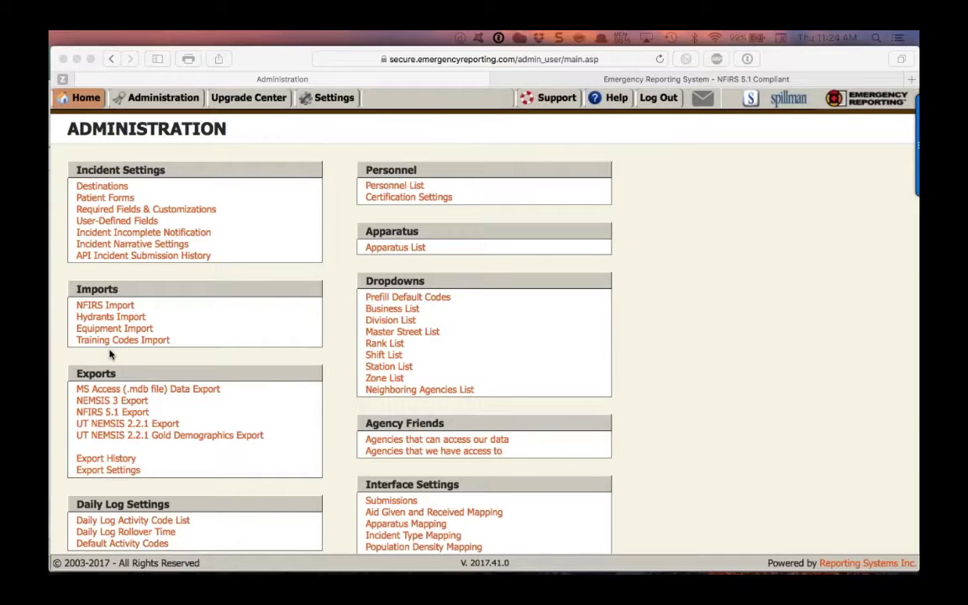
scroll(109, 354, down, 3)
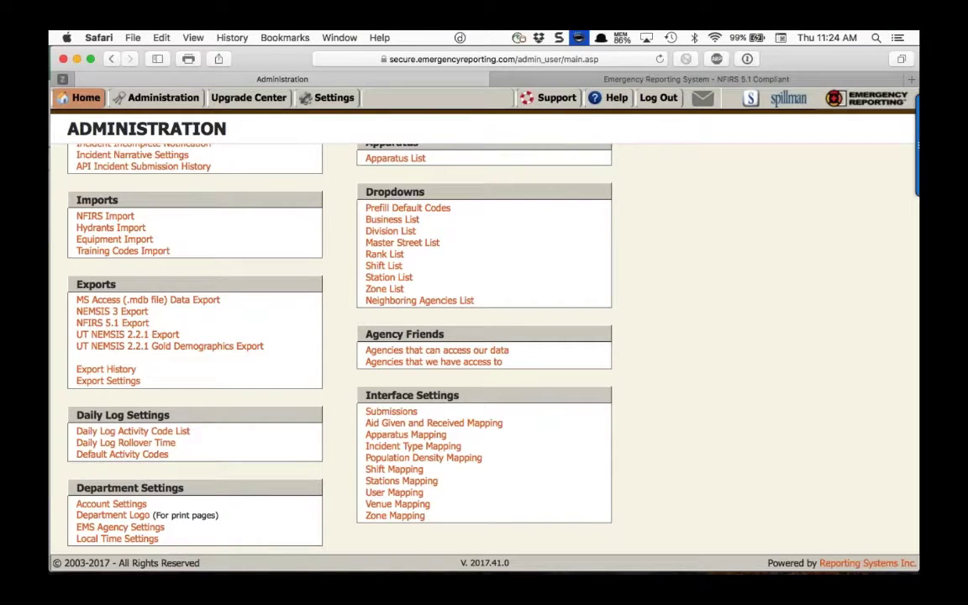
click(107, 381)
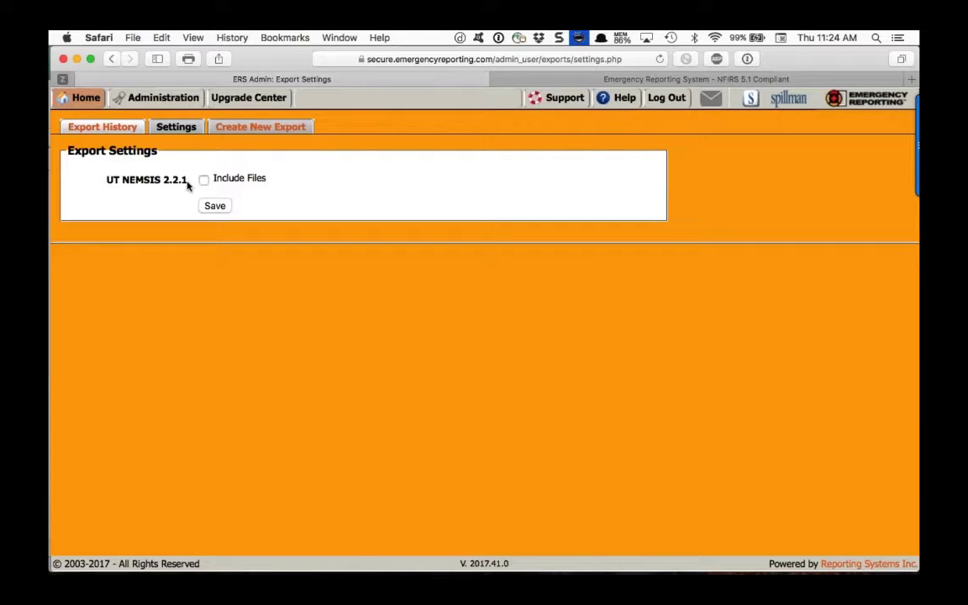
View the export types available for a new export and load the NEMSIS 3 export
click(108, 125)
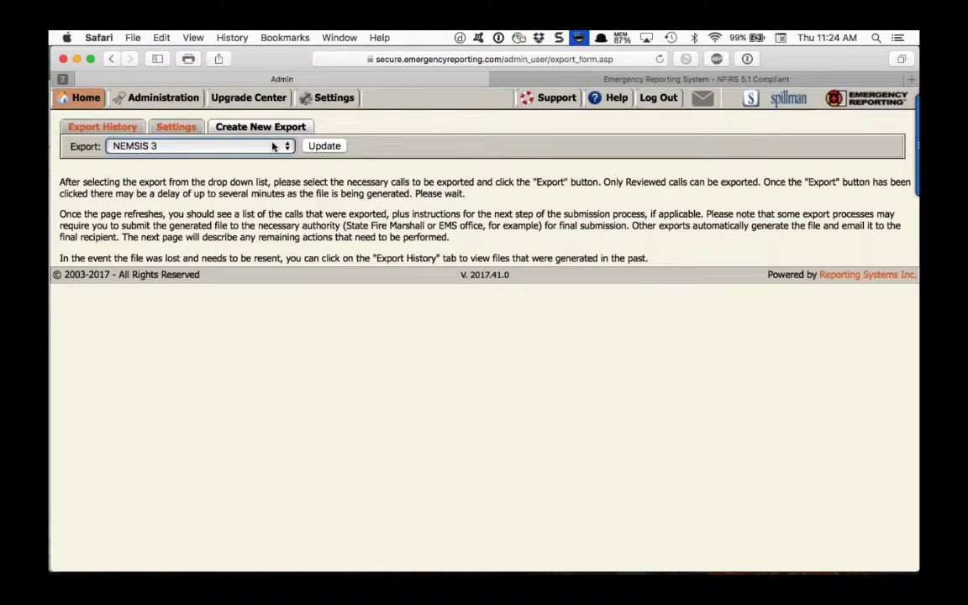
click(245, 147)
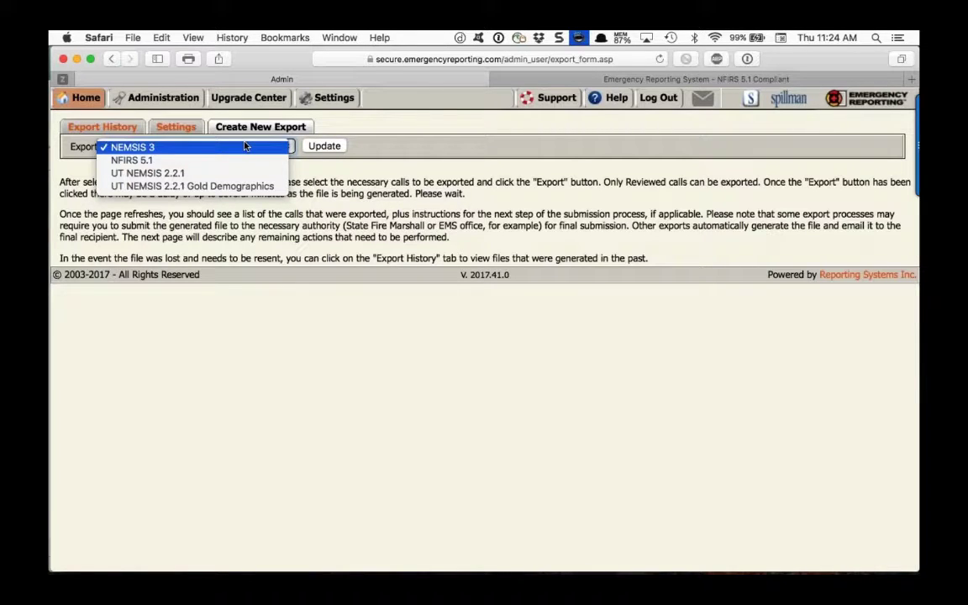
click(245, 149)
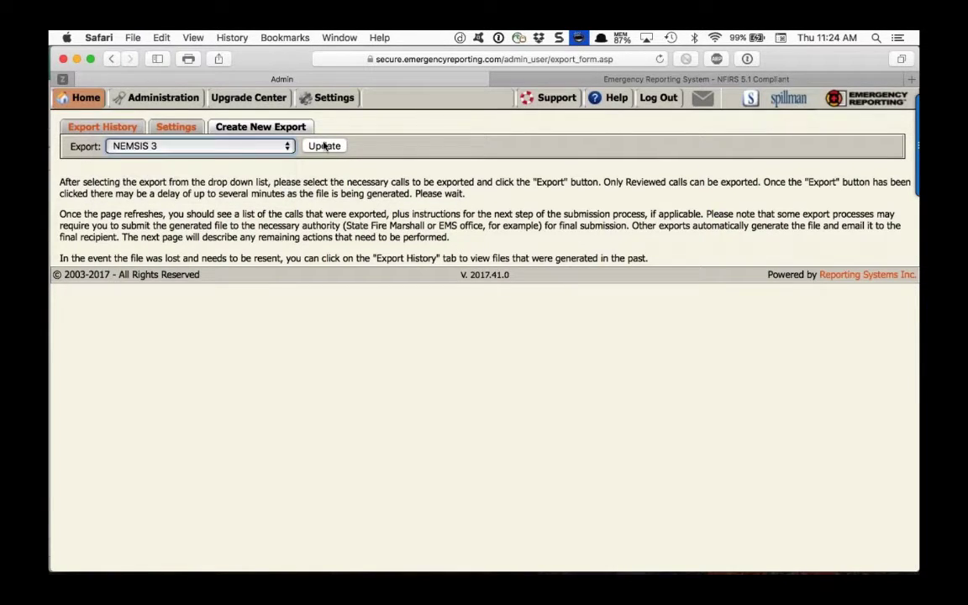
click(324, 146)
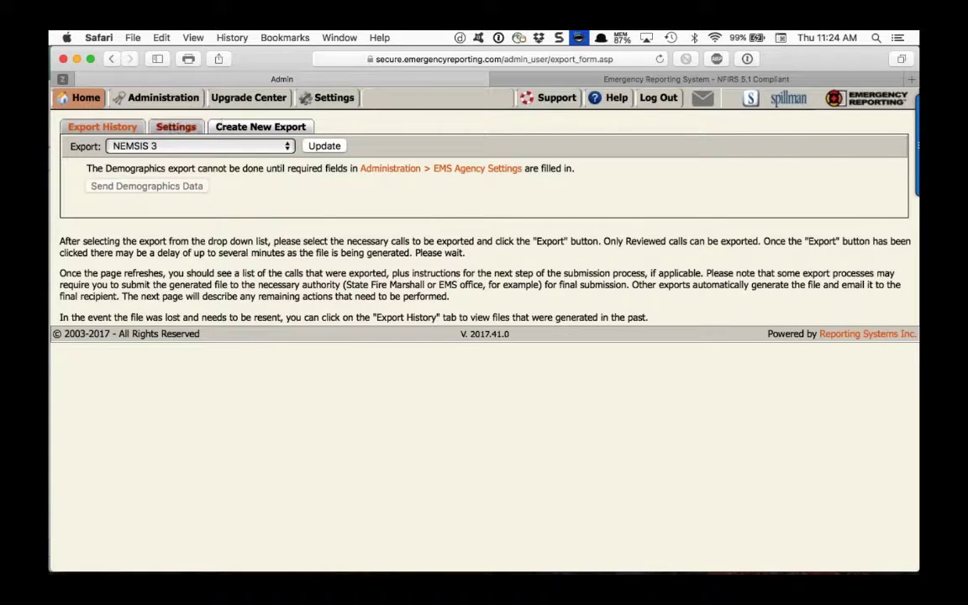
View the Export History list and return to the Export Settings
click(104, 123)
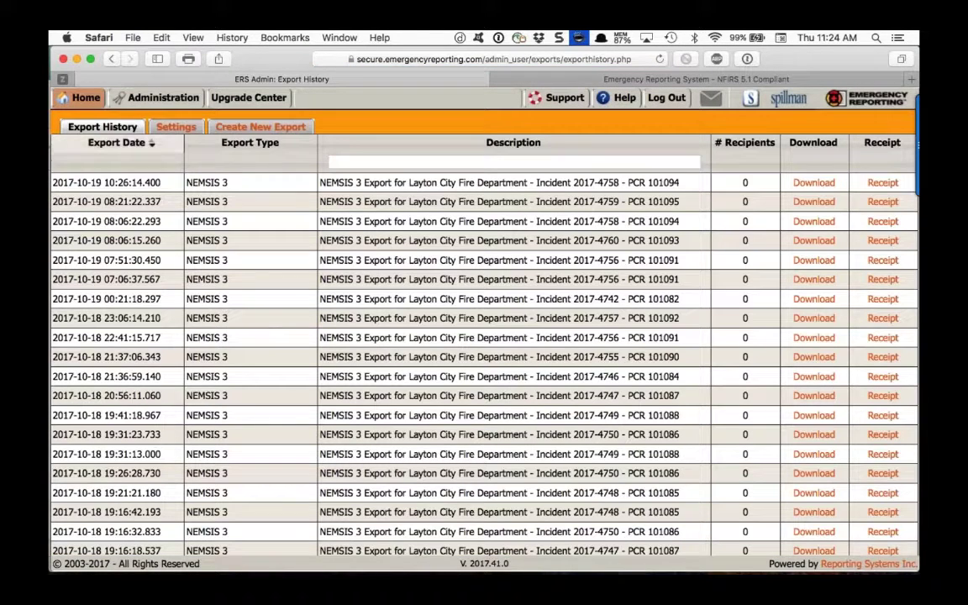
click(176, 126)
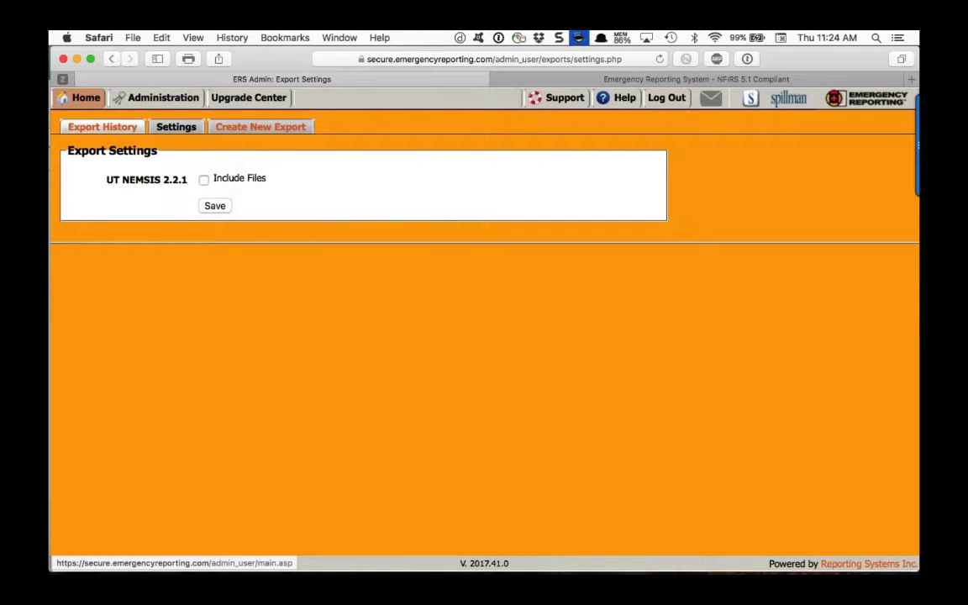
Open the NEMSIS 3 Export from the Administration page's Exports list, view it, and go back
click(124, 95)
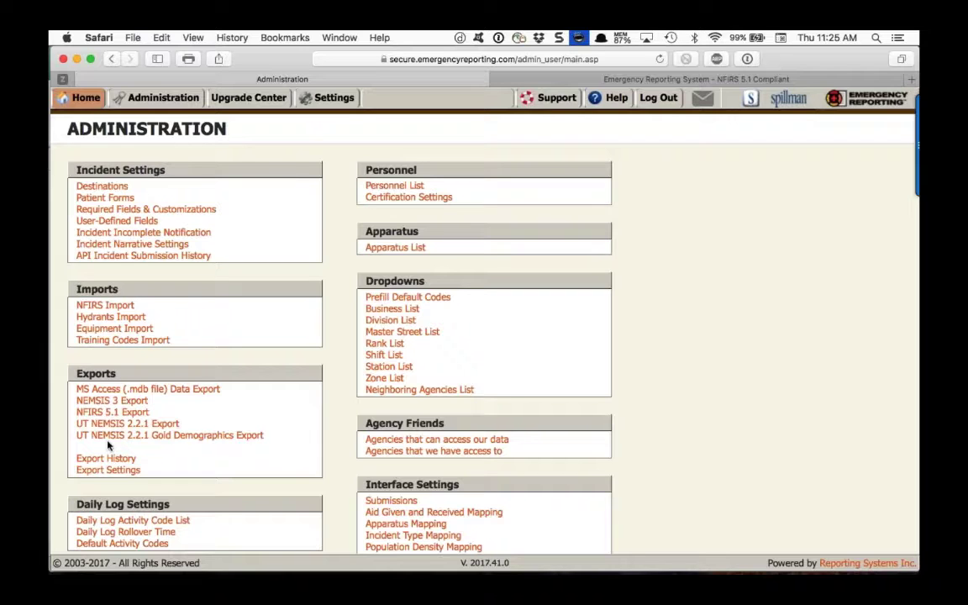
click(112, 401)
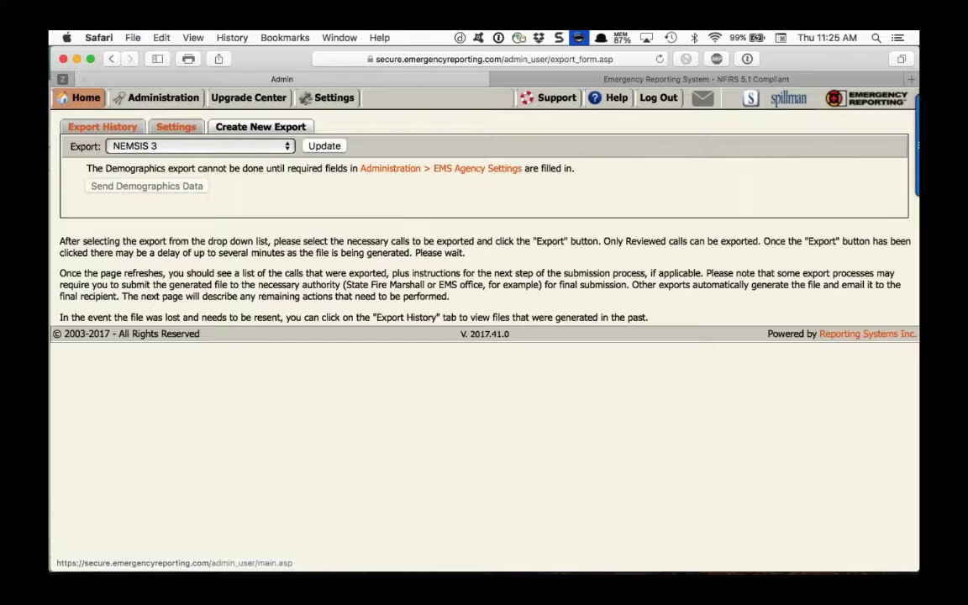
click(111, 58)
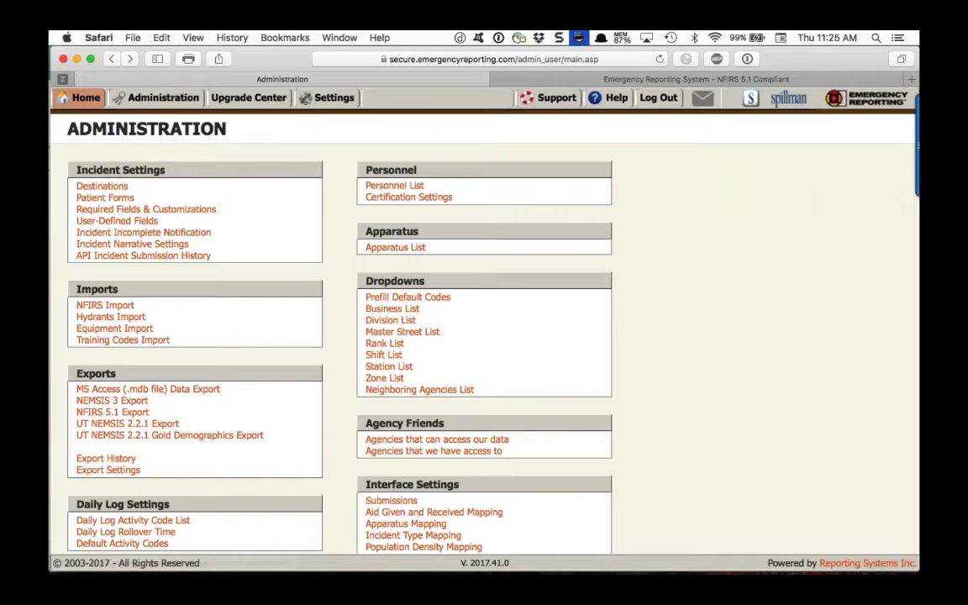
Open EMS Agency Settings under Department Settings and review the service types, capabilities, organization details, and required agency fields
scroll(168, 346, down, 2)
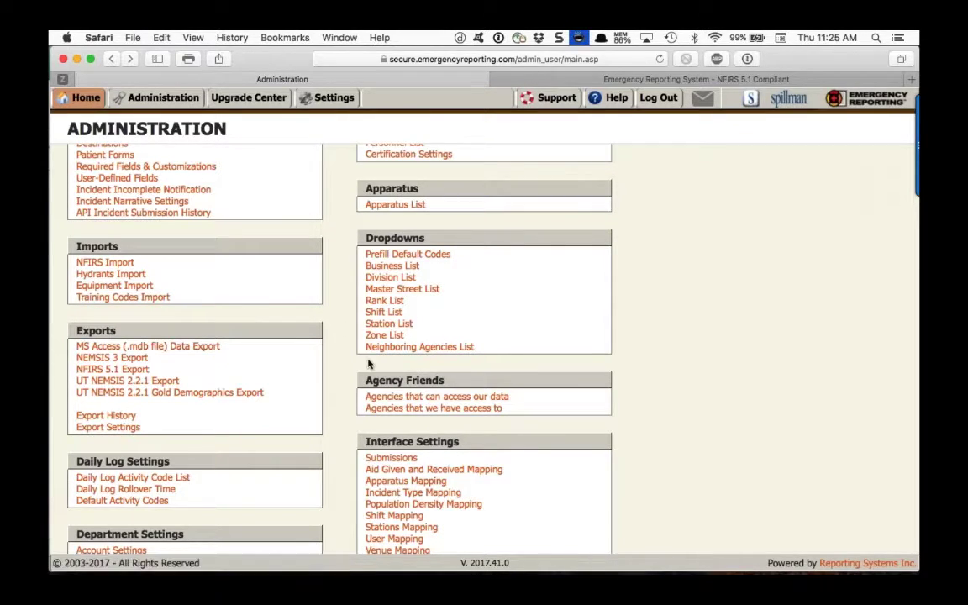
scroll(246, 363, down, 1)
scroll(246, 363, down, 2)
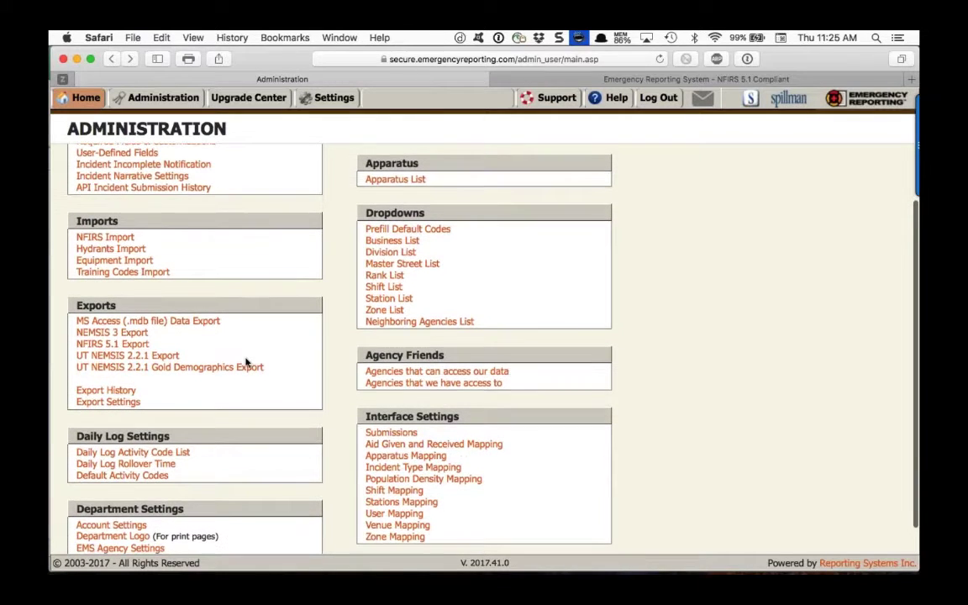
scroll(246, 363, down, 3)
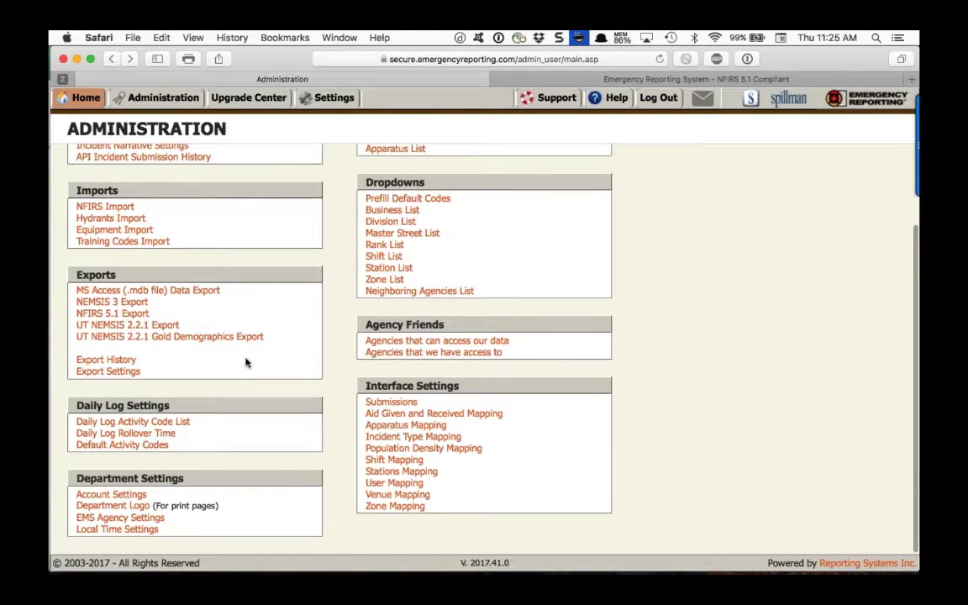
click(87, 520)
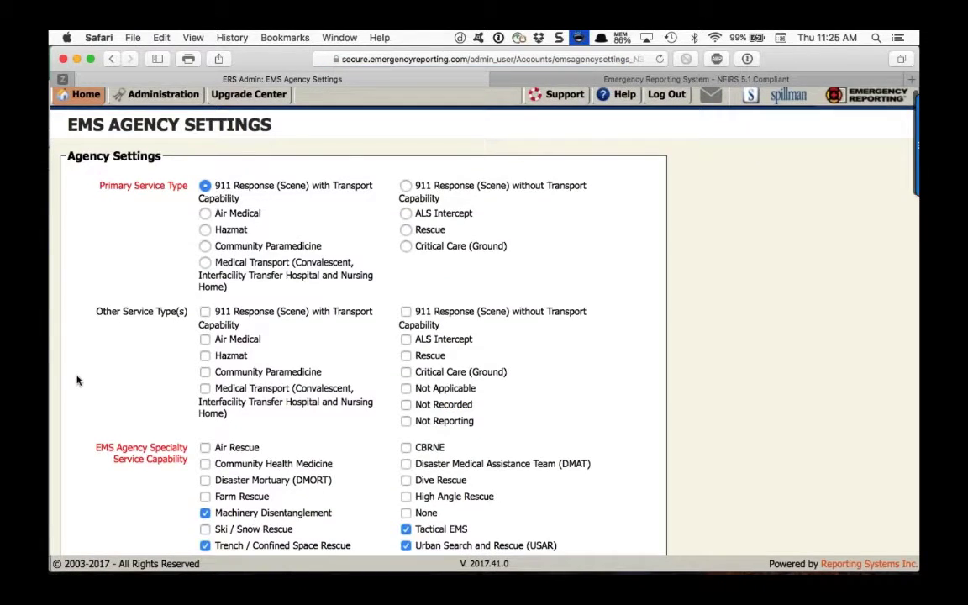
scroll(76, 381, down, 7)
scroll(76, 381, down, 6)
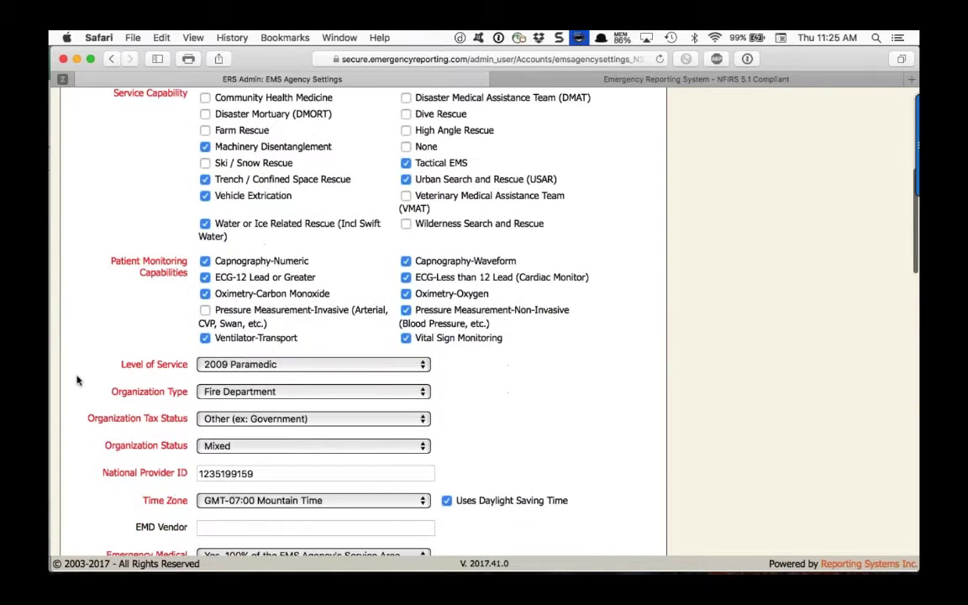
scroll(77, 381, down, 1)
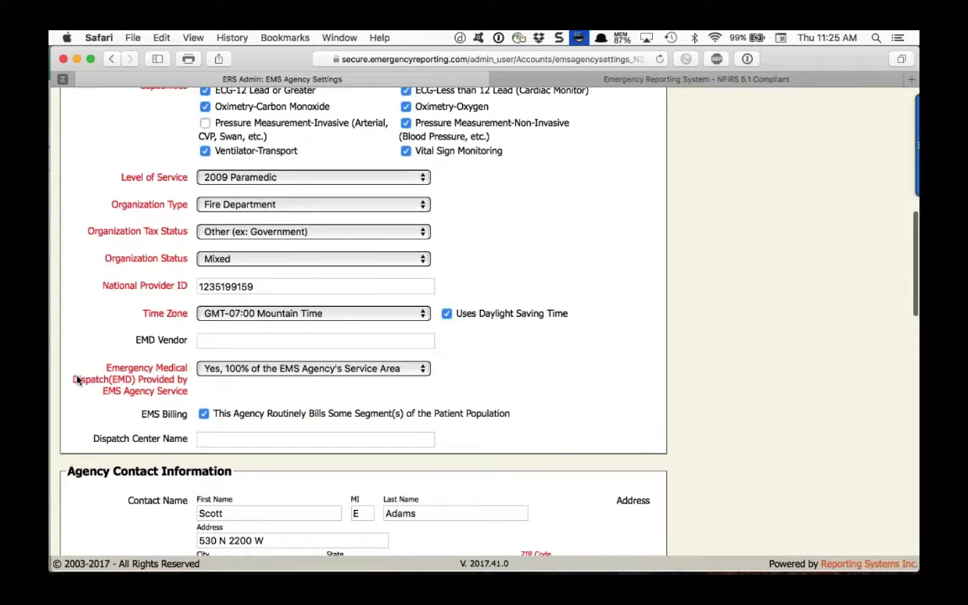
scroll(76, 380, up, 15)
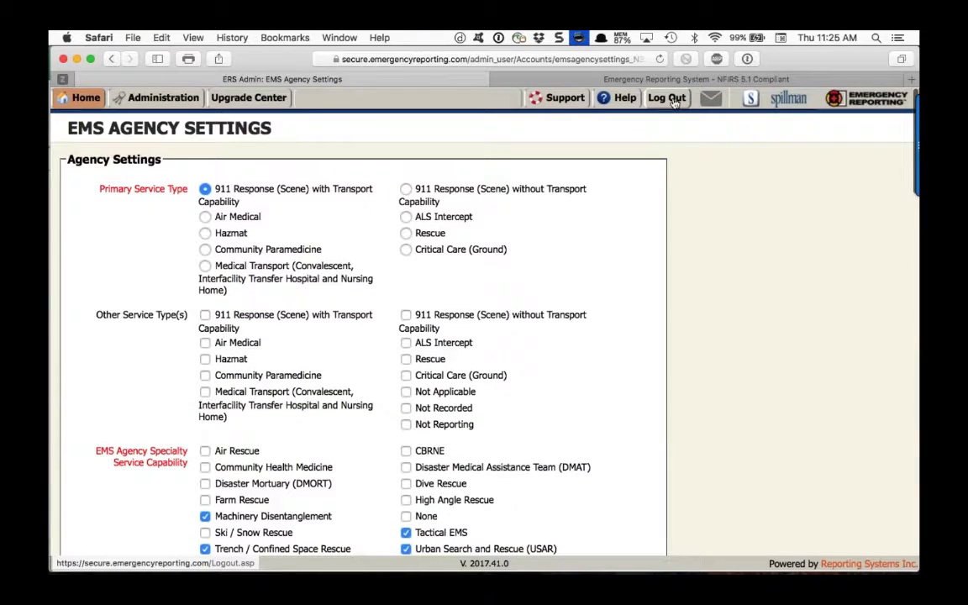
Log out and try to sign in with a saved 1Password login that fills the username and password
click(667, 103)
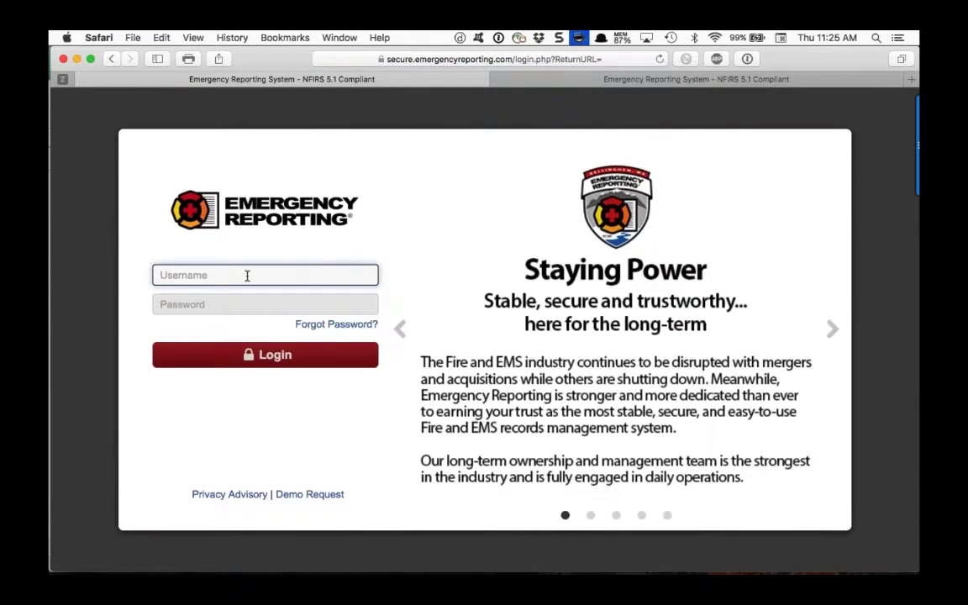
right_click(247, 275)
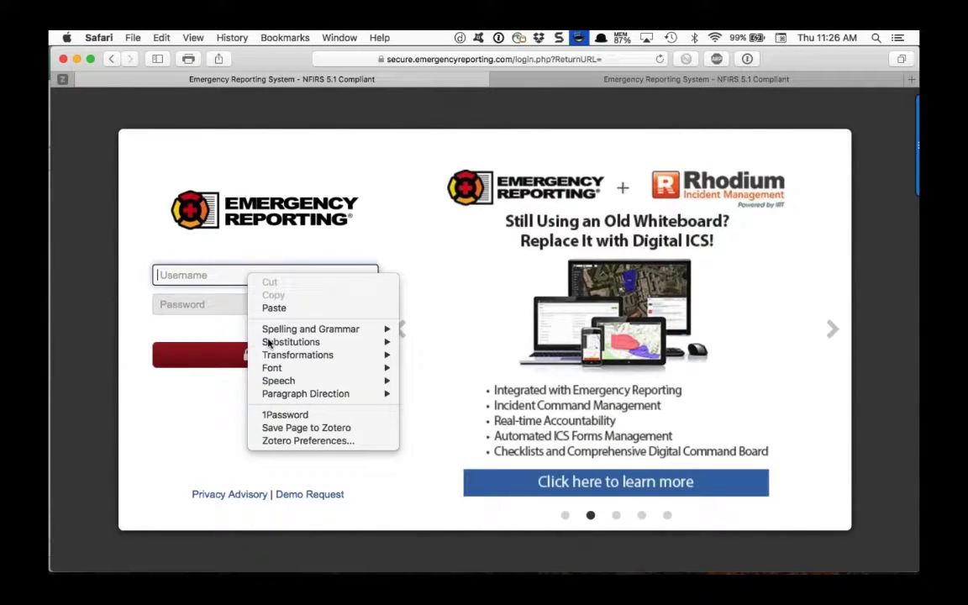
click(282, 415)
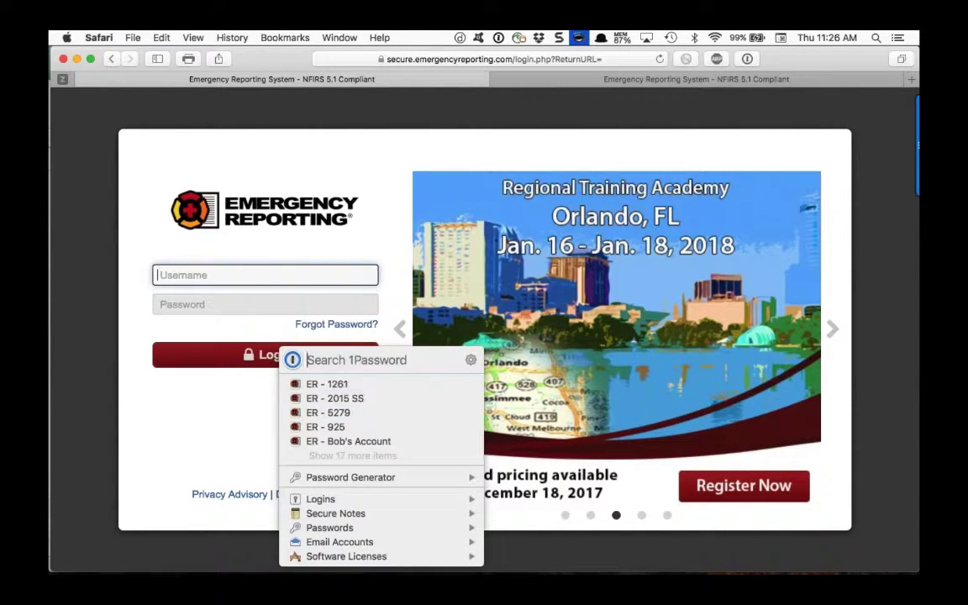
key(Down)
key(Down)
key(Return)
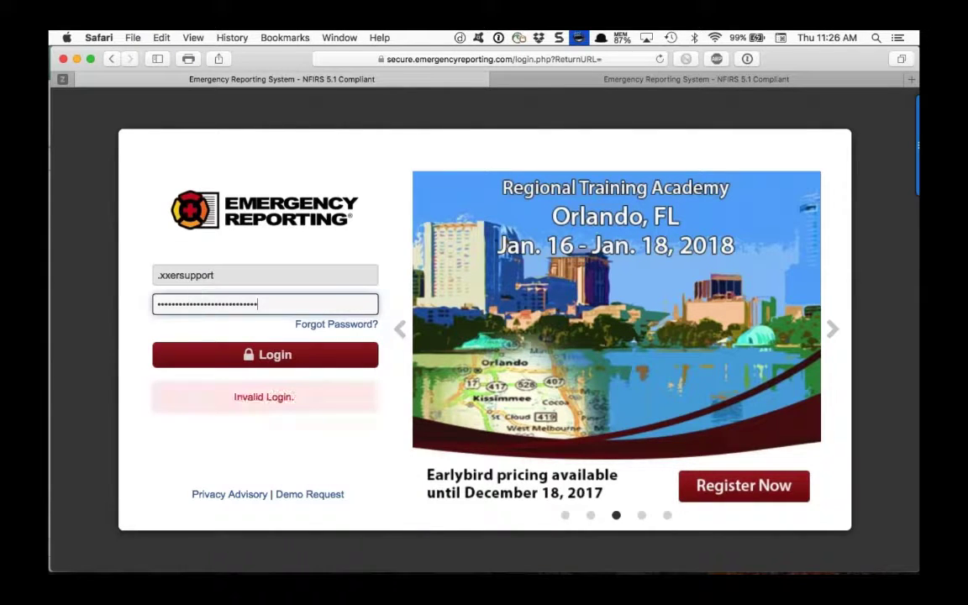
Replace the placeholder in the username with the demo account's number and log in
click(169, 276)
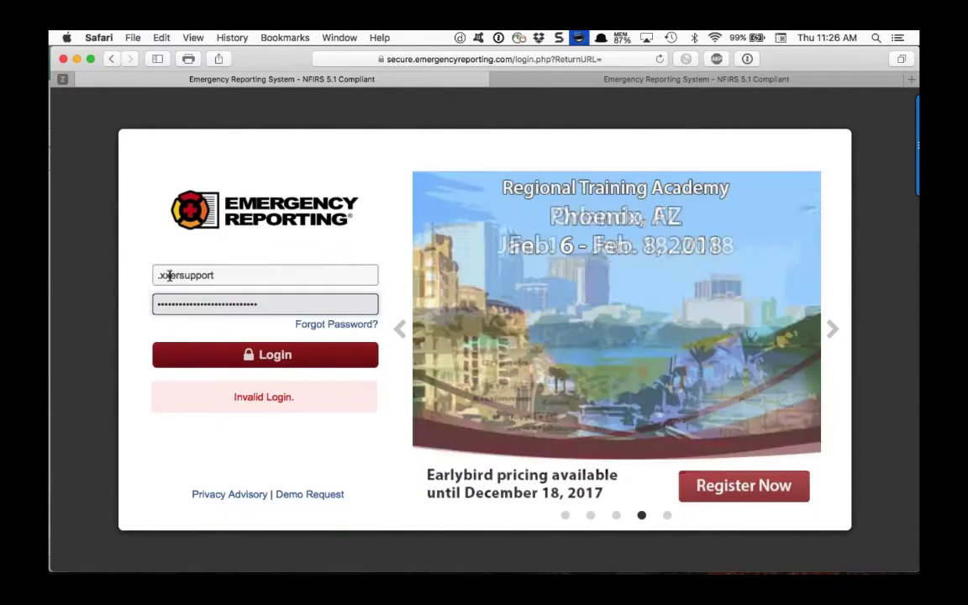
key(BackSpace)
key(BackSpace)
text(221)
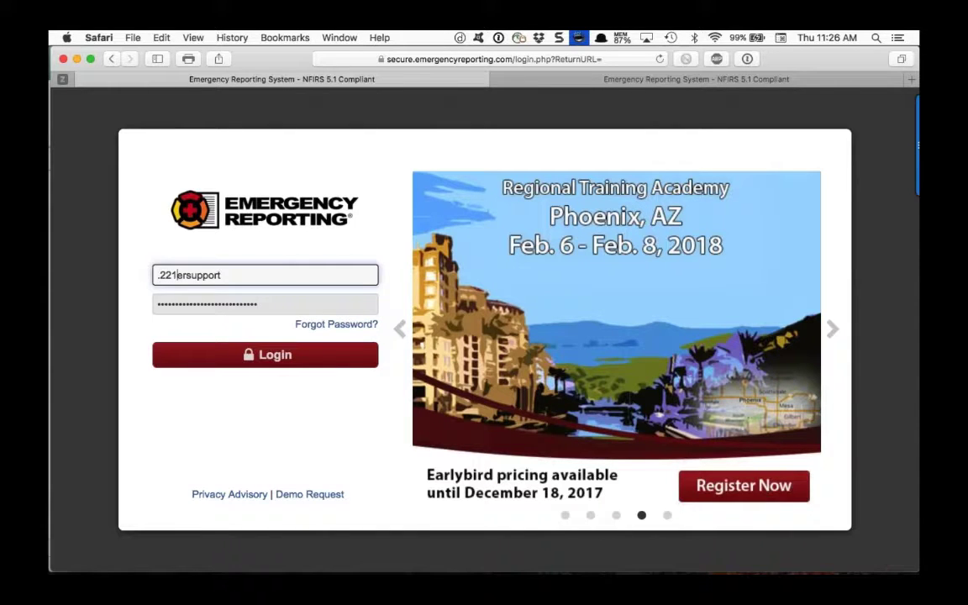
key(Return)
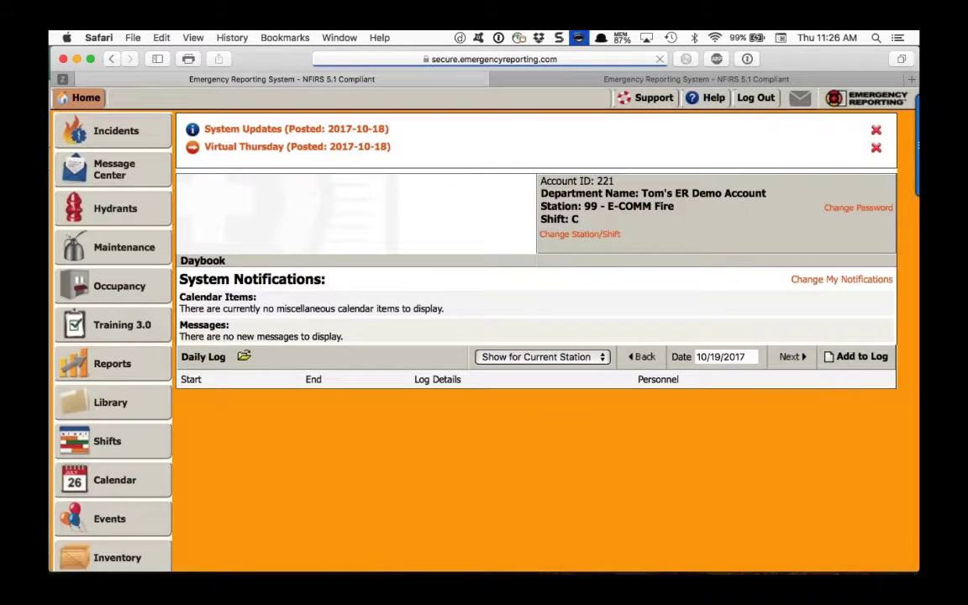
Open the demo account's Administration page and examine the export types listed under Exports
scroll(538, 337, down, 10)
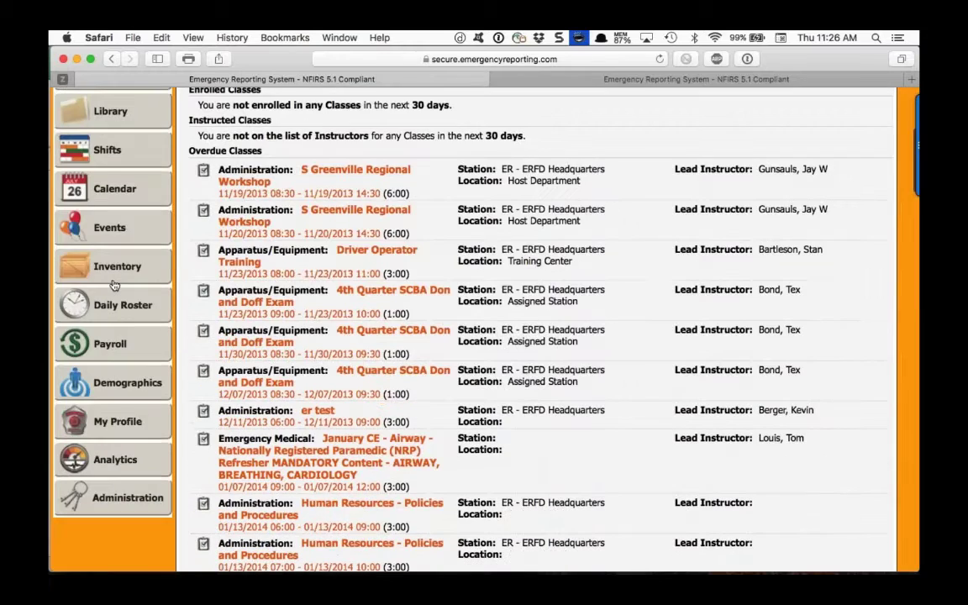
click(118, 275)
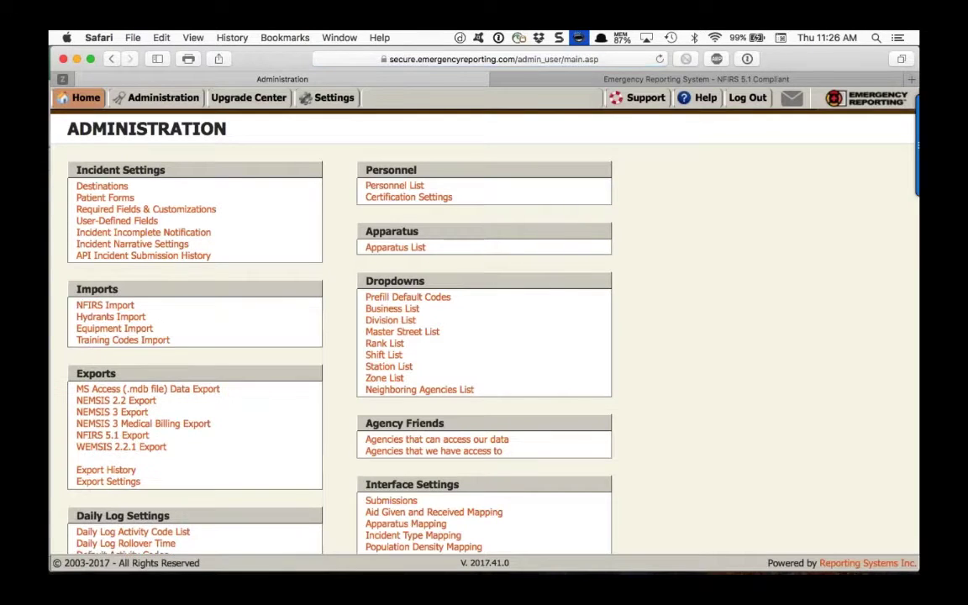
scroll(186, 449, down, 2)
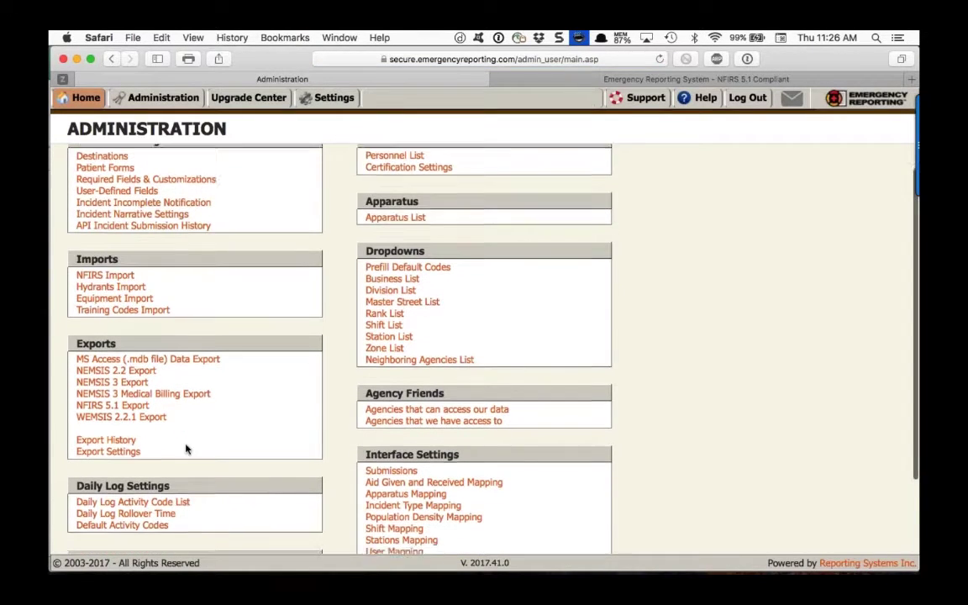
scroll(187, 449, down, 1)
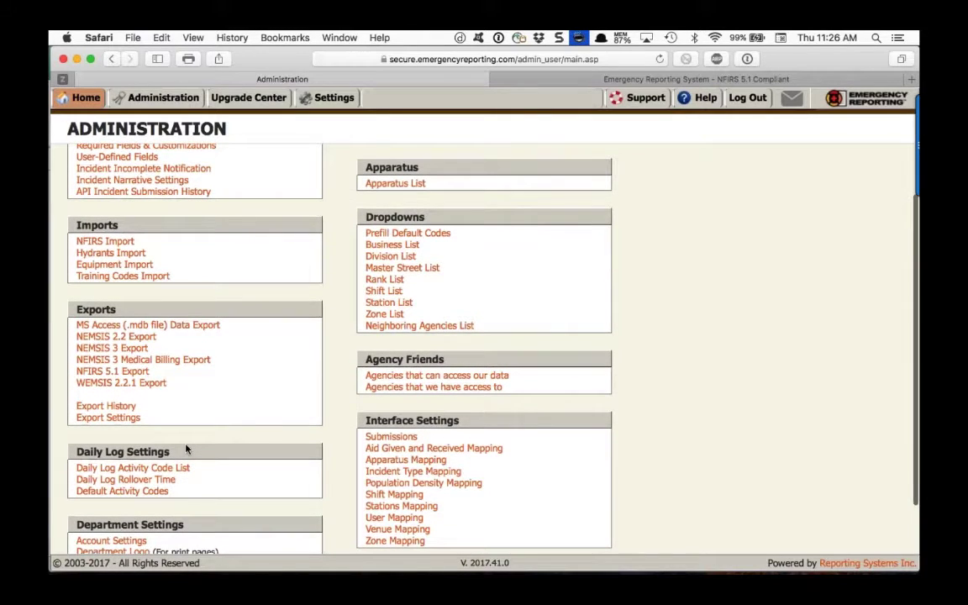
scroll(187, 450, up, 2)
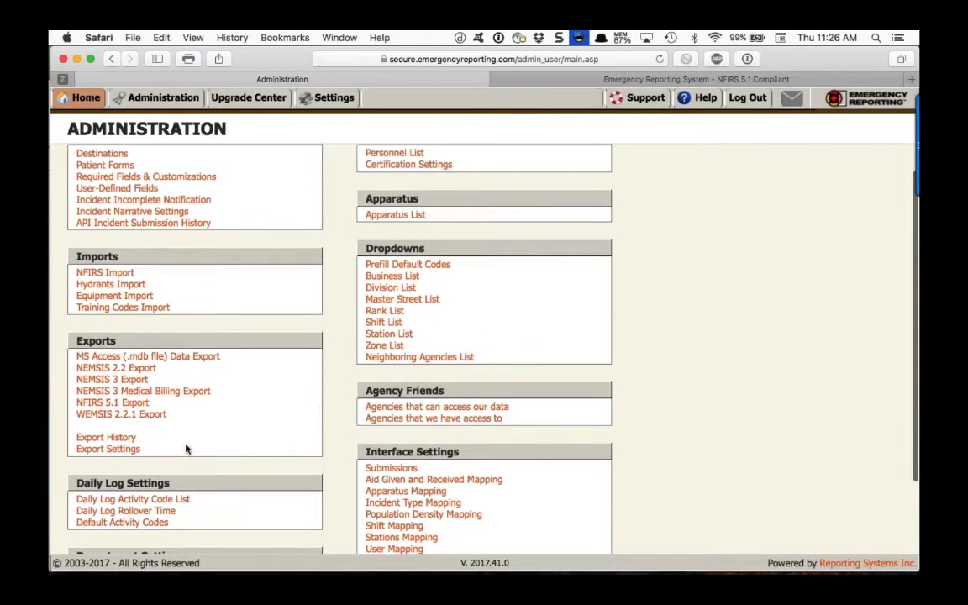
Open the NEMSIS 3 Medical Billing export, and review its file options and patient dispositions in the Export Settings
click(173, 393)
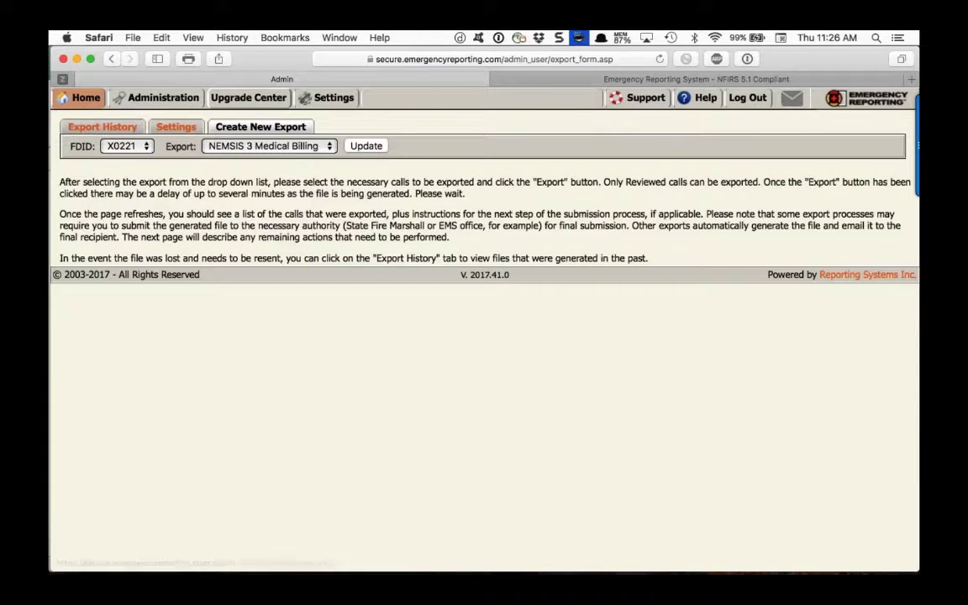
click(176, 126)
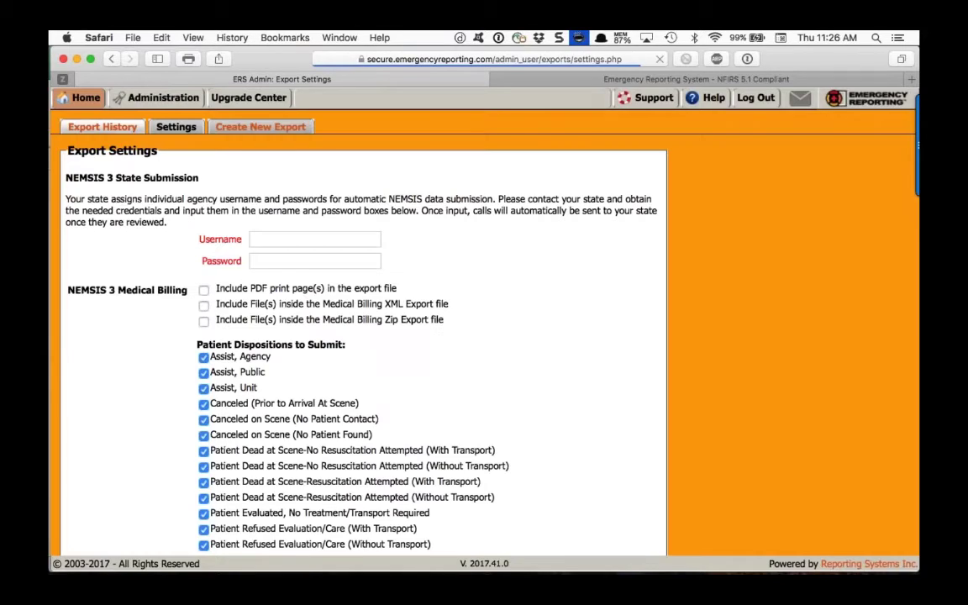
scroll(437, 319, down, 1)
scroll(119, 205, down, 1)
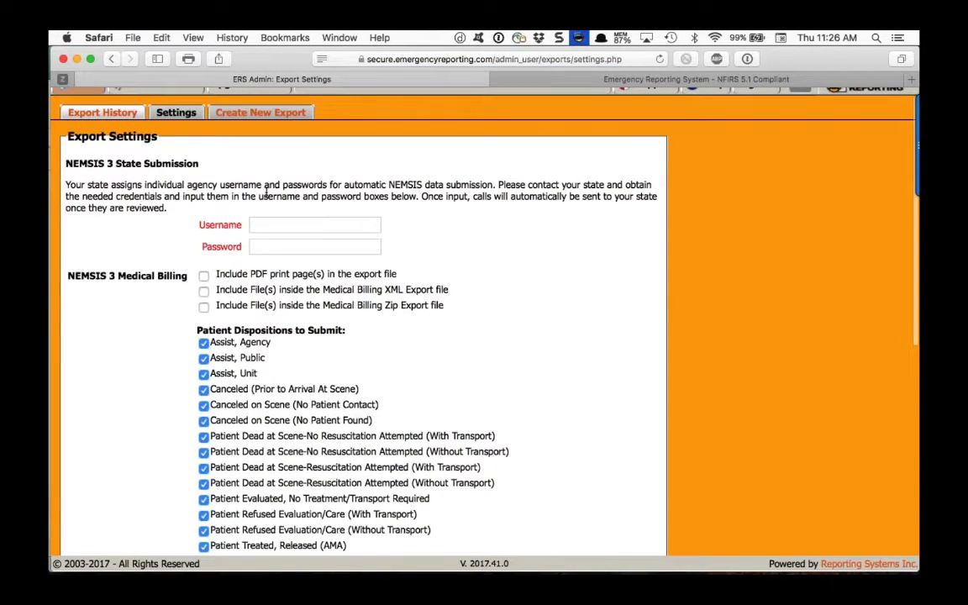
scroll(119, 205, down, 1)
scroll(437, 319, down, 5)
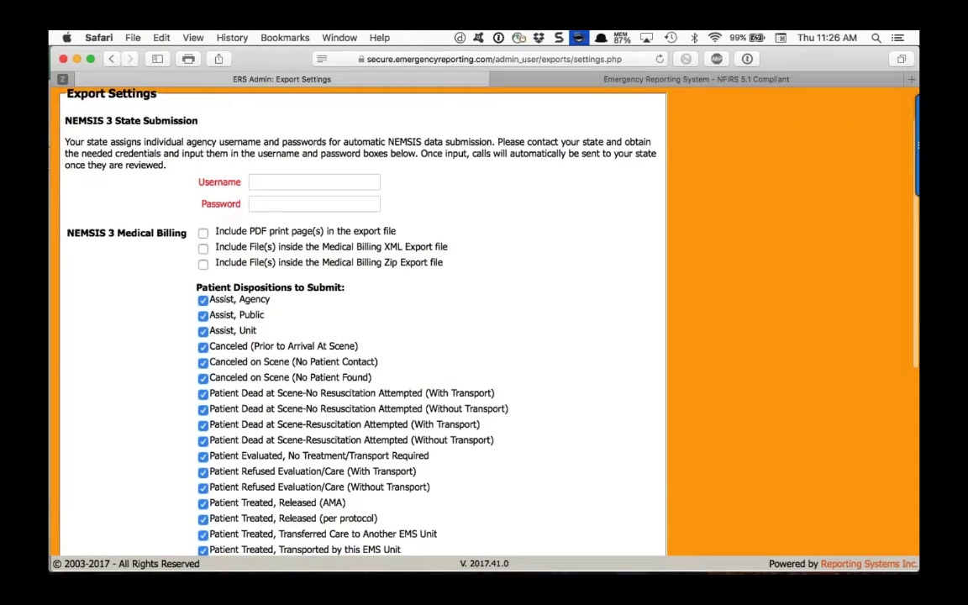
Include PDF print pages in the NEMSIS 3 Medical Billing export file and review the patient dispositions to submit
scroll(437, 320, down, 3)
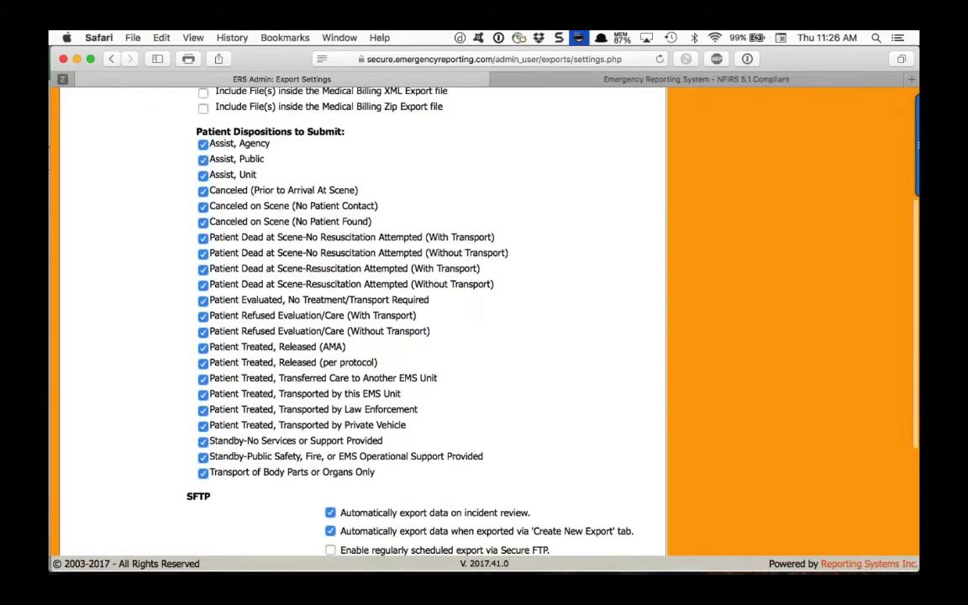
scroll(437, 319, up, 4)
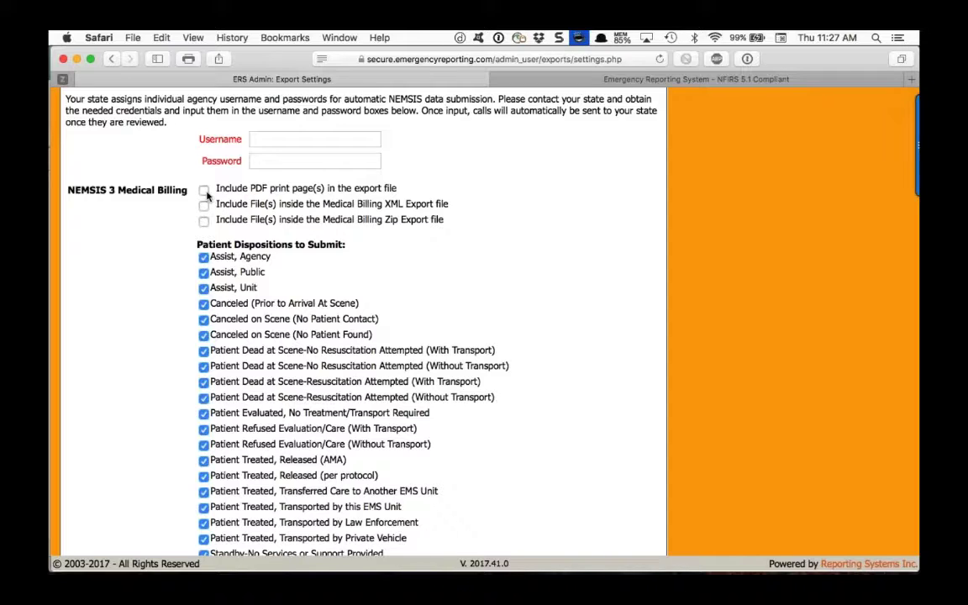
click(204, 192)
click(204, 206)
click(204, 206)
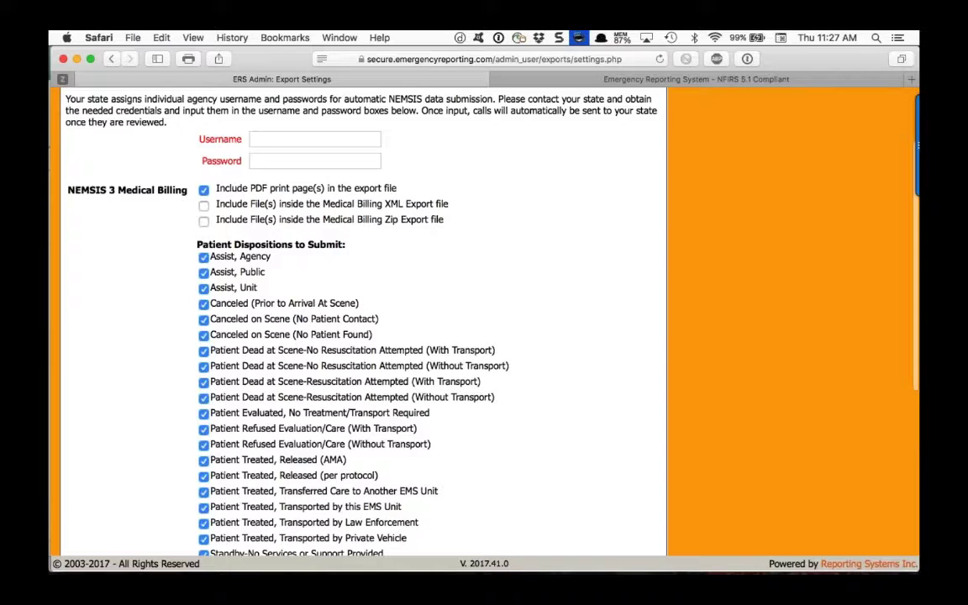
scroll(361, 327, down, 1)
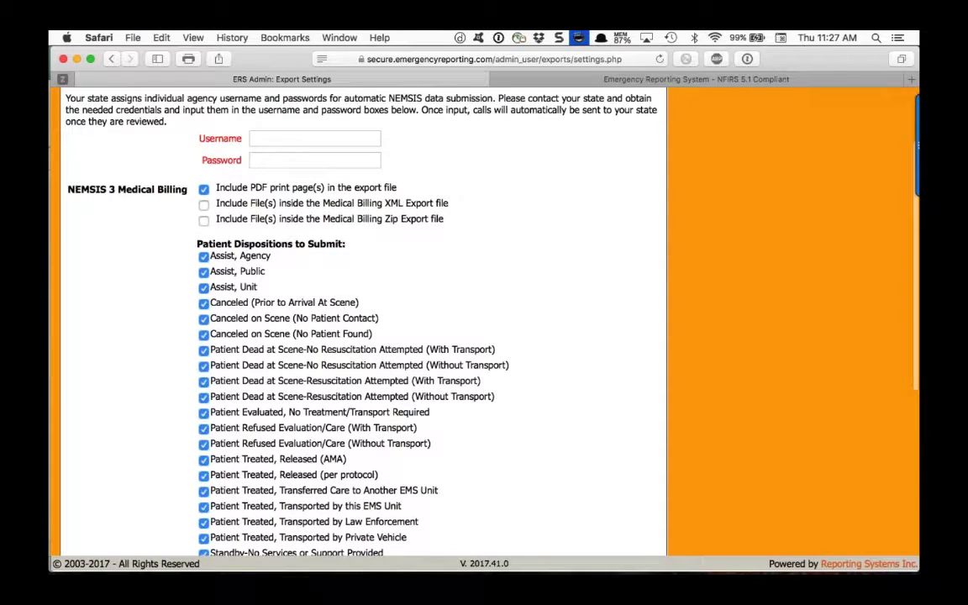
scroll(362, 328, down, 3)
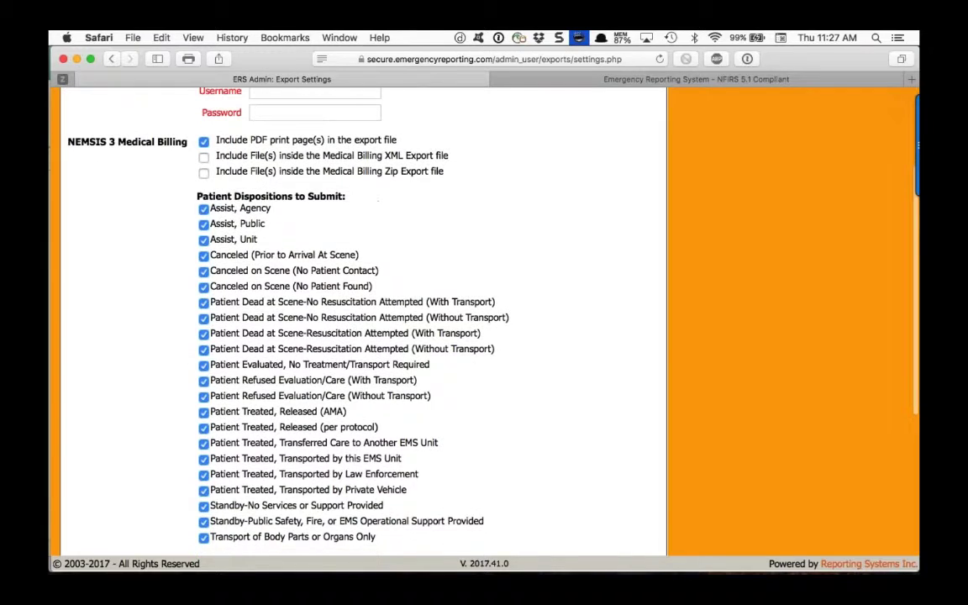
scroll(362, 328, down, 2)
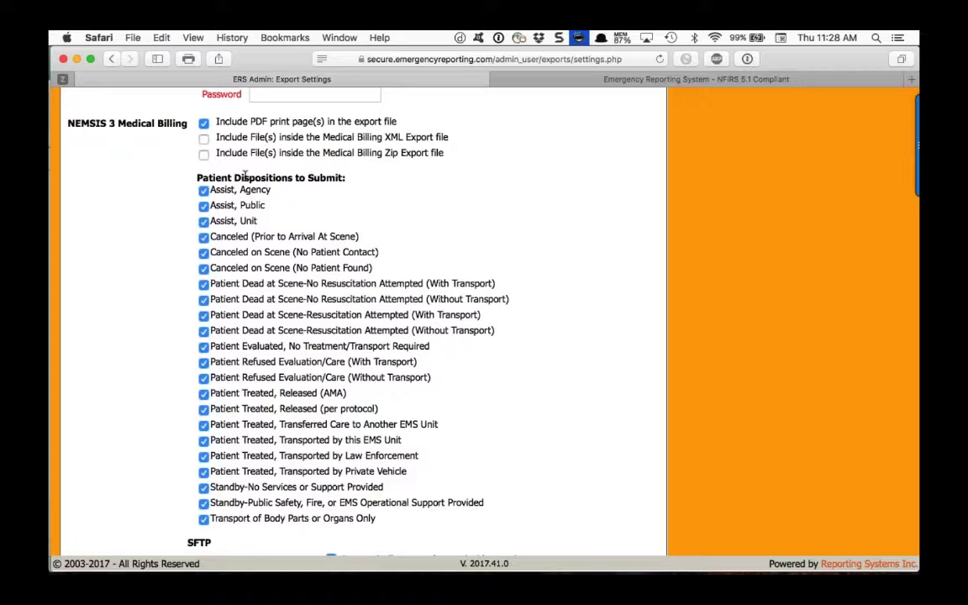
Open the Incidents module in a new browser tab, keeping the Export Settings page open
scroll(248, 174, up, 1)
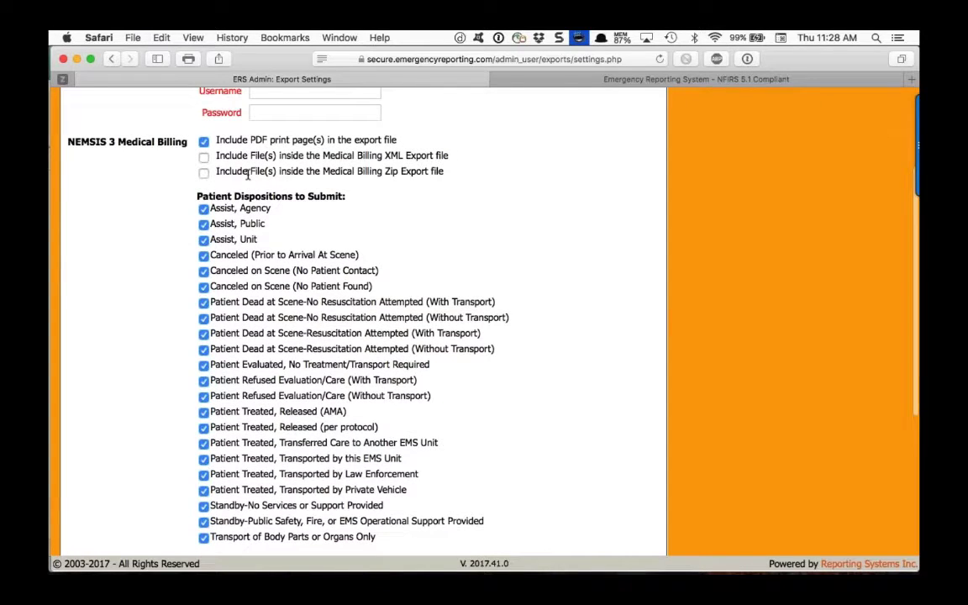
scroll(248, 174, up, 1)
scroll(248, 174, up, 5)
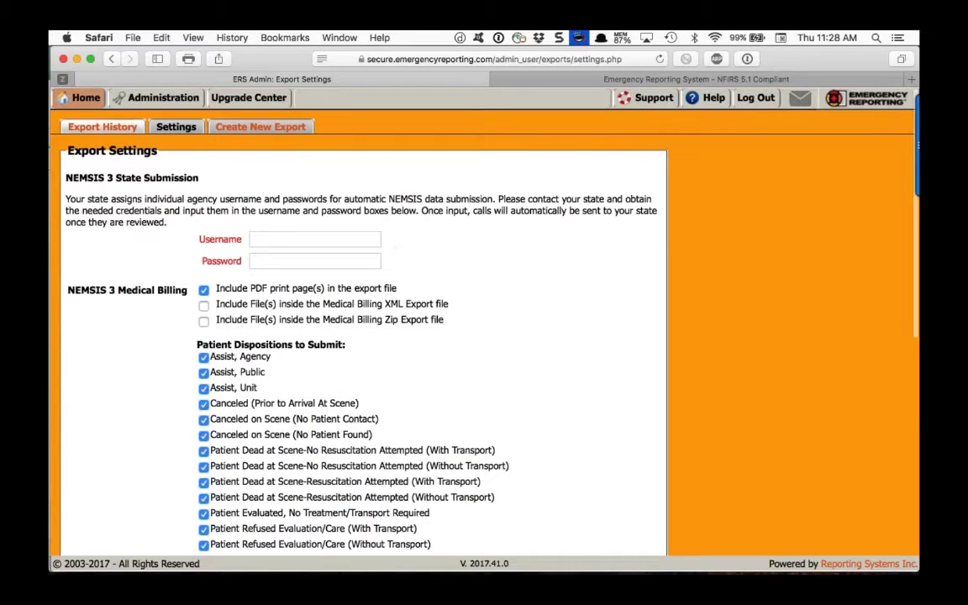
mouse_move(90, 107)
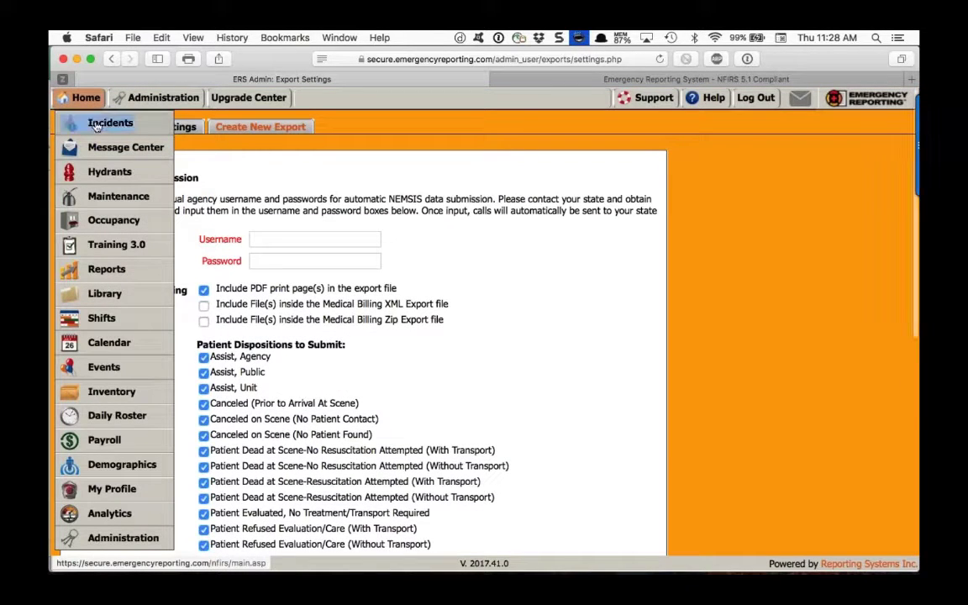
right_click(99, 122)
click(126, 128)
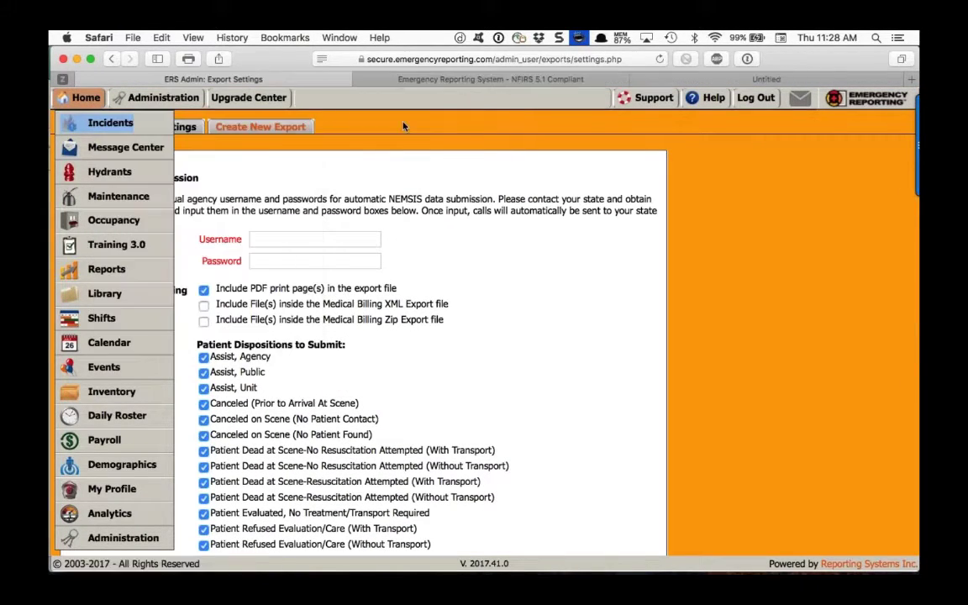
Switch to the browser tab with the open incident's basic information and load the Incidents list there
click(426, 80)
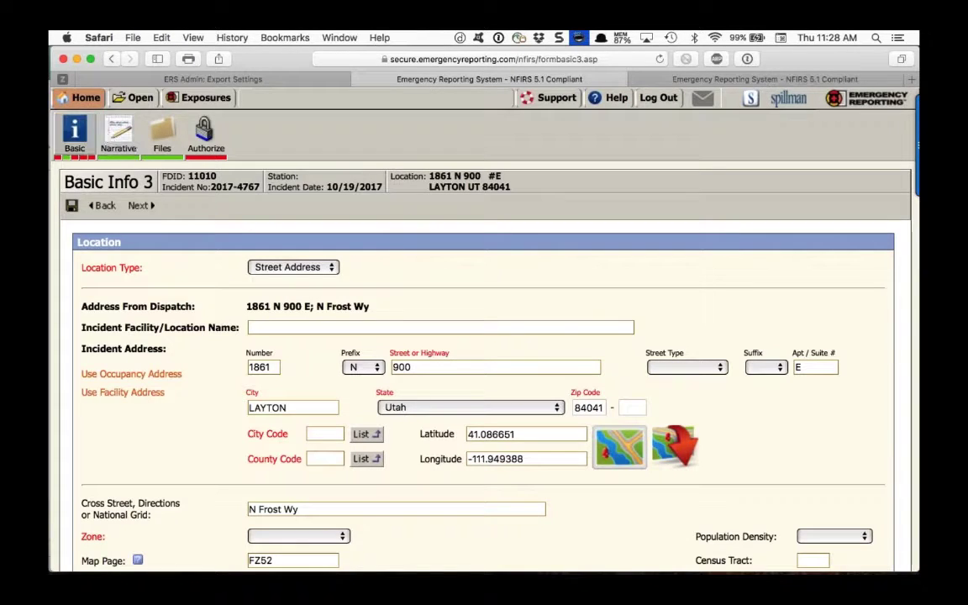
click(59, 155)
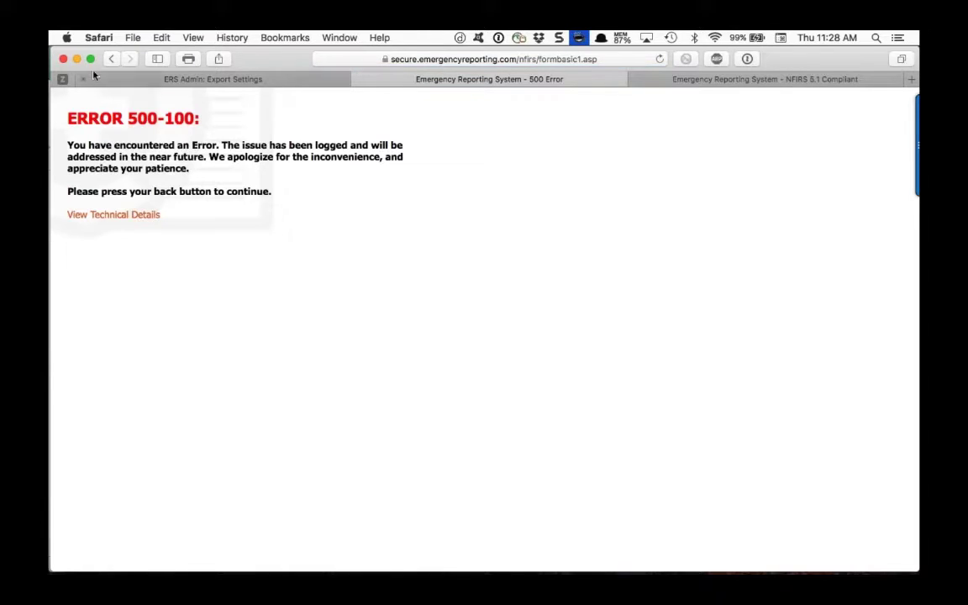
click(111, 59)
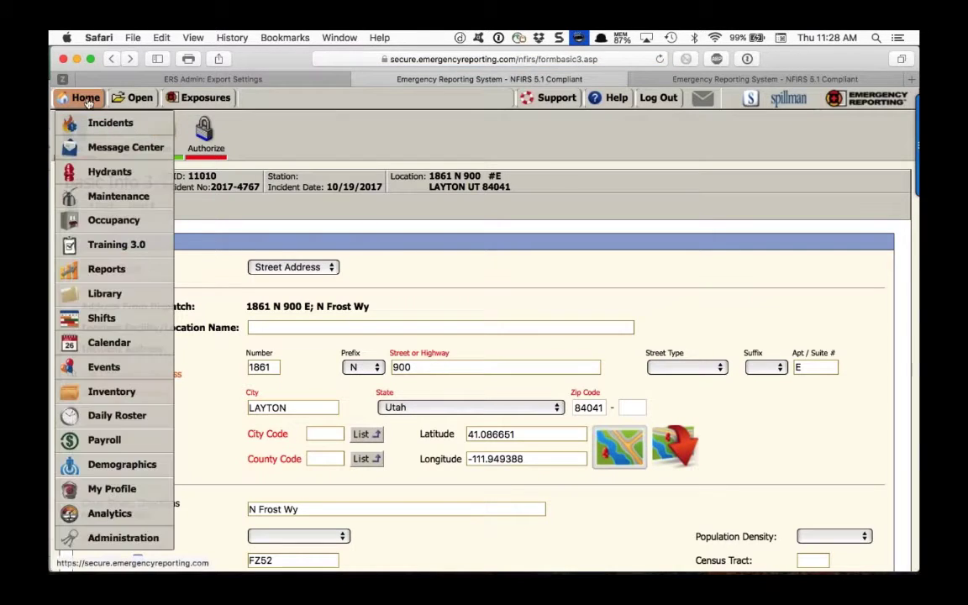
click(85, 97)
click(110, 131)
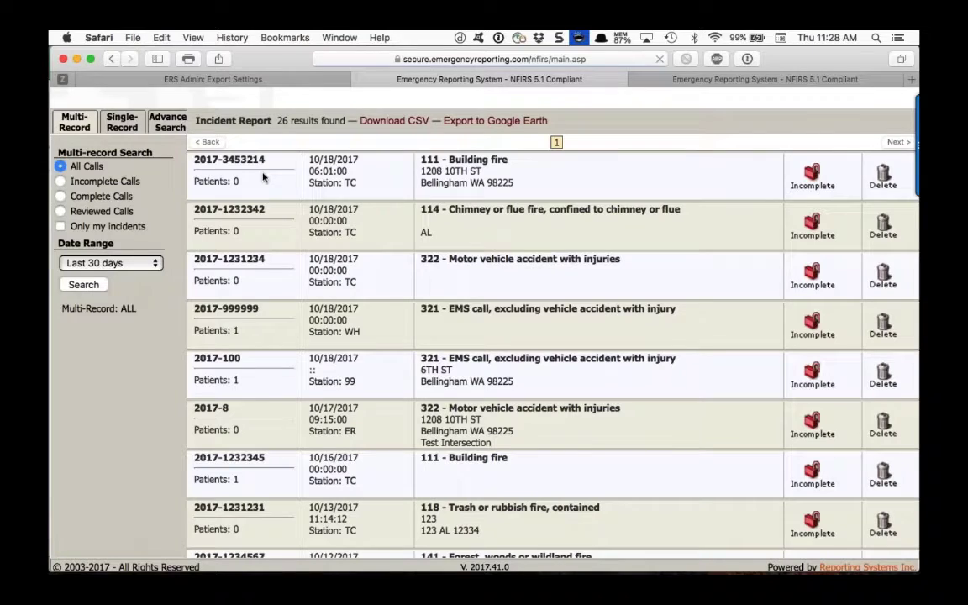
Check the 10/18/2017 building fire incident, return to the list, and open the EMS patient report of the station WH EMS call
click(319, 182)
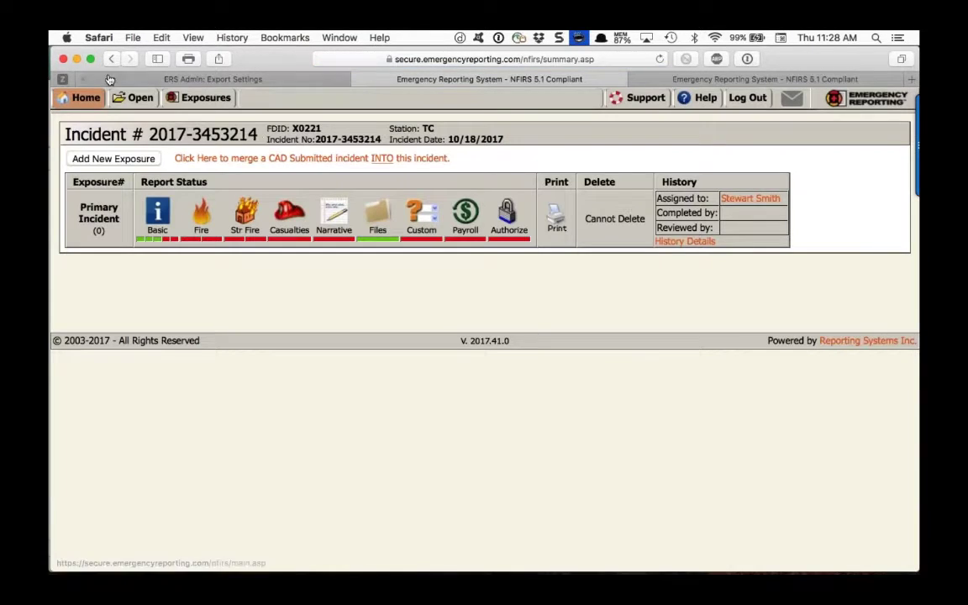
key(super+bracketleft)
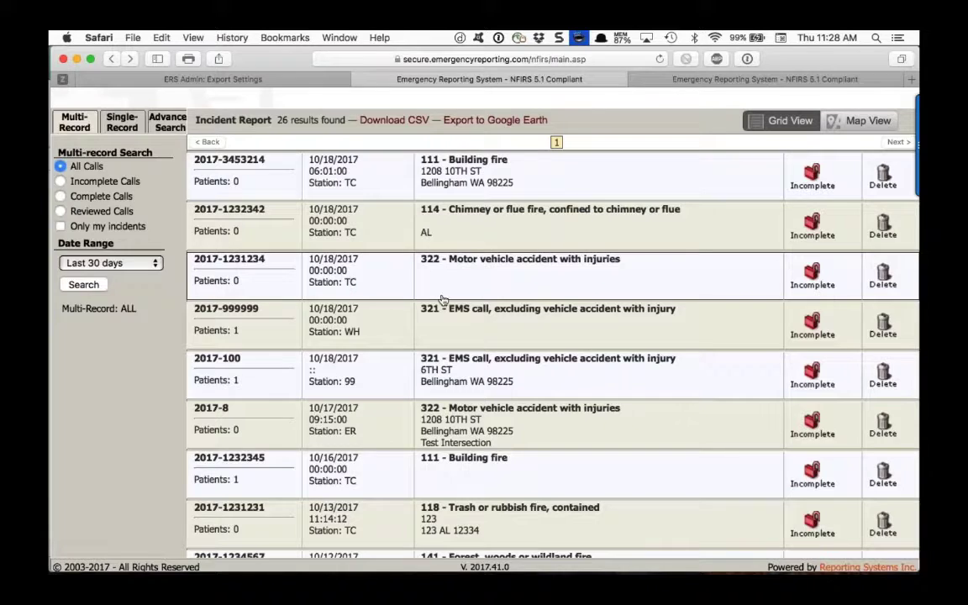
click(400, 319)
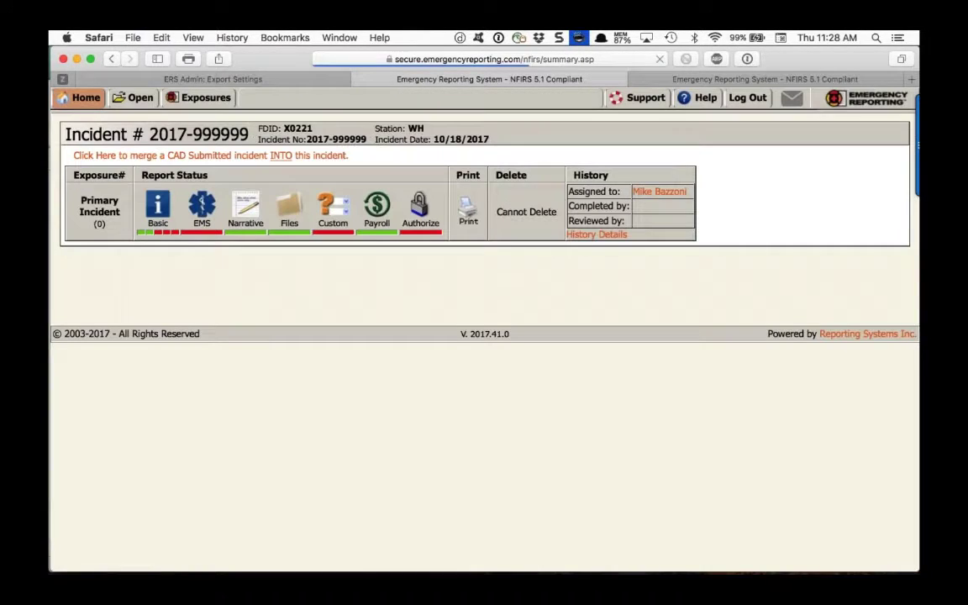
click(202, 206)
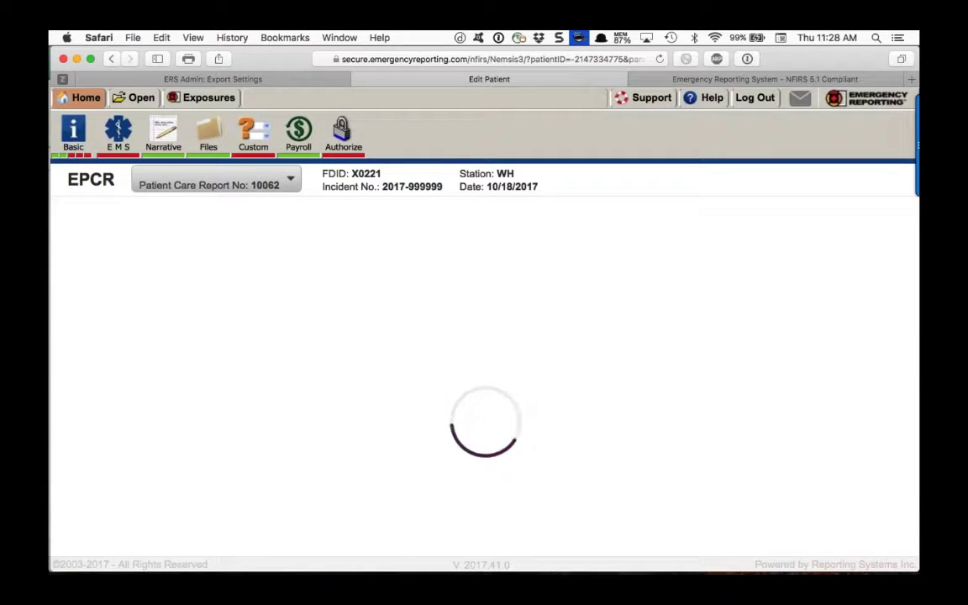
Open the patient report's Files/Signatures section and review its file group and forms to sign
scroll(144, 378, down, 2)
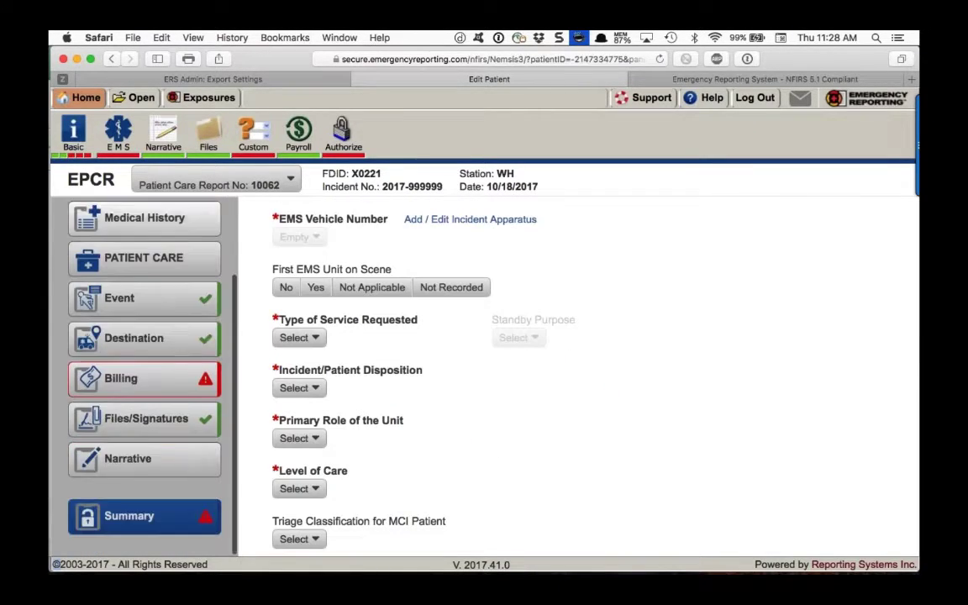
click(144, 420)
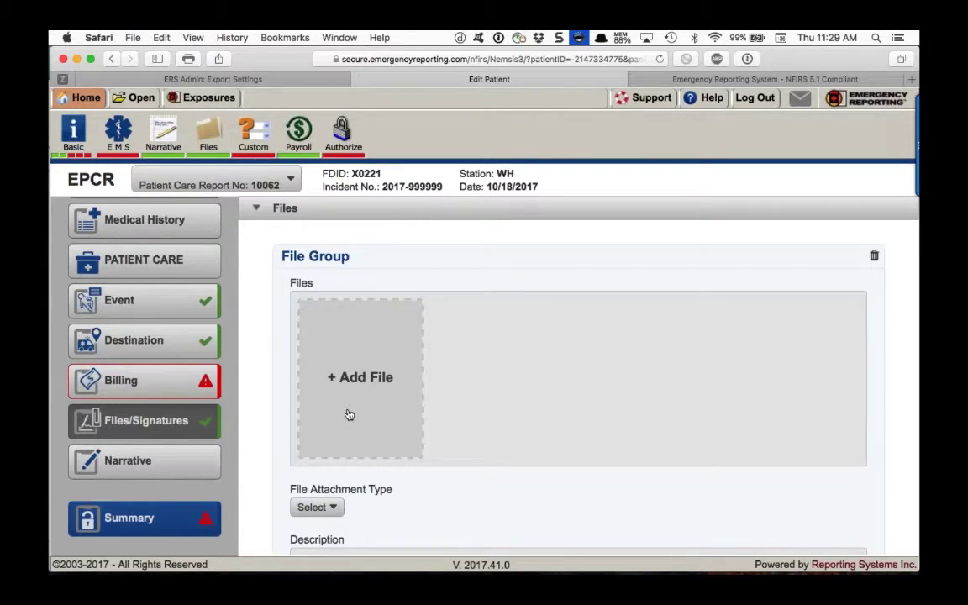
scroll(350, 414, down, 1)
scroll(350, 415, down, 5)
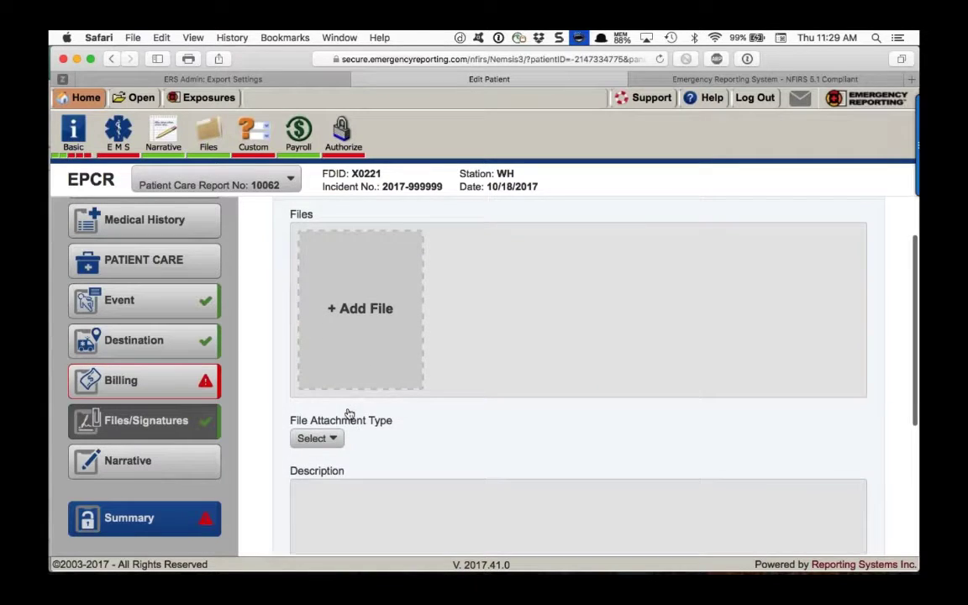
scroll(350, 415, down, 15)
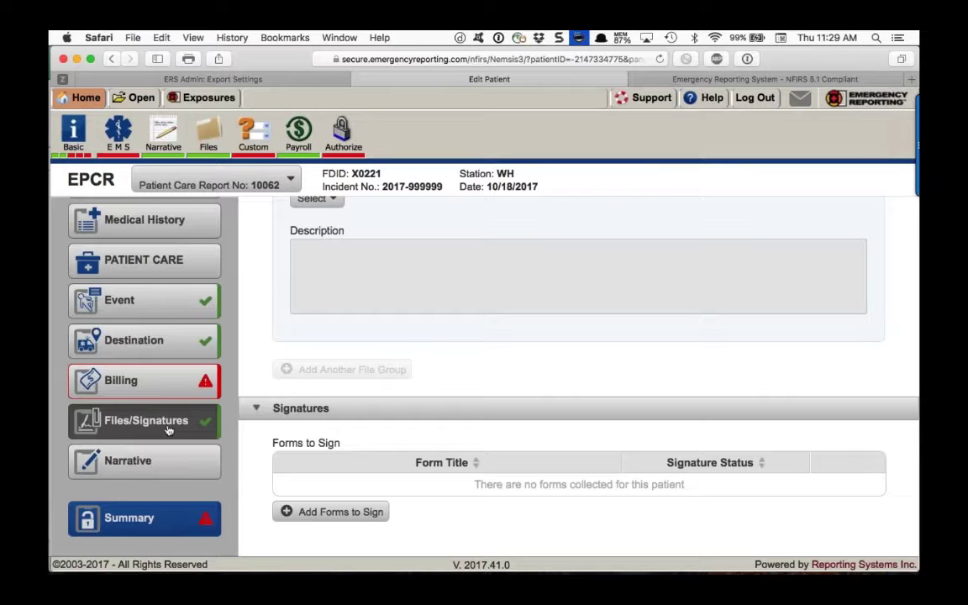
Return to the Export Settings page and exclude the dispositions Assist, Agency; Assist, Public; and Assist, Unit from the medical billing submission
click(179, 79)
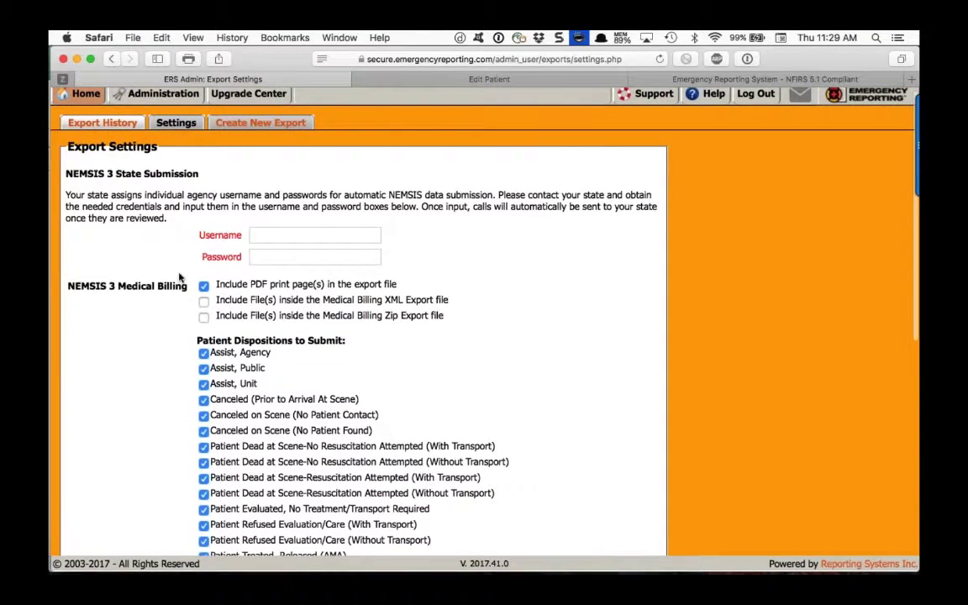
scroll(179, 277, down, 1)
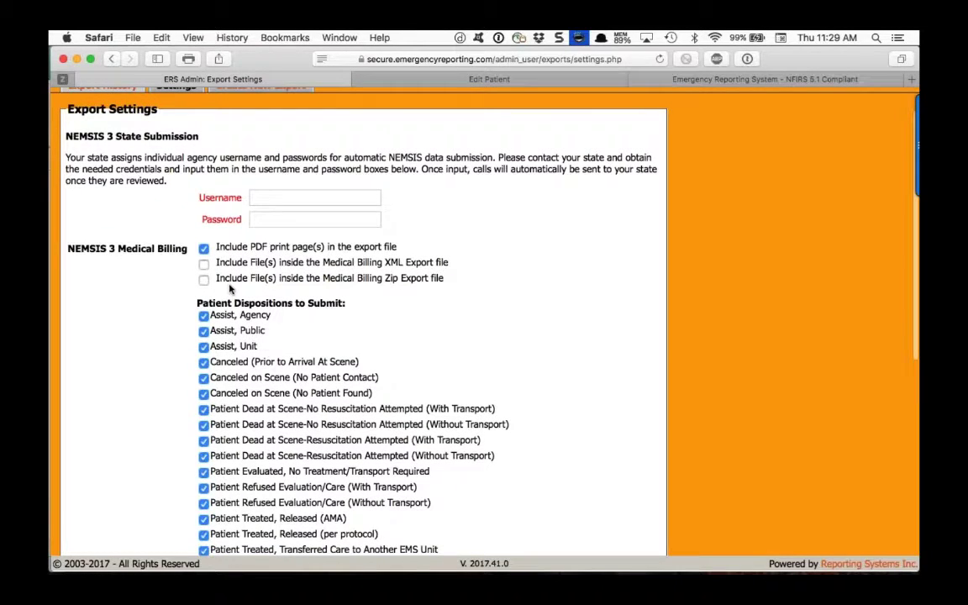
scroll(229, 289, down, 1)
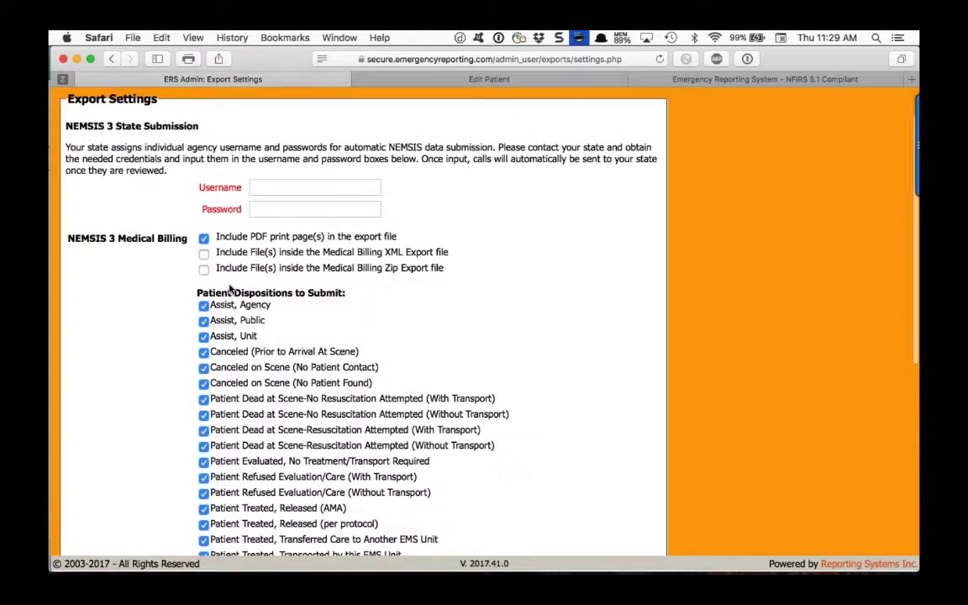
scroll(230, 289, down, 4)
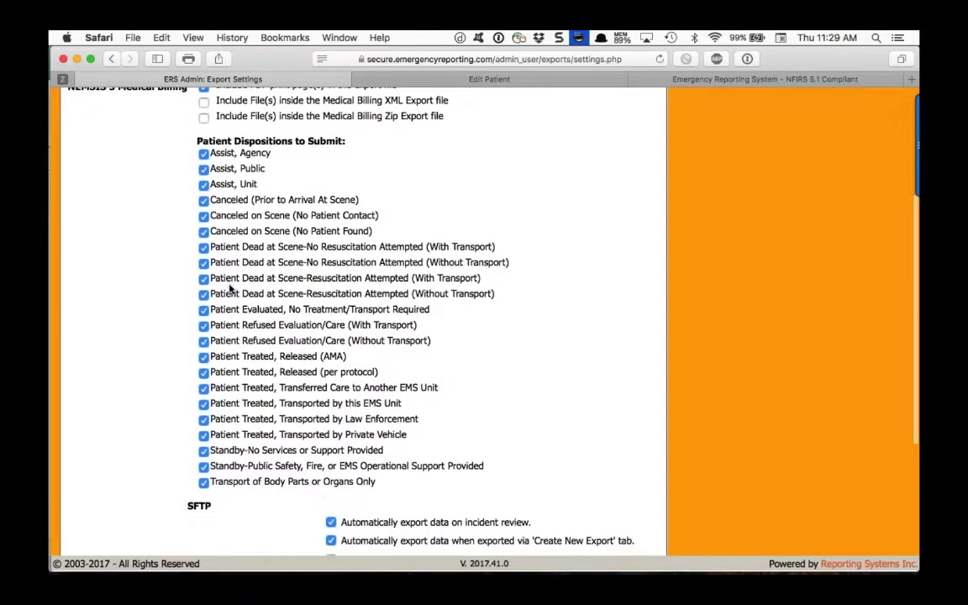
scroll(230, 289, up, 1)
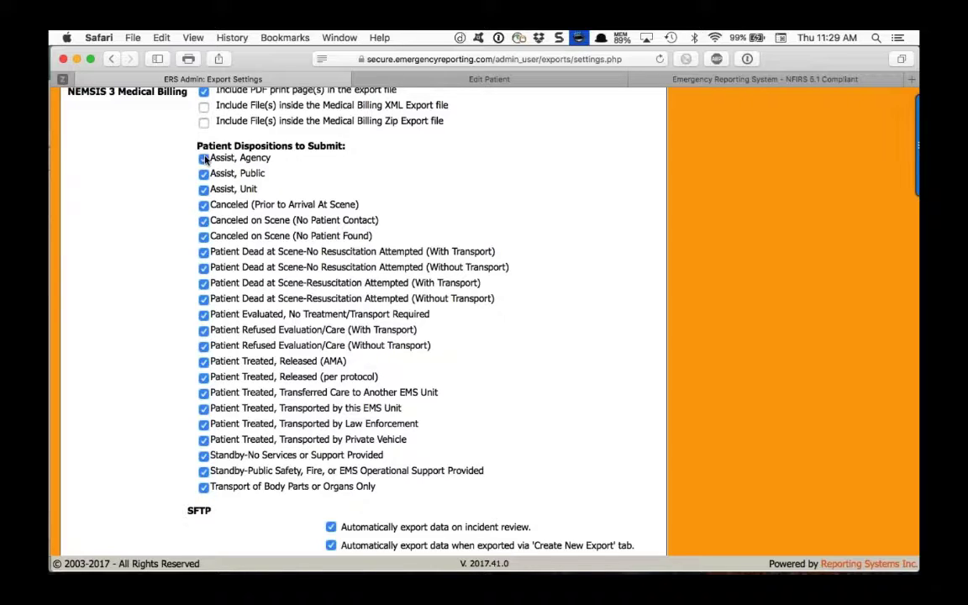
click(203, 159)
click(204, 174)
click(204, 189)
Review the SFTP export settings, test the SFTP connection, and look back over the medical billing options and patient dispositions
scroll(206, 199, down, 1)
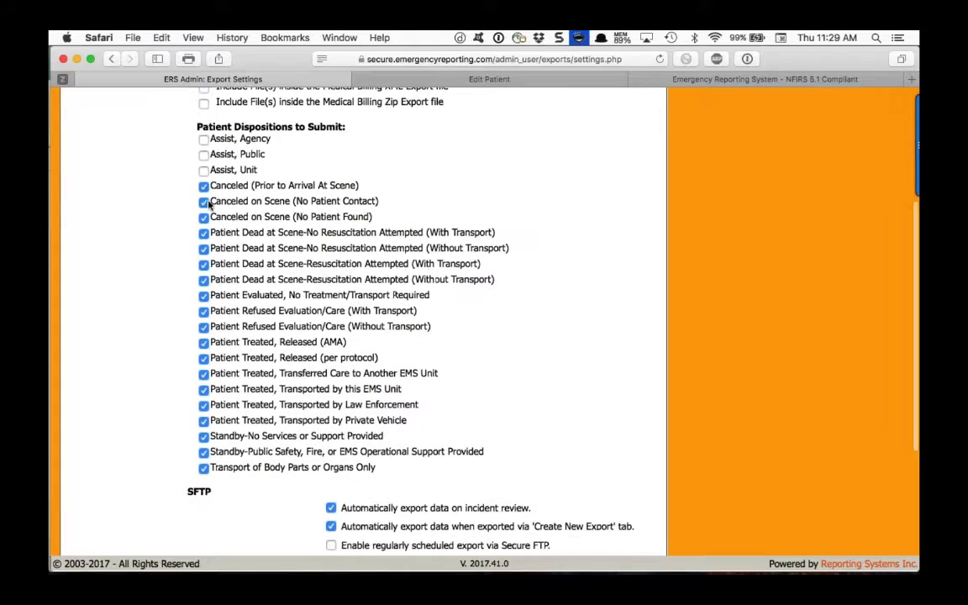
scroll(207, 204, down, 5)
scroll(209, 205, down, 2)
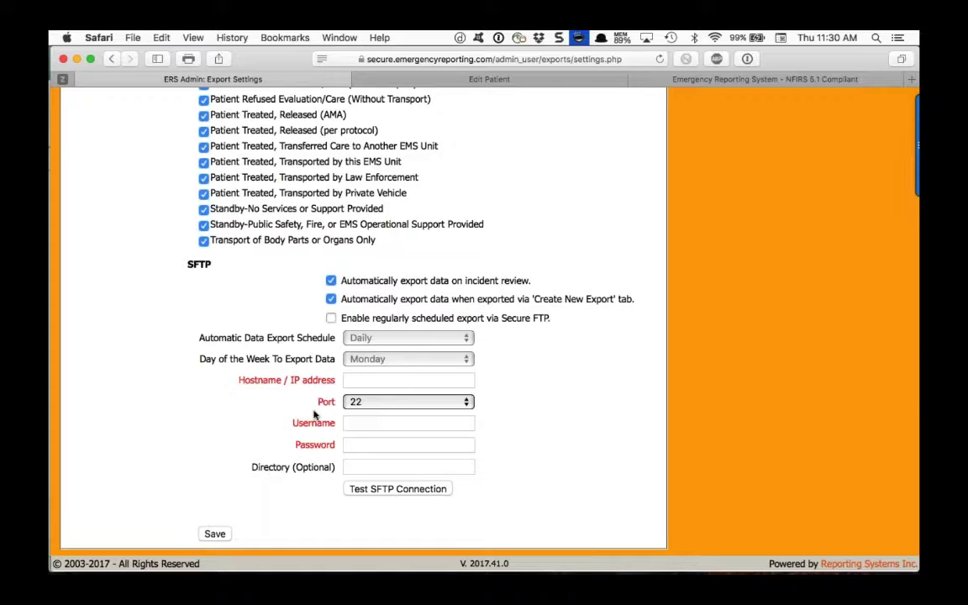
scroll(314, 414, down, 1)
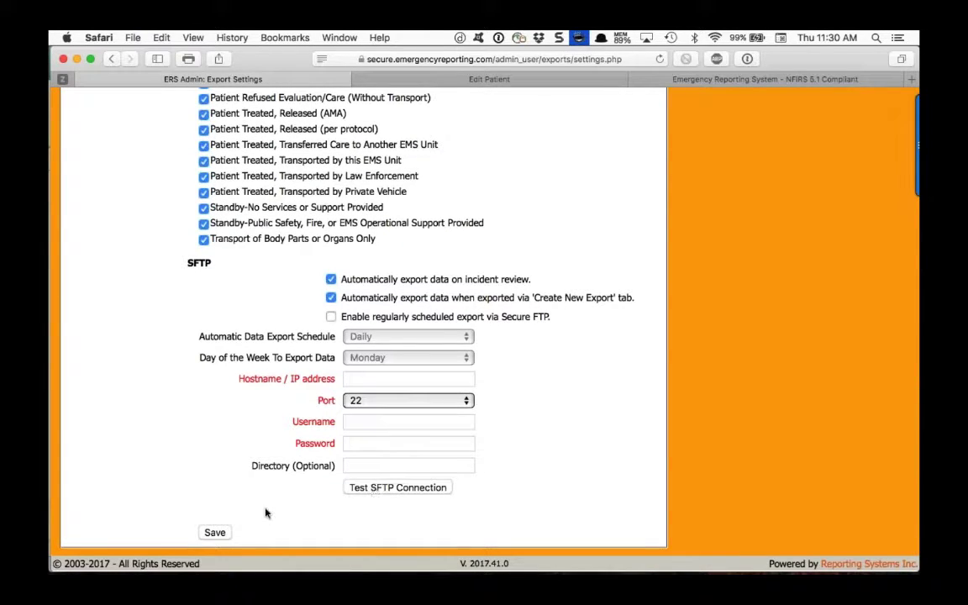
scroll(265, 513, down, 1)
click(398, 487)
scroll(422, 490, down, 1)
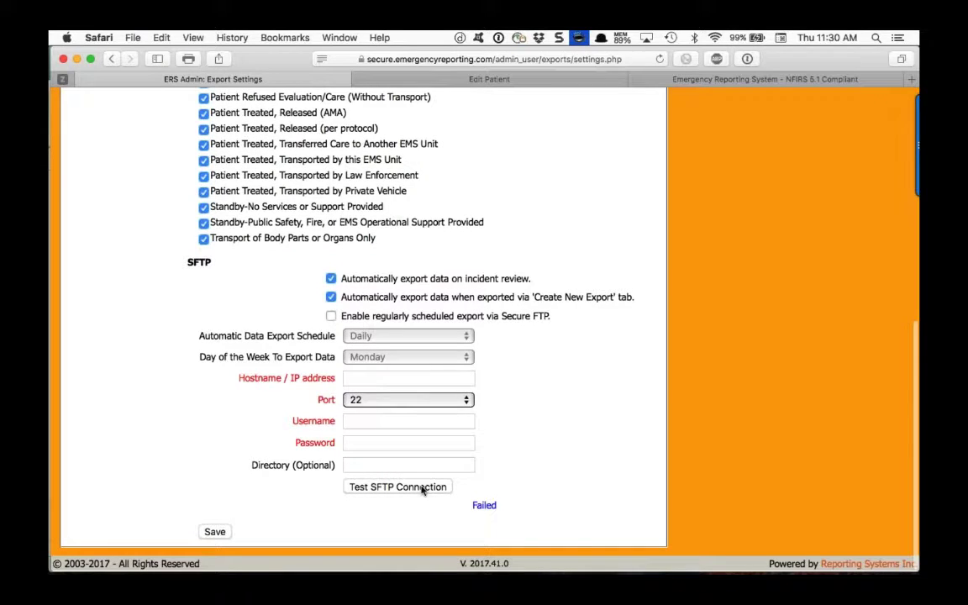
scroll(422, 491, up, 1)
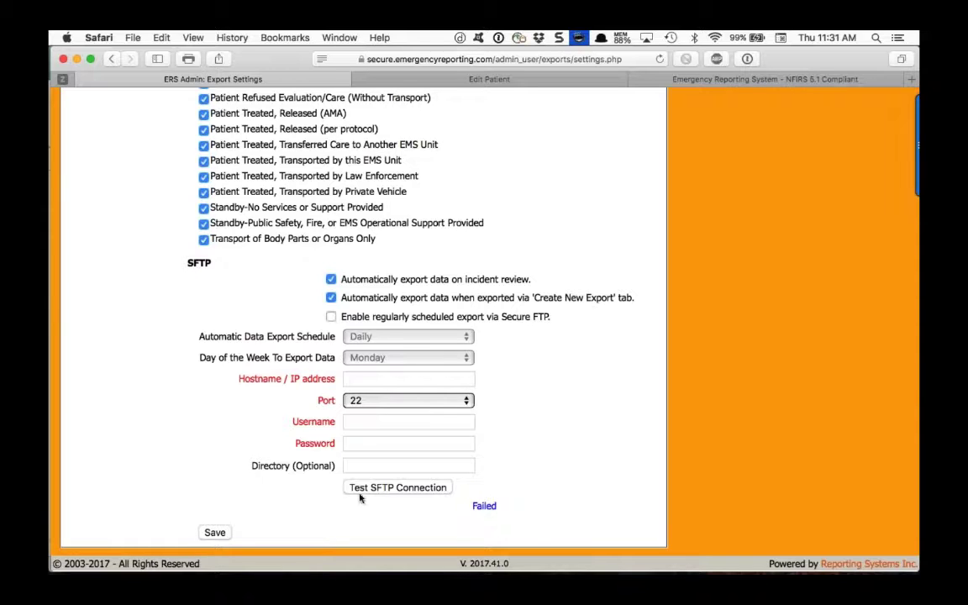
scroll(352, 497, up, 1)
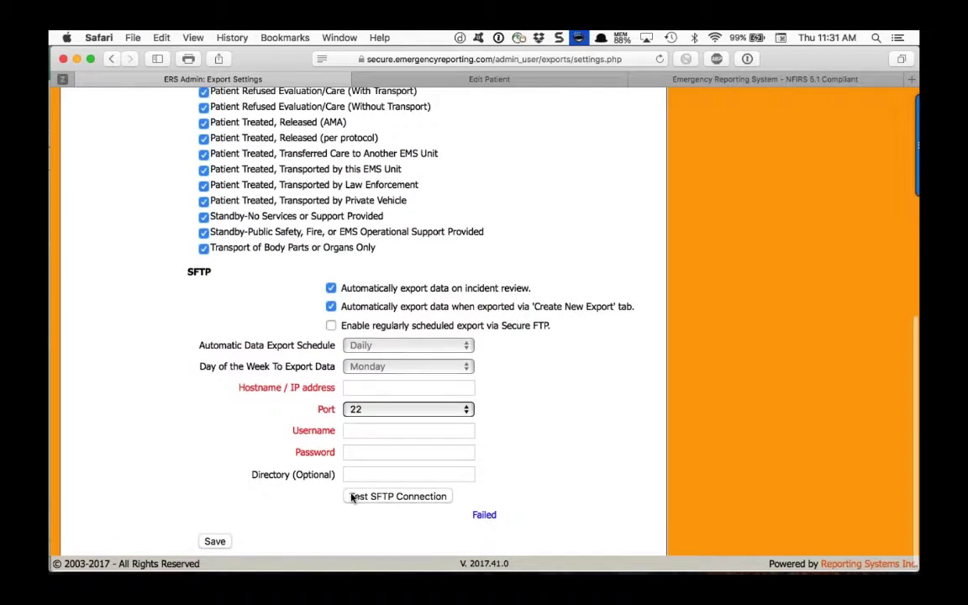
scroll(353, 498, up, 10)
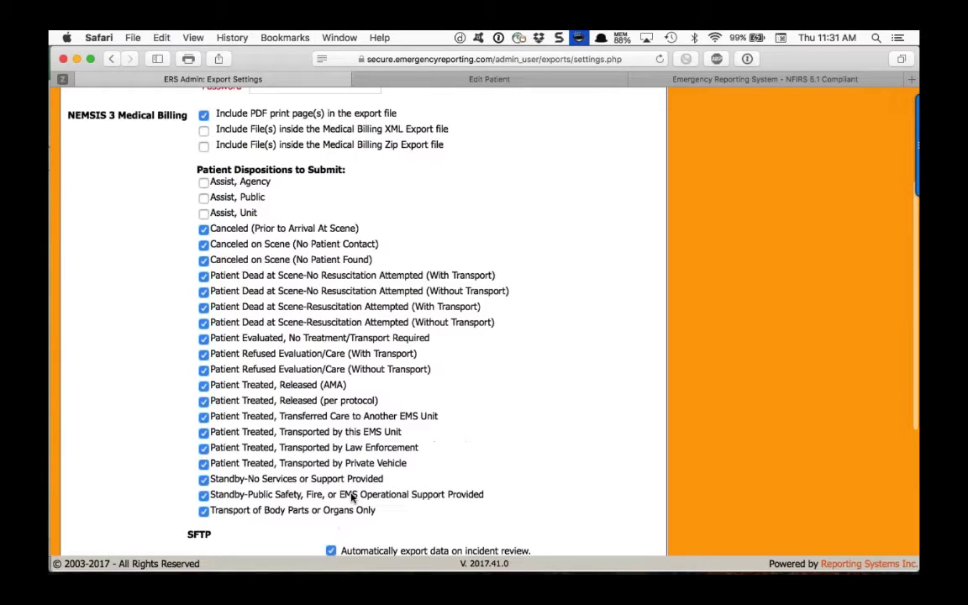
scroll(353, 497, down, 1)
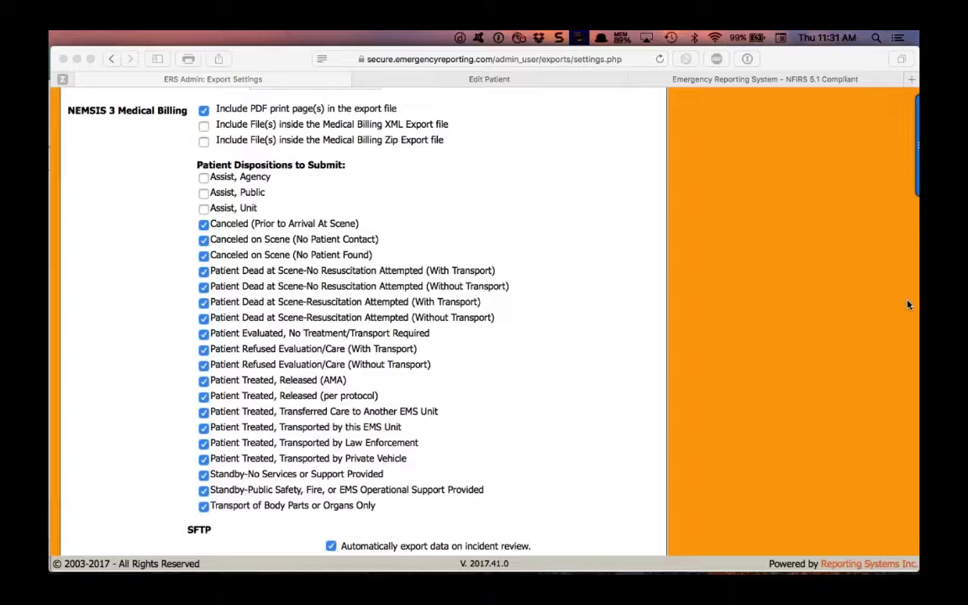
Enable the regularly scheduled export via Secure FTP and set the automatic data export schedule to Weekly
scroll(542, 374, up, 1)
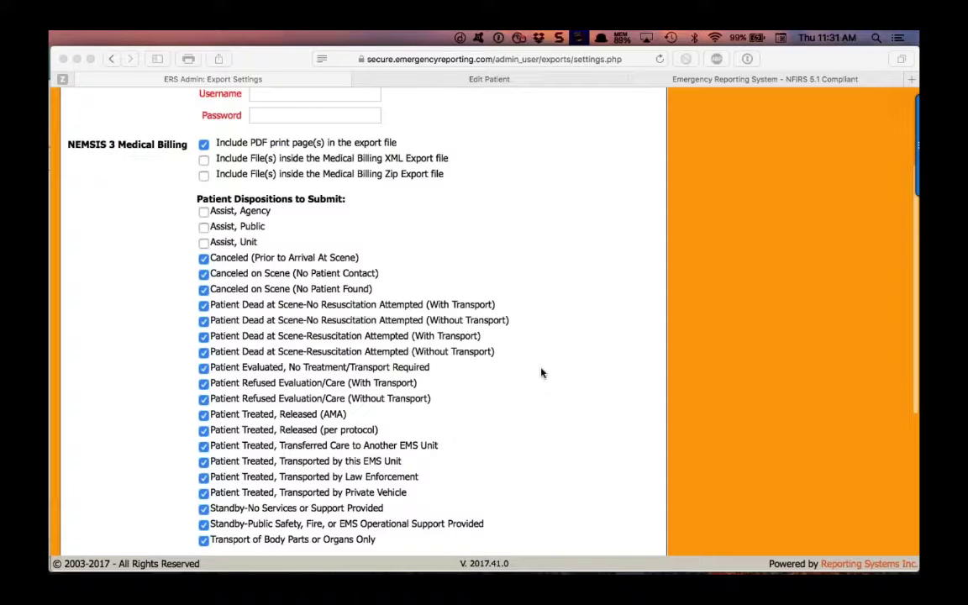
scroll(542, 372, up, 3)
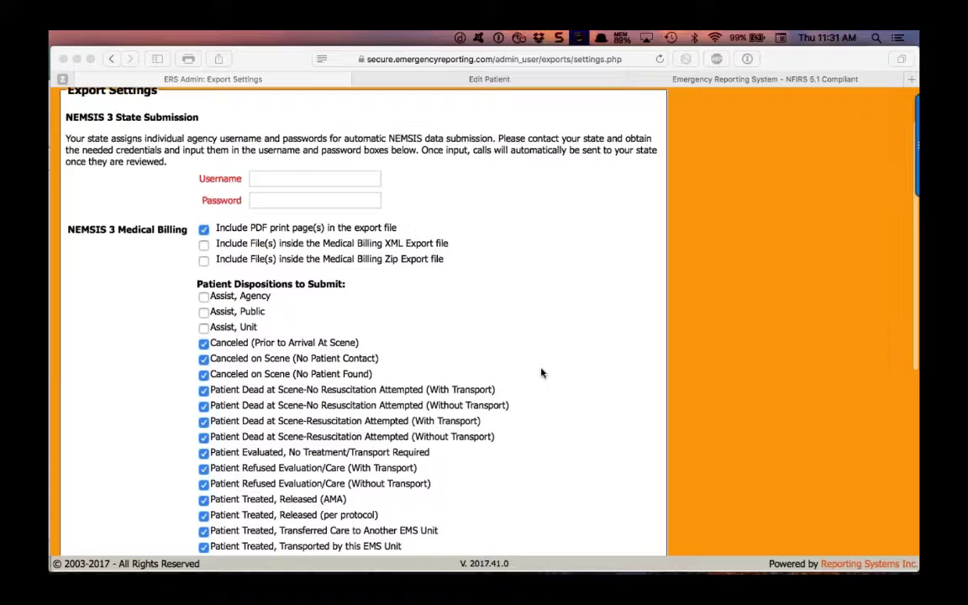
scroll(542, 373, up, 2)
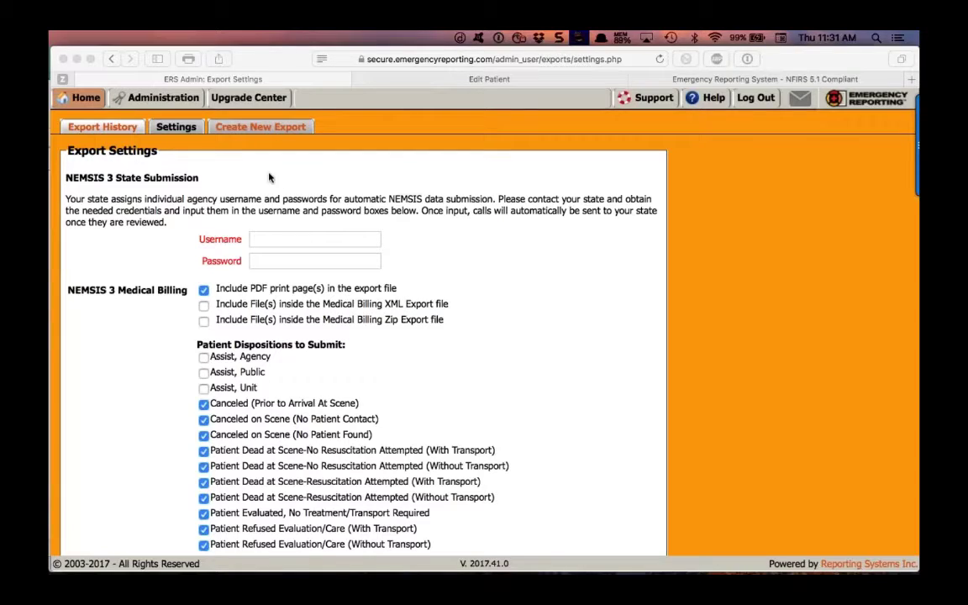
scroll(270, 321, down, 10)
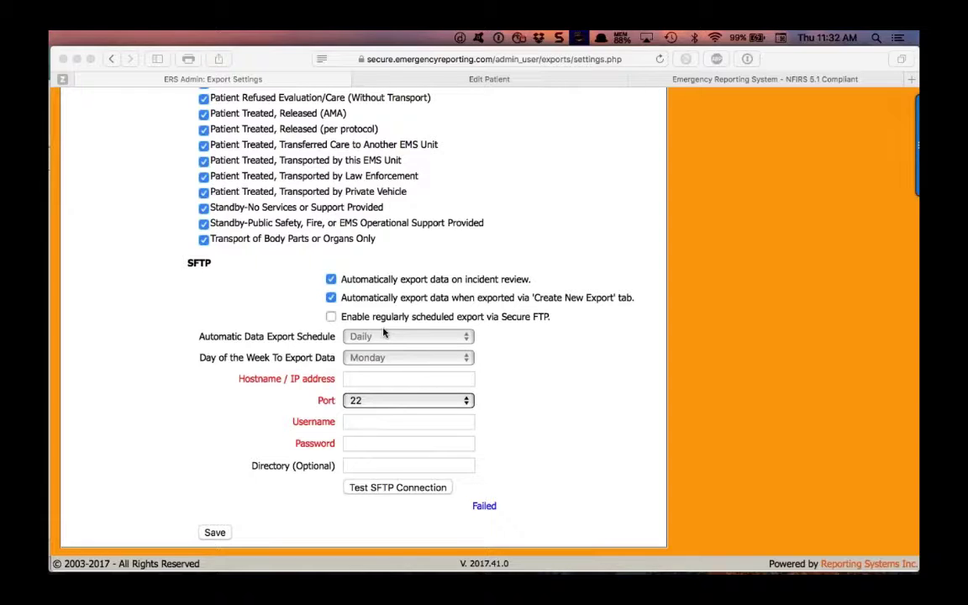
click(333, 317)
click(331, 318)
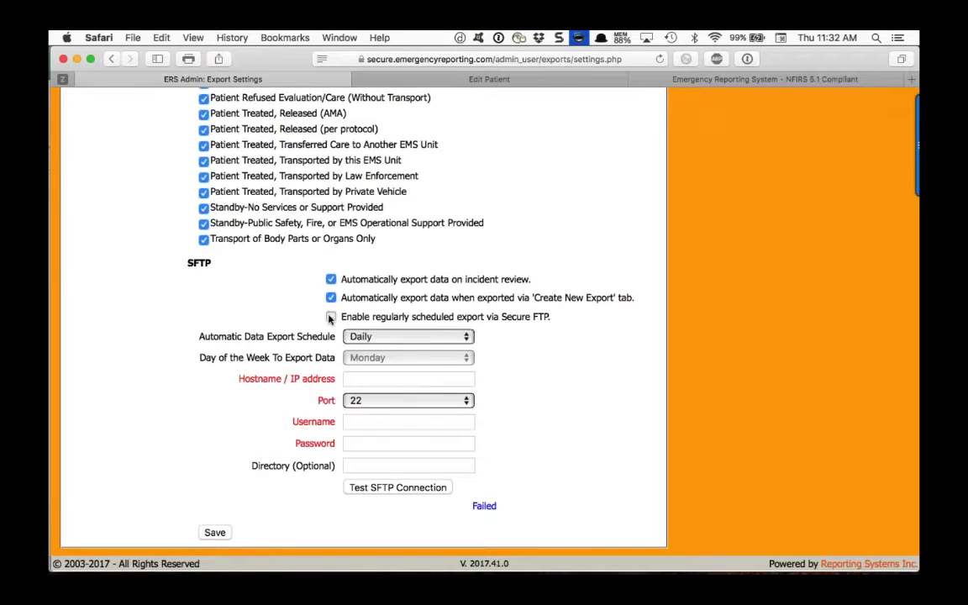
click(380, 337)
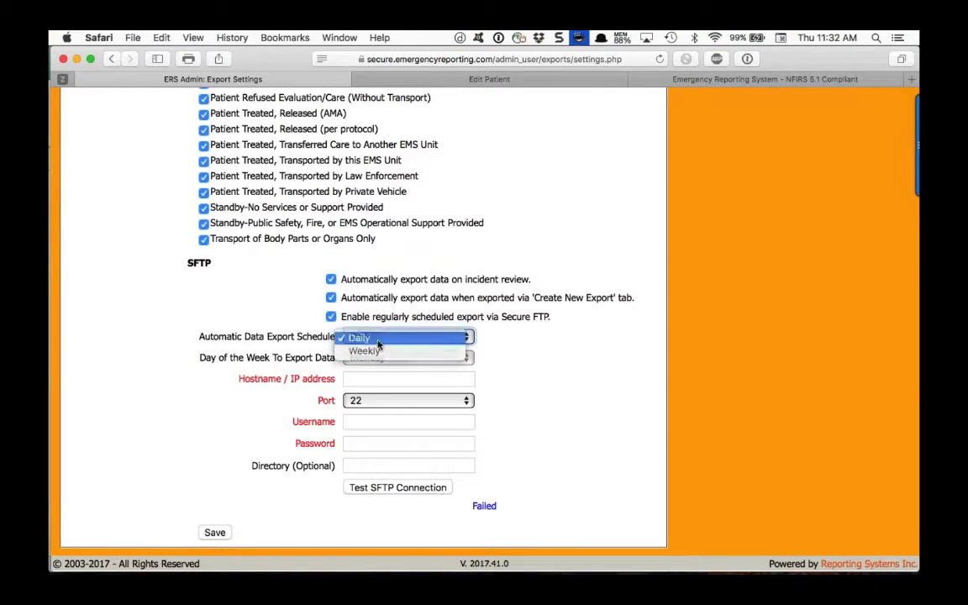
click(378, 360)
click(388, 337)
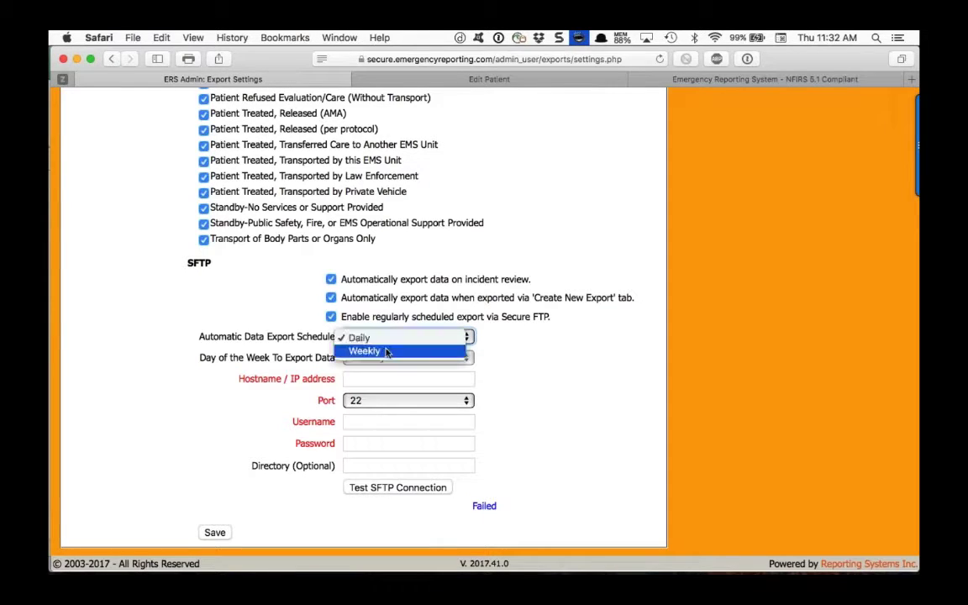
click(386, 352)
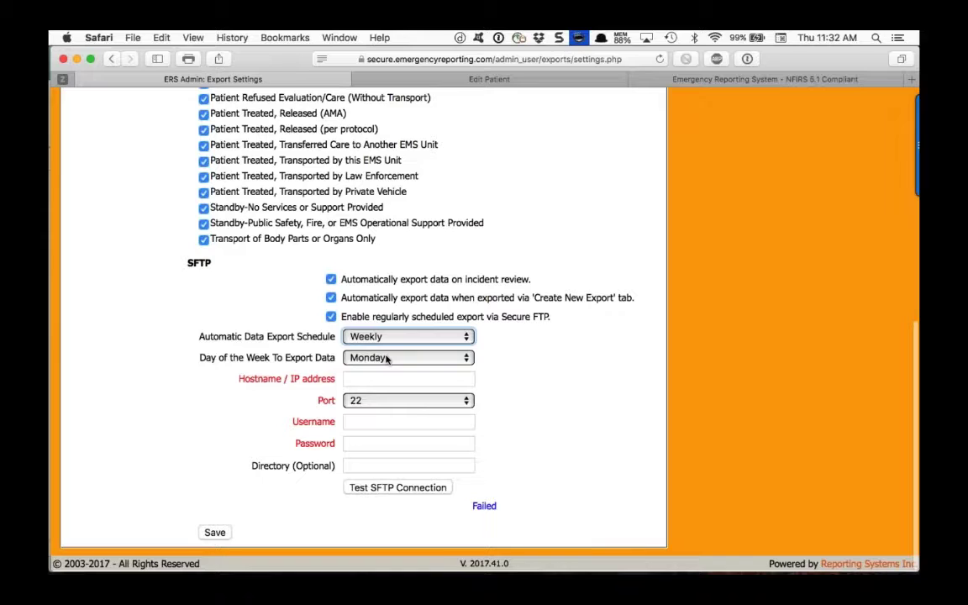
Start a new export and load the NEMSIS 3 Medical Billing export options for FDID X0221
scroll(387, 359, up, 1)
scroll(386, 359, up, 10)
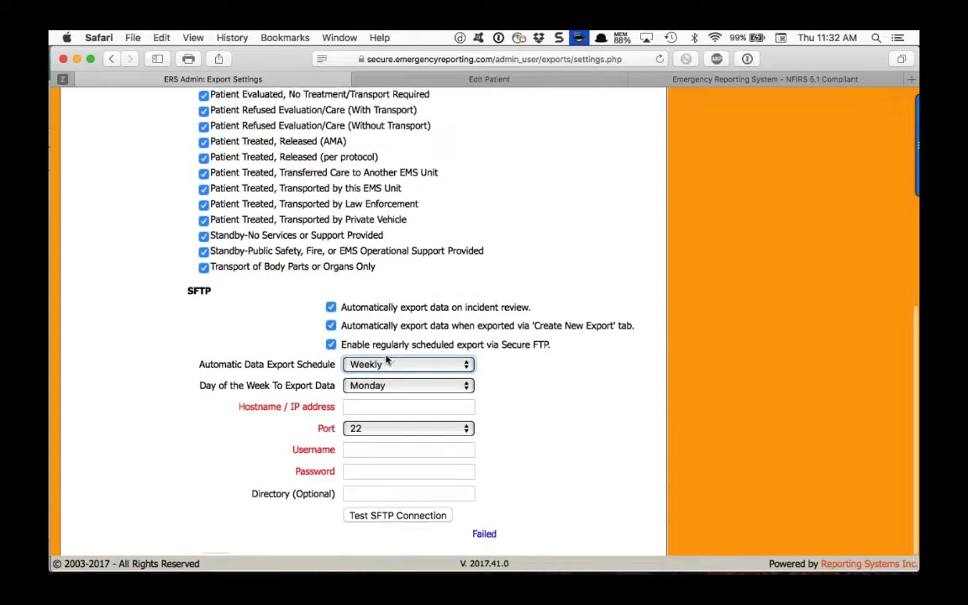
scroll(387, 359, up, 5)
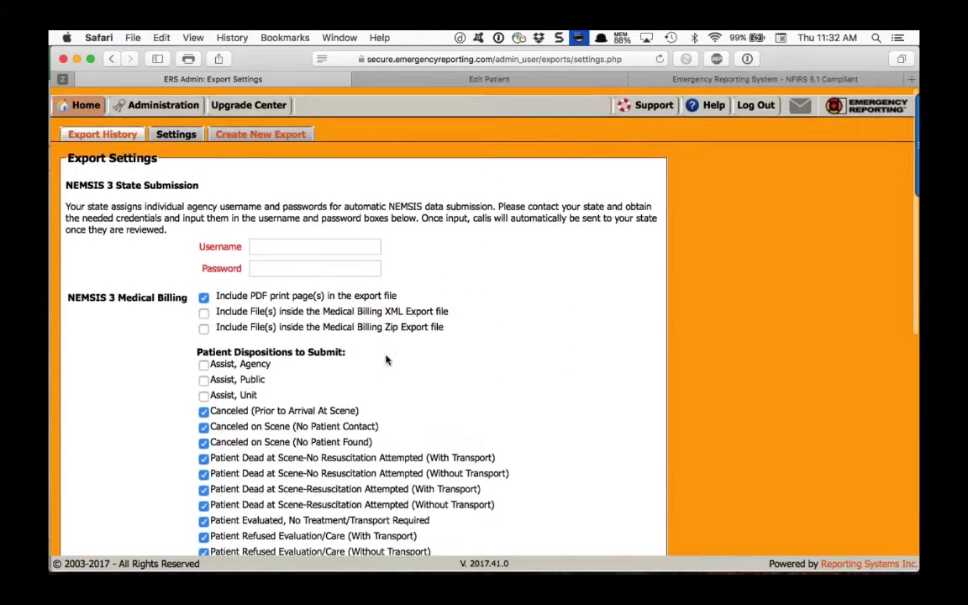
click(261, 126)
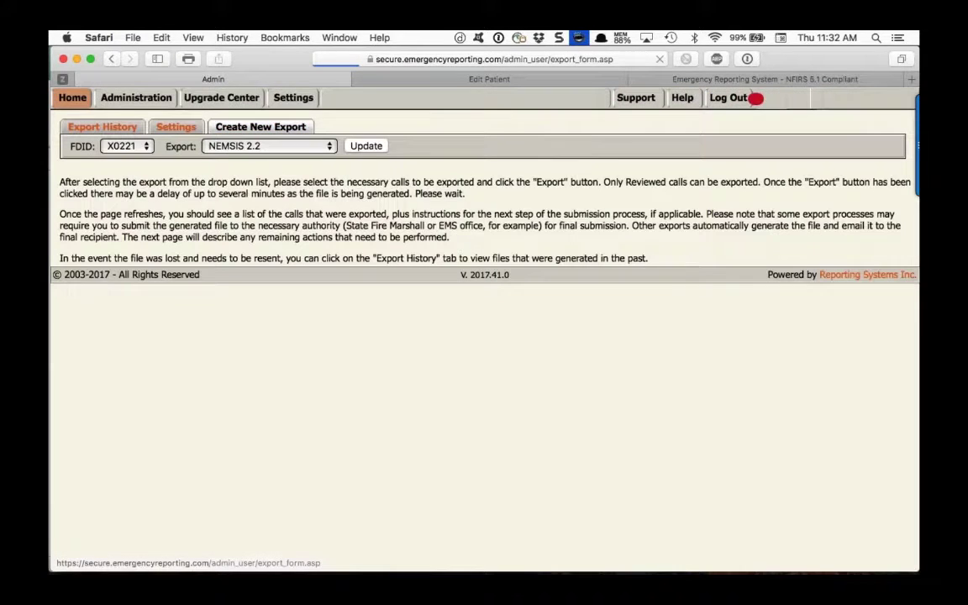
click(286, 148)
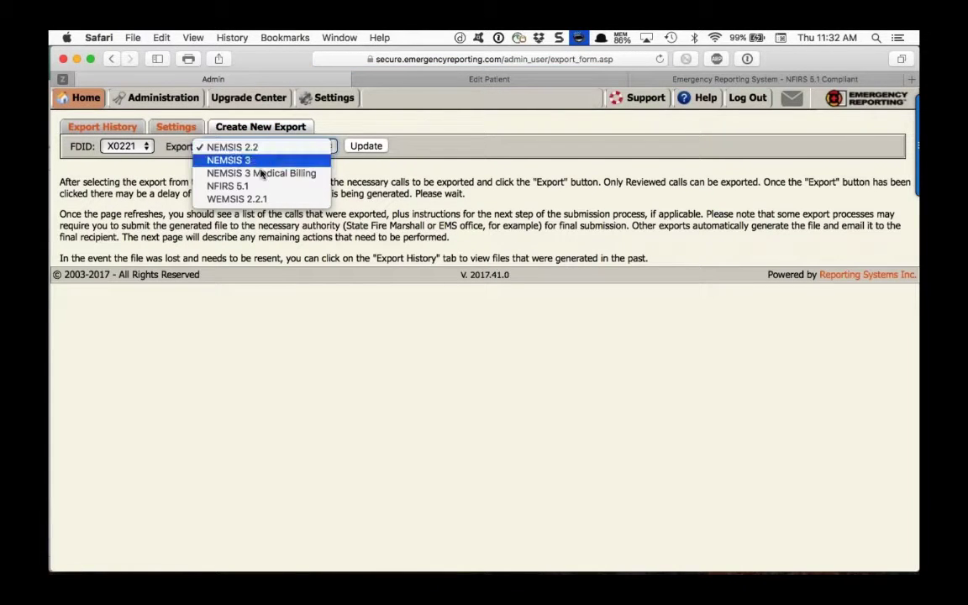
click(262, 173)
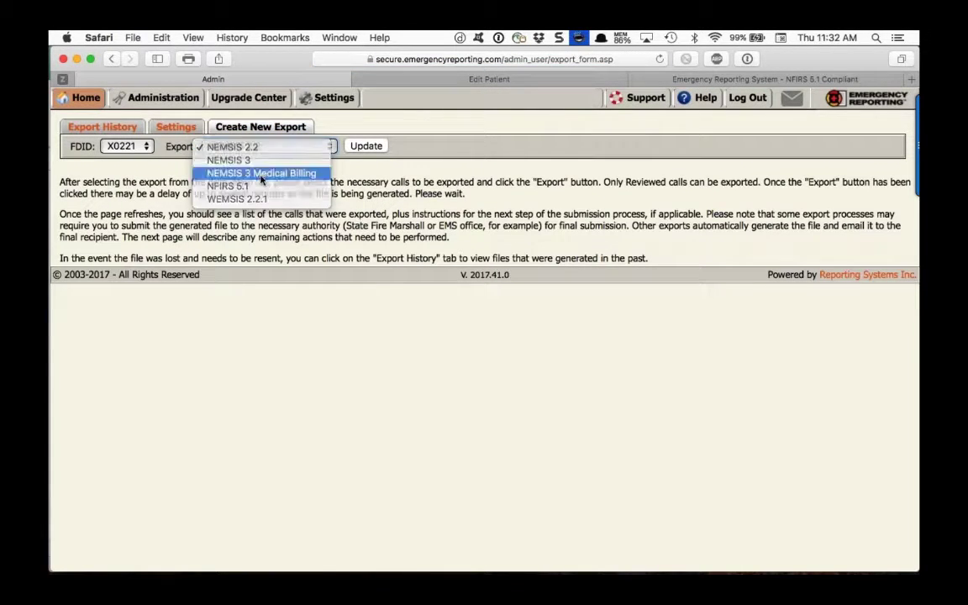
click(365, 146)
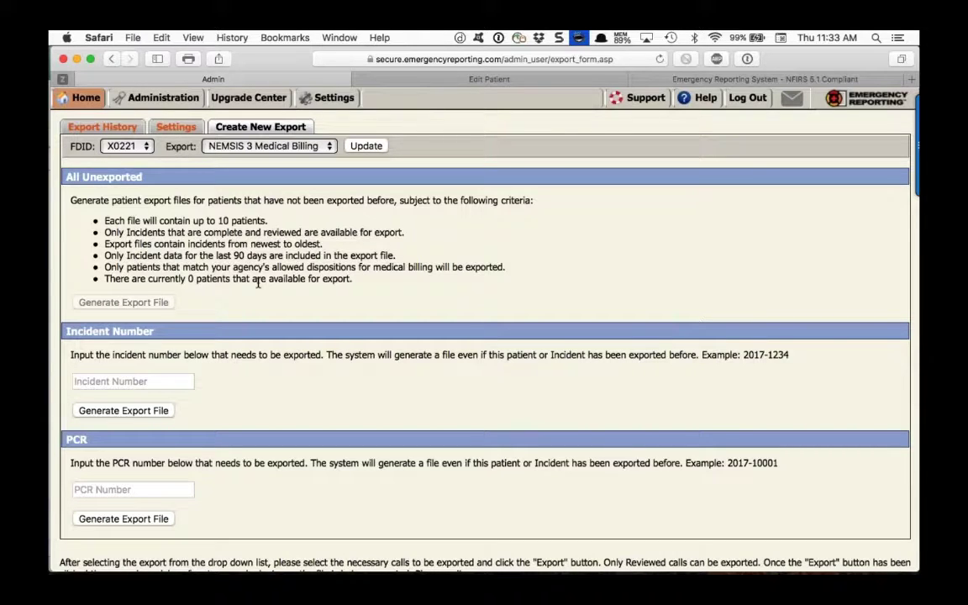
Review the medical billing export options for all unexported patients, by incident number and by PCR number
scroll(259, 283, down, 3)
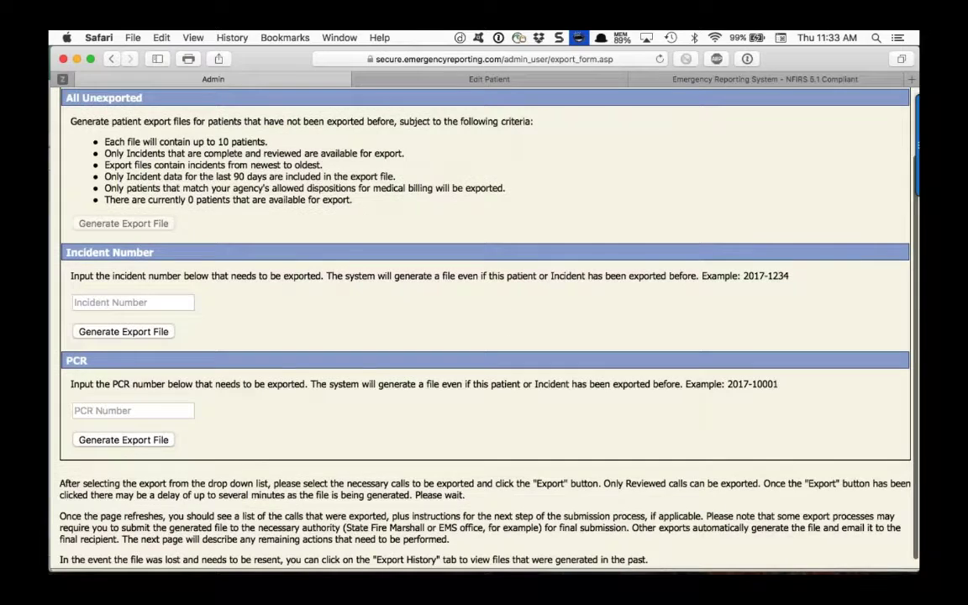
click(100, 304)
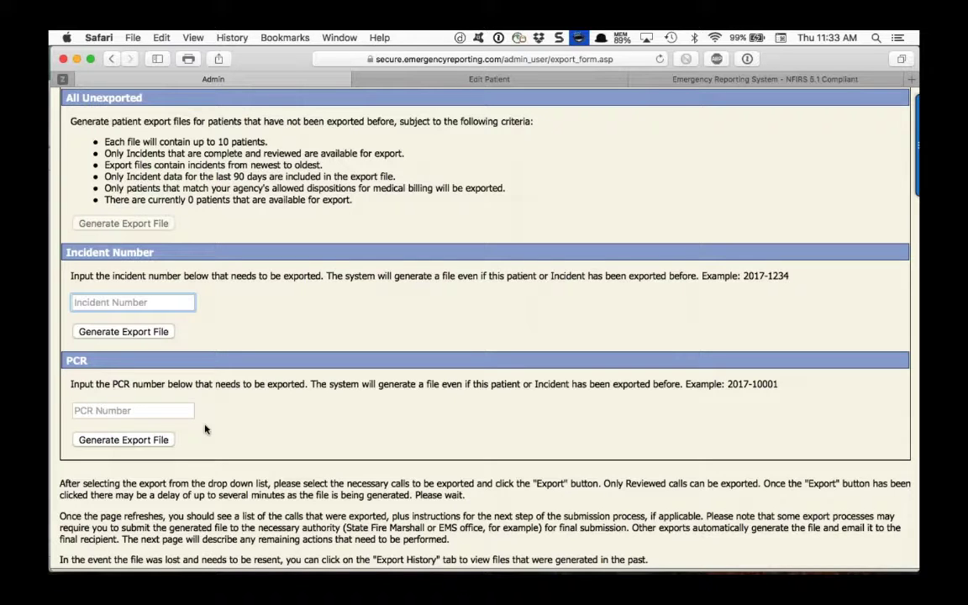
scroll(206, 429, down, 1)
scroll(206, 430, down, 1)
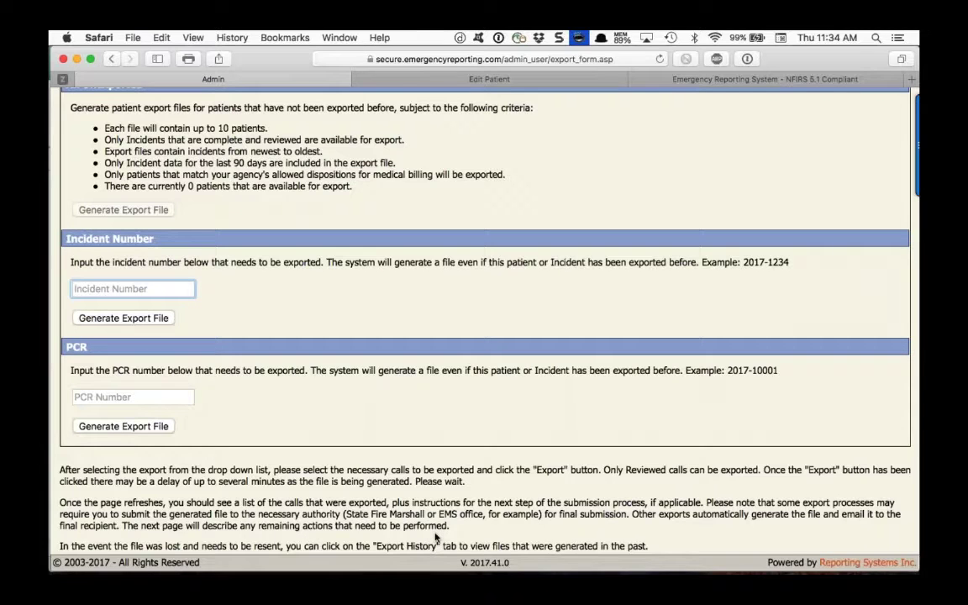
scroll(436, 536, down, 1)
scroll(627, 557, up, 1)
scroll(628, 557, up, 5)
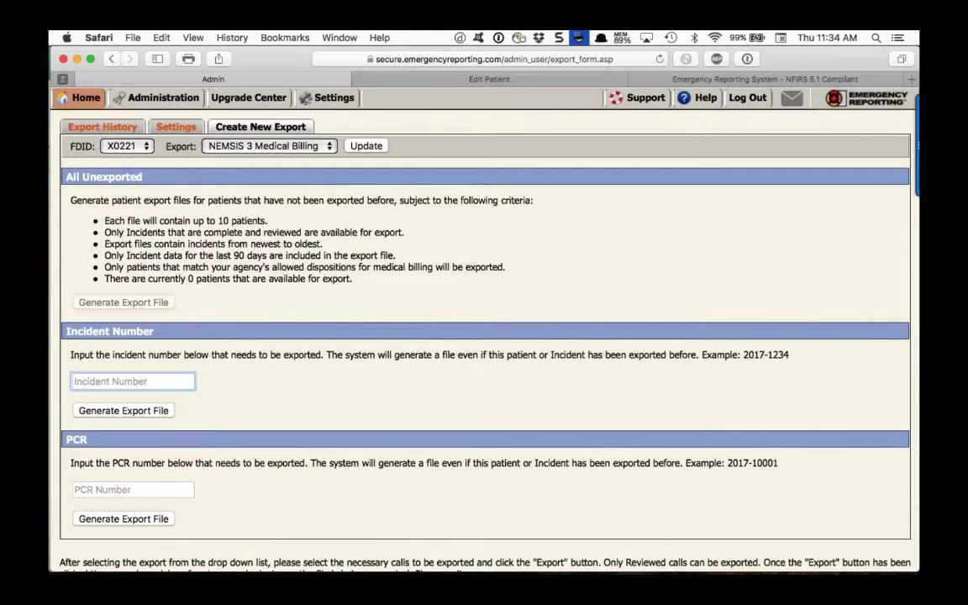
click(110, 128)
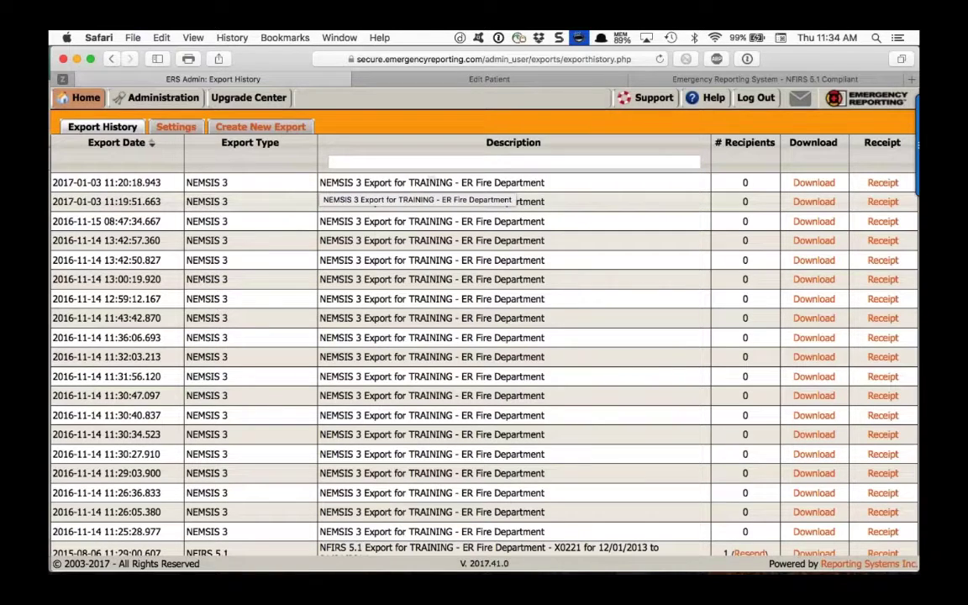
click(883, 182)
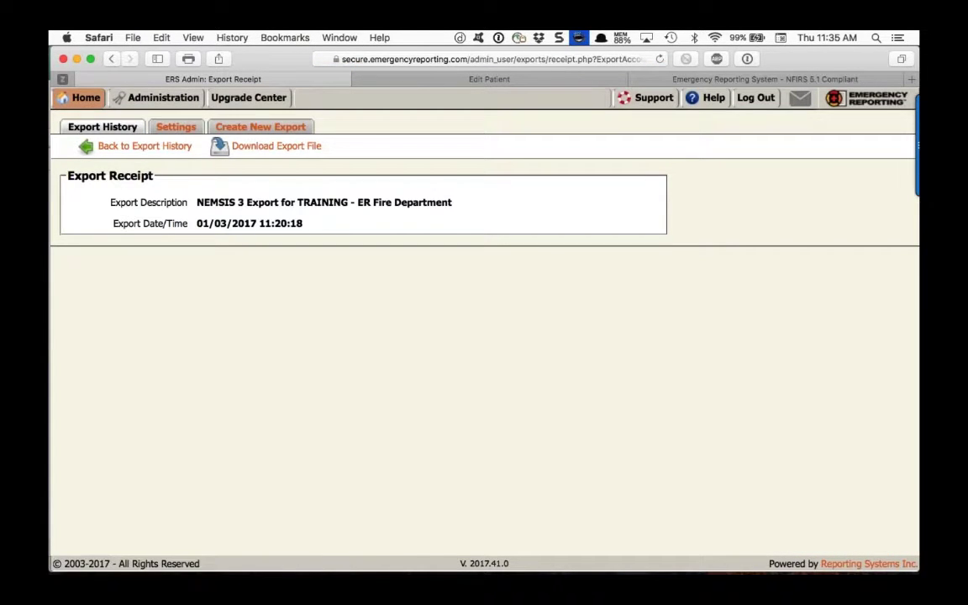
click(111, 59)
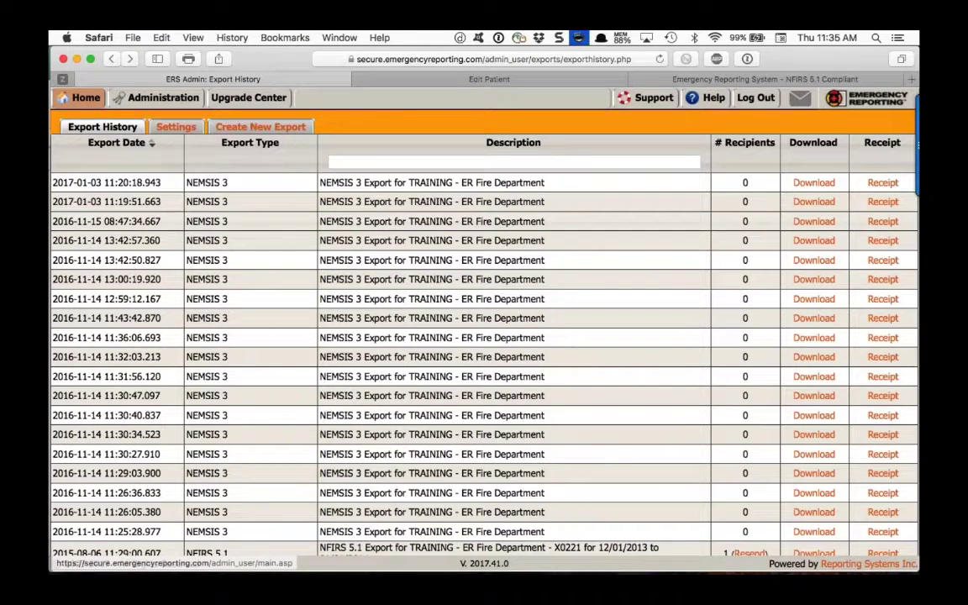
scroll(252, 249, down, 5)
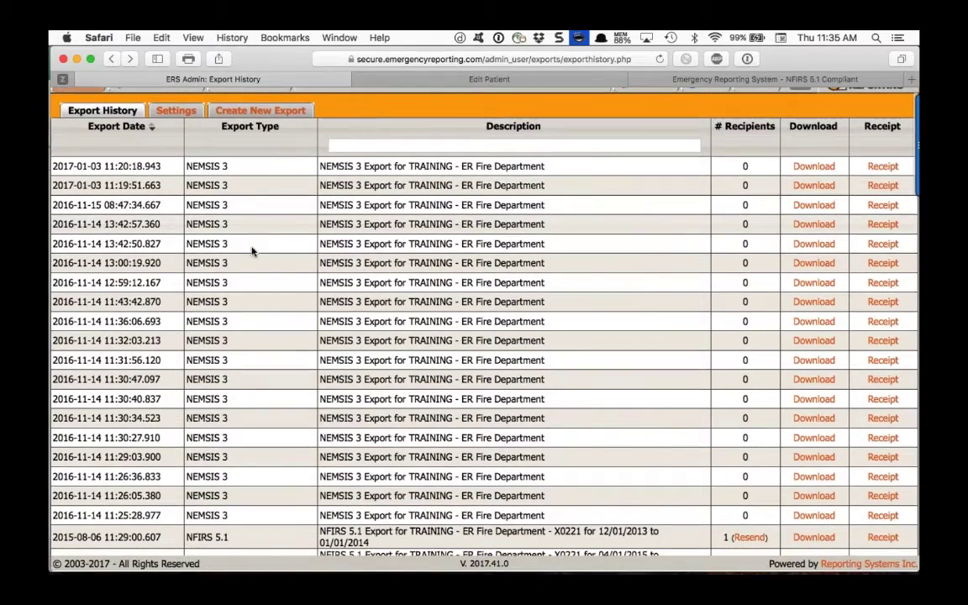
scroll(254, 255, up, 5)
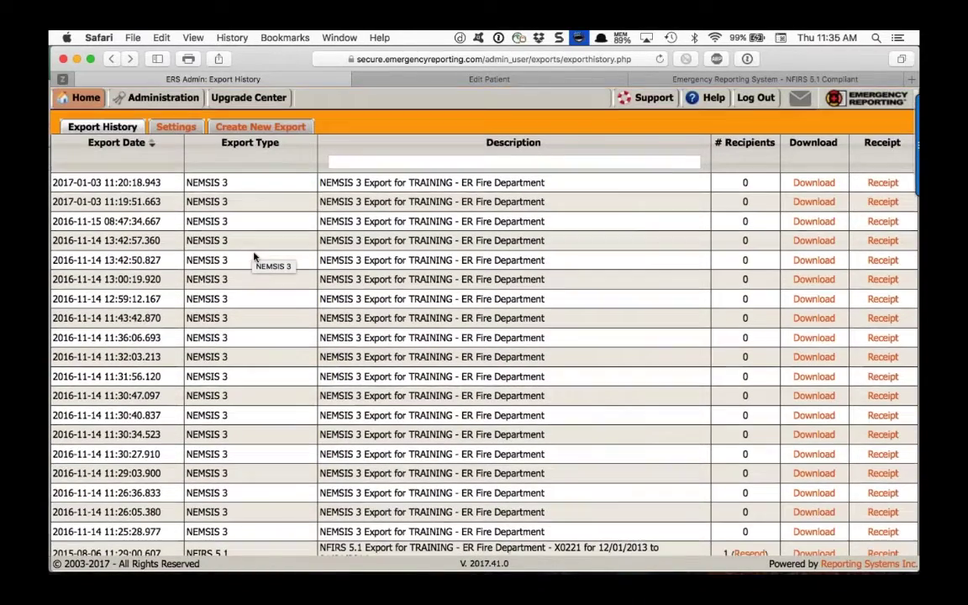
scroll(257, 258, down, 5)
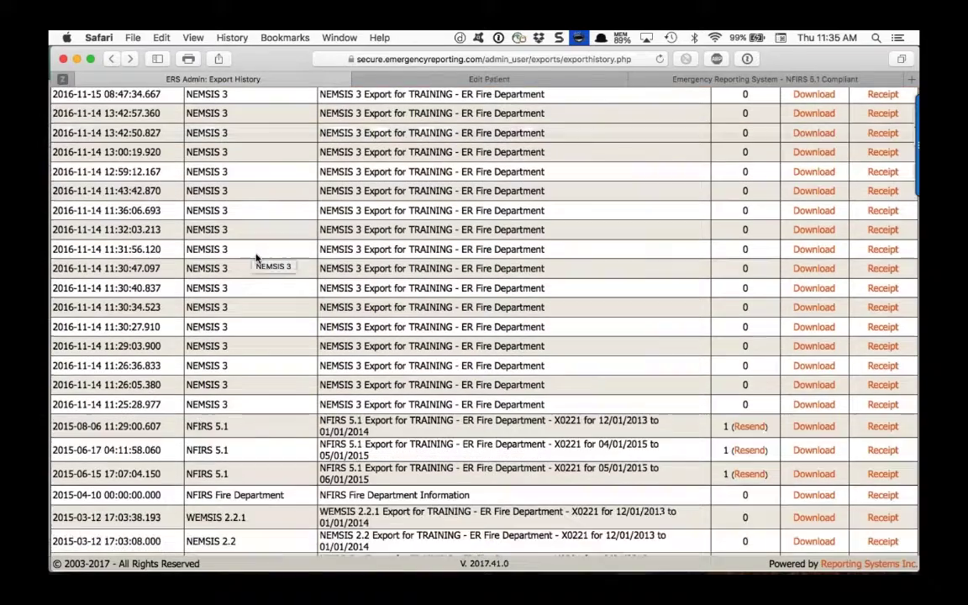
scroll(255, 260, up, 5)
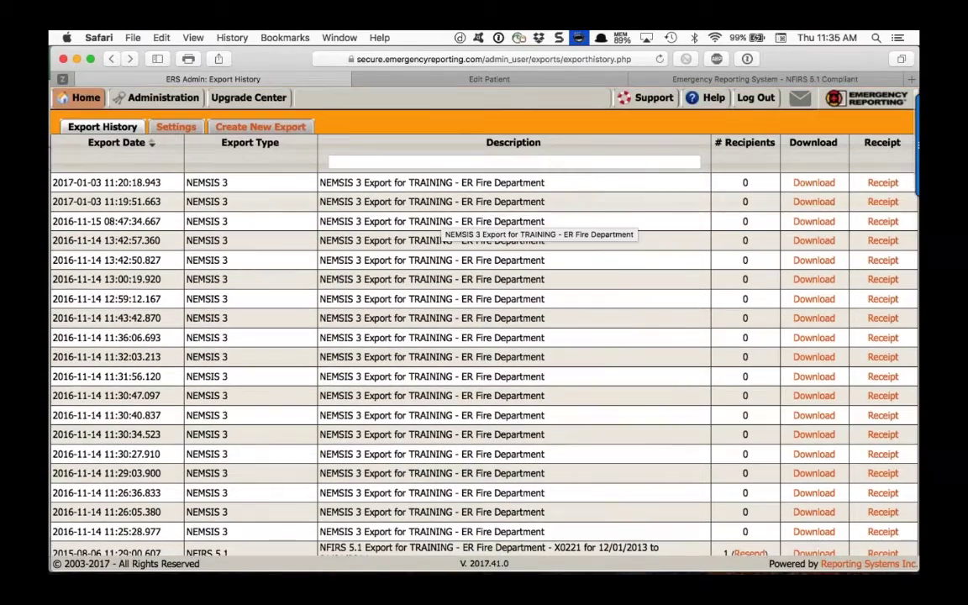
click(879, 183)
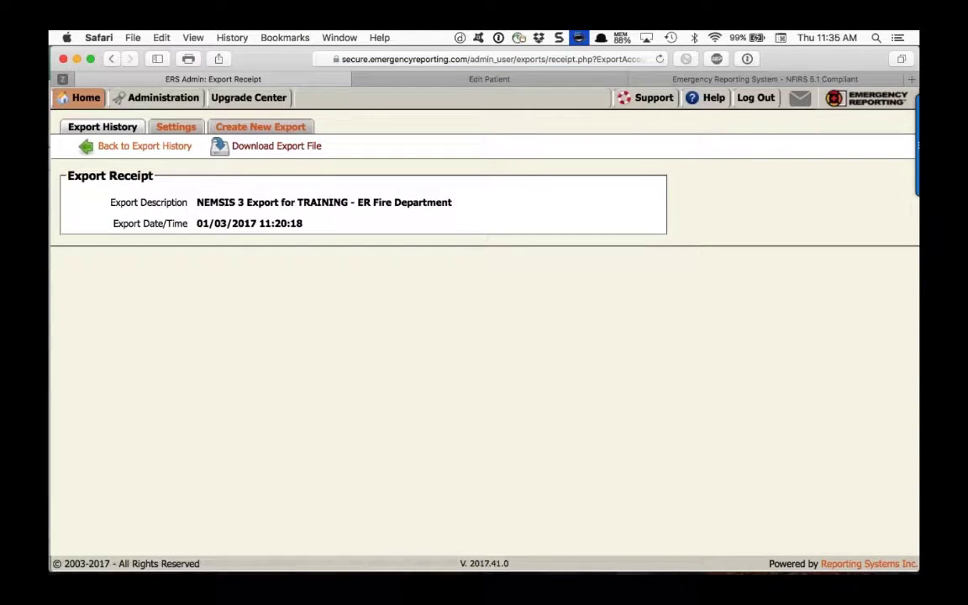
click(237, 143)
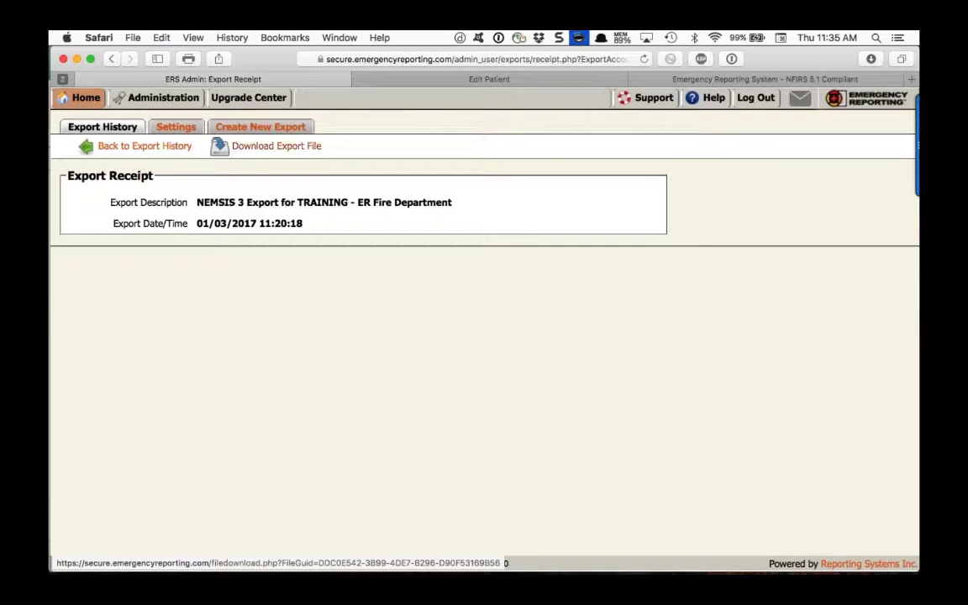
mouse_move(816, 551)
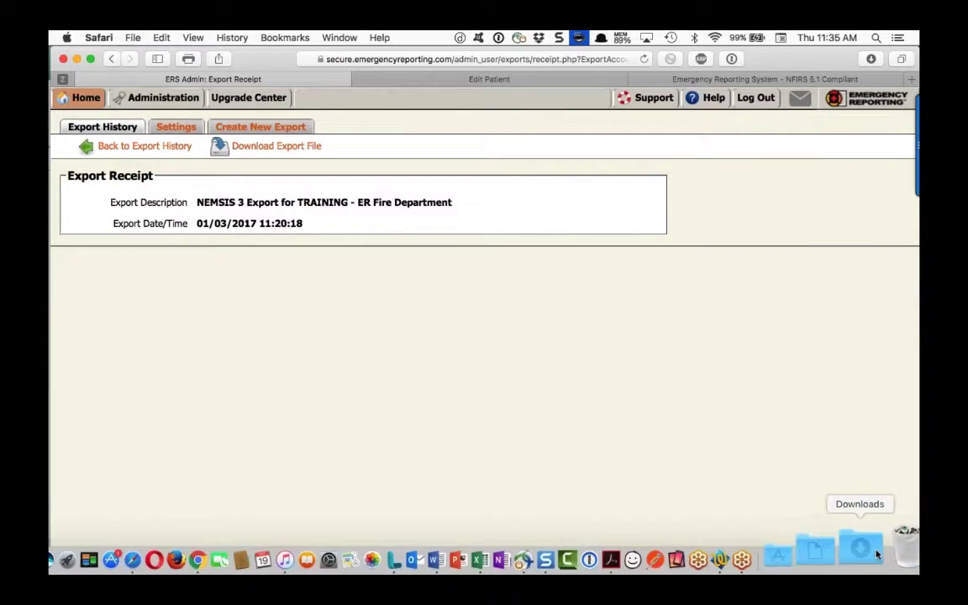
click(874, 553)
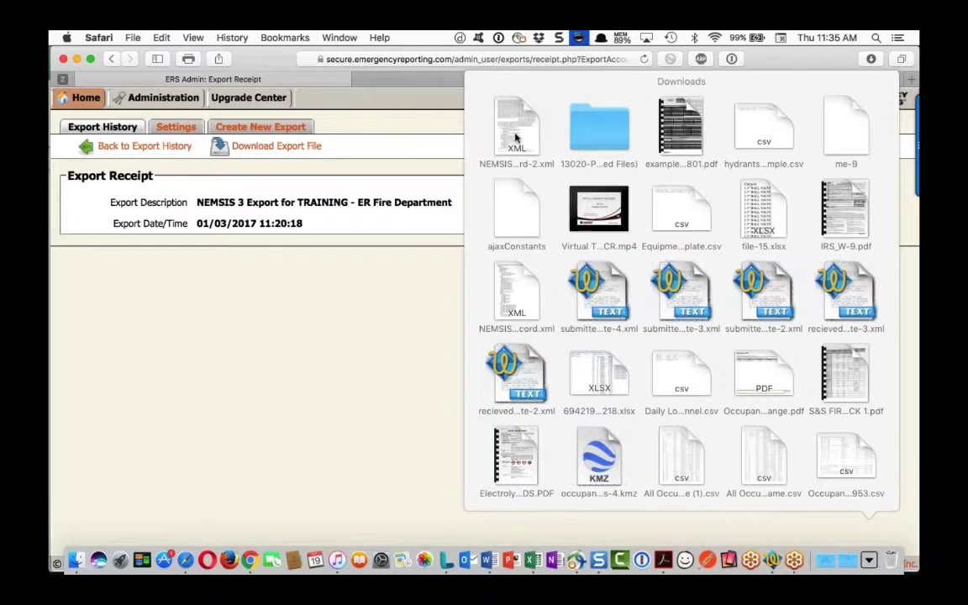
click(516, 138)
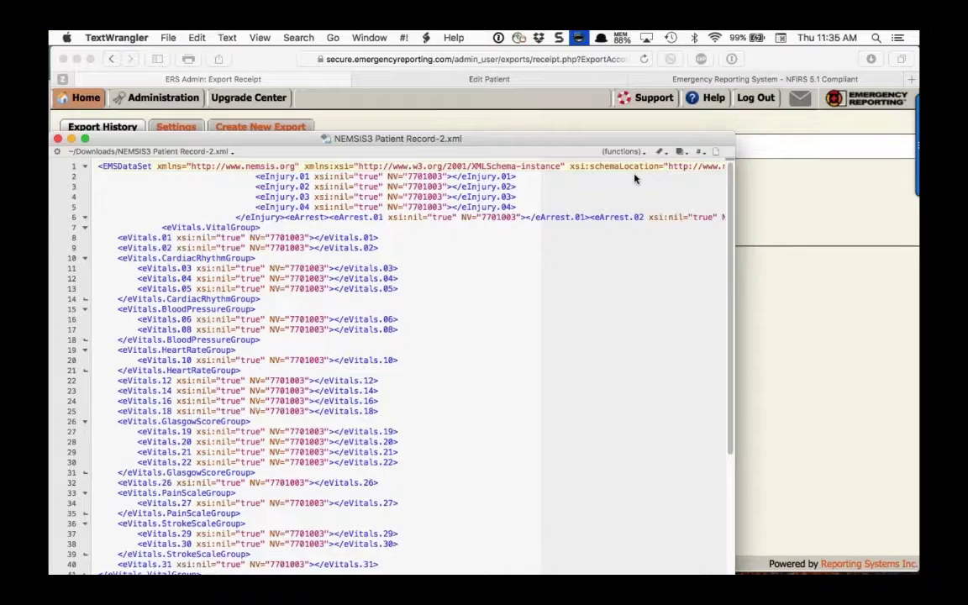
drag(592, 139, 722, 265)
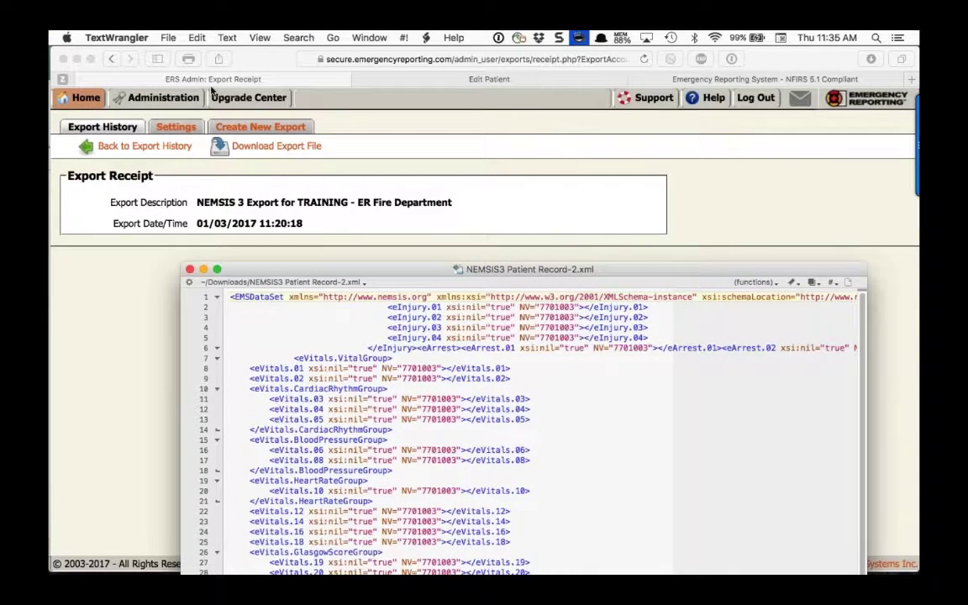
click(94, 117)
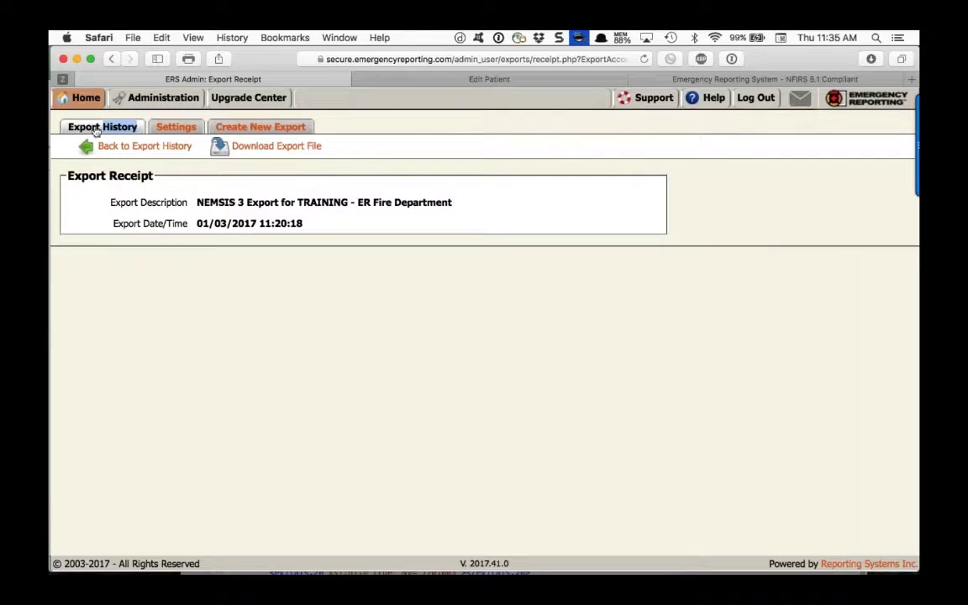
click(123, 148)
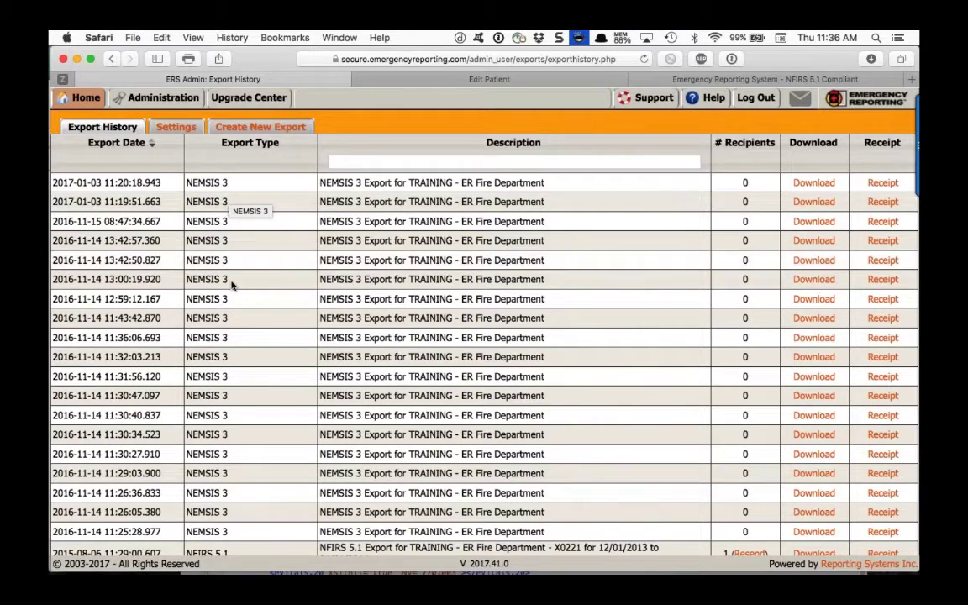
scroll(232, 286, down, 5)
scroll(232, 286, up, 5)
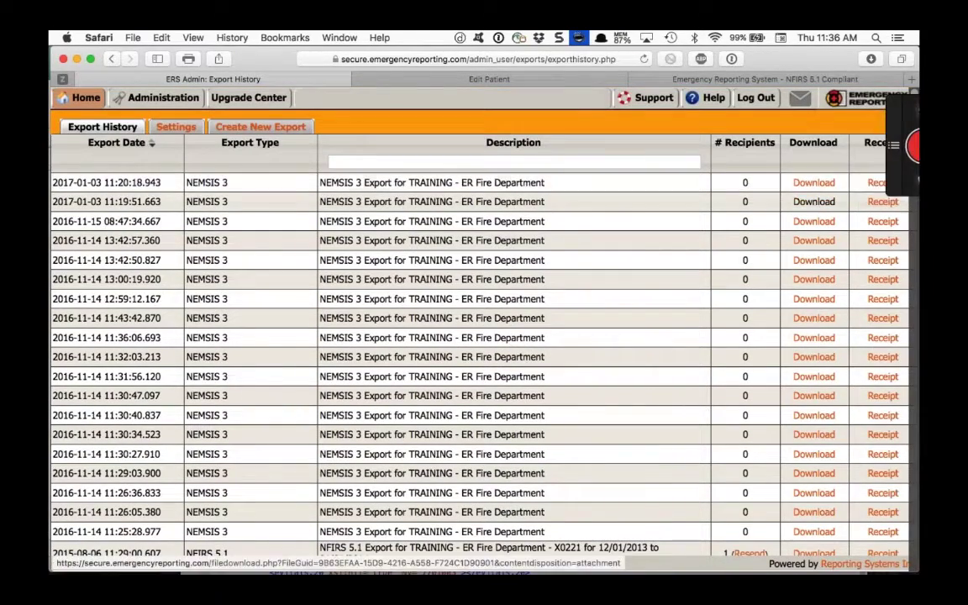
click(883, 183)
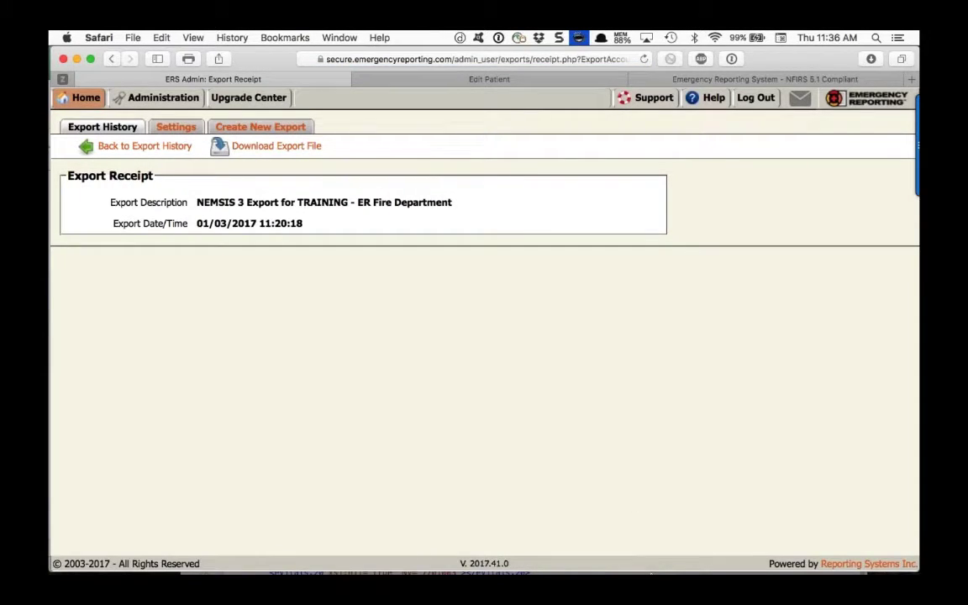
Switch to TextWrangler, examine the vitals, protocols, medications and procedures elements of NEMSIS3 Patient Record-2.xml, and close the file
click(773, 545)
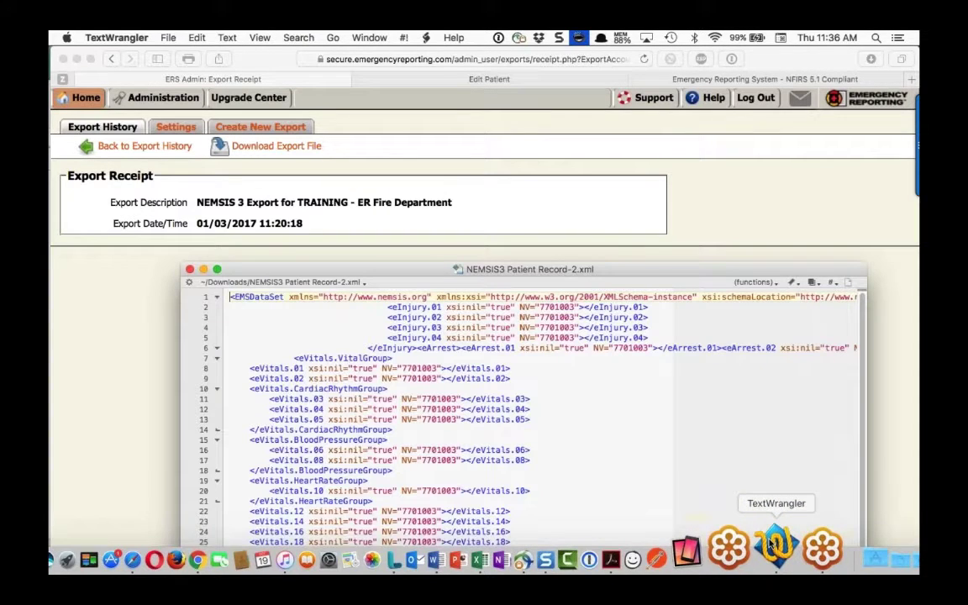
drag(416, 269, 252, 35)
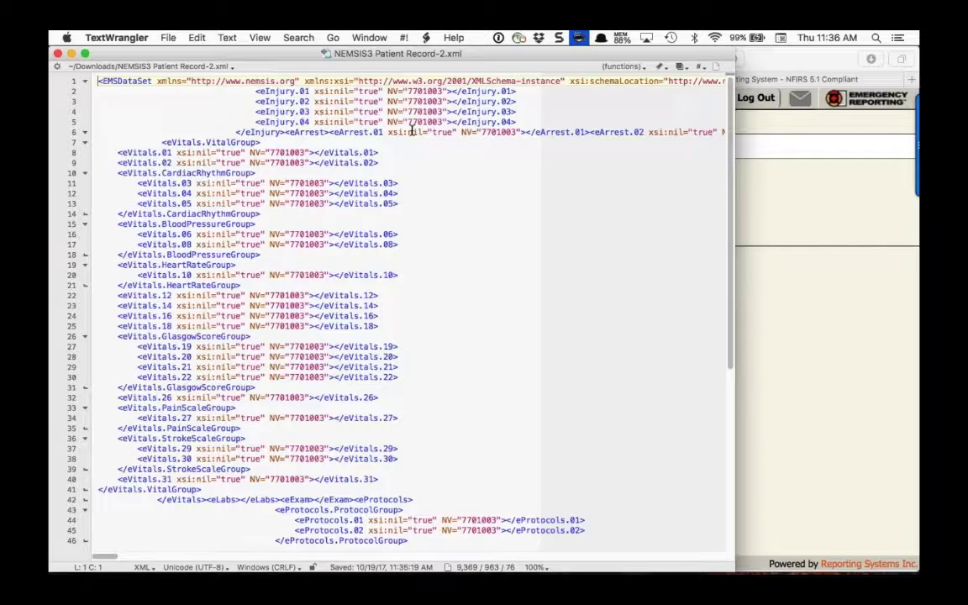
scroll(286, 171, down, 1)
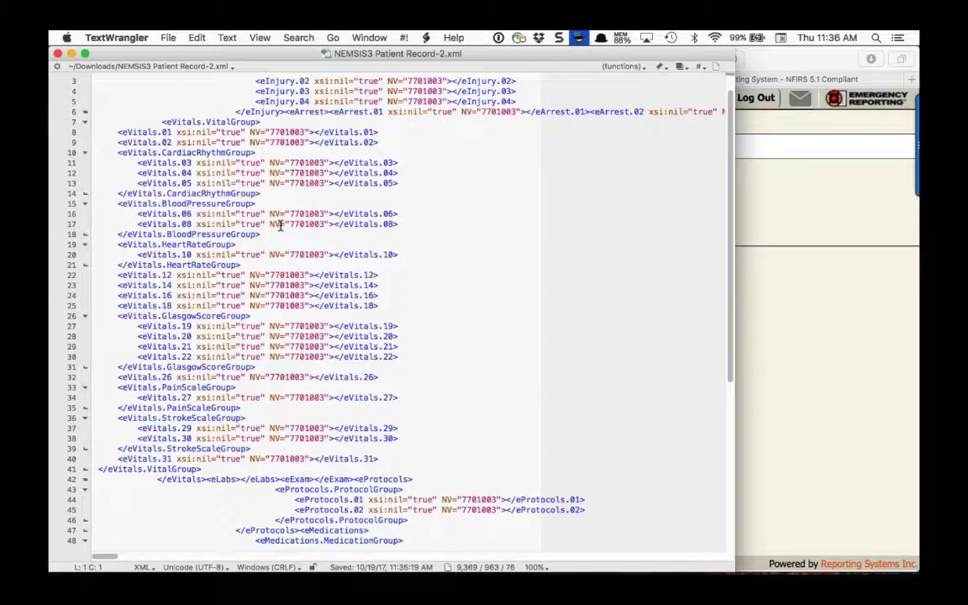
scroll(282, 227, down, 1)
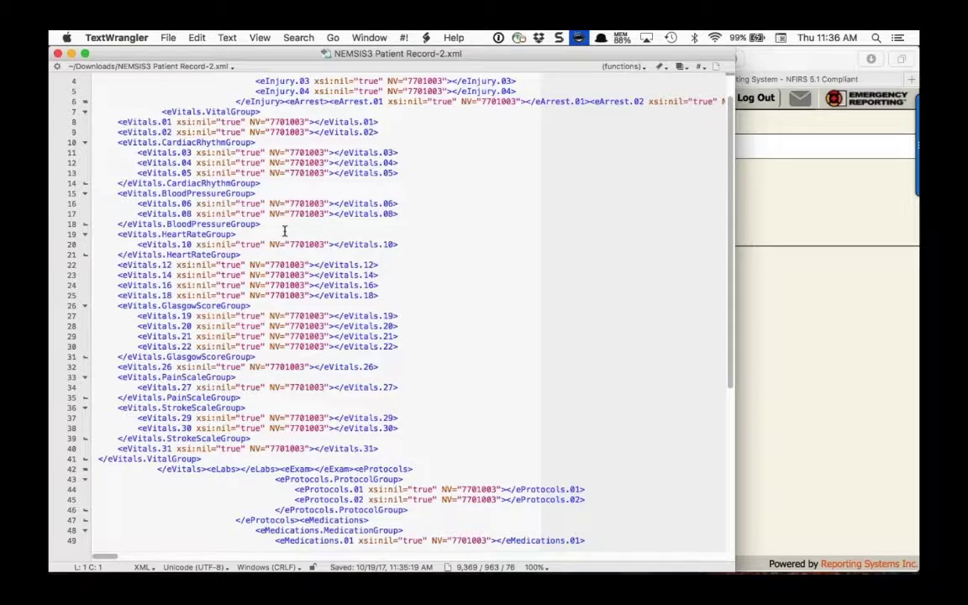
scroll(284, 230, down, 1)
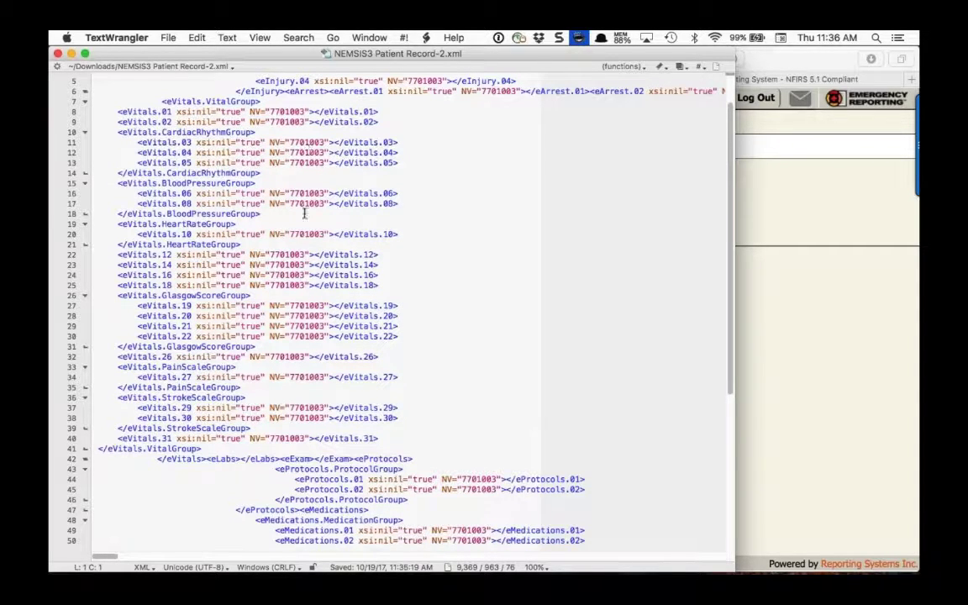
scroll(274, 286, down, 1)
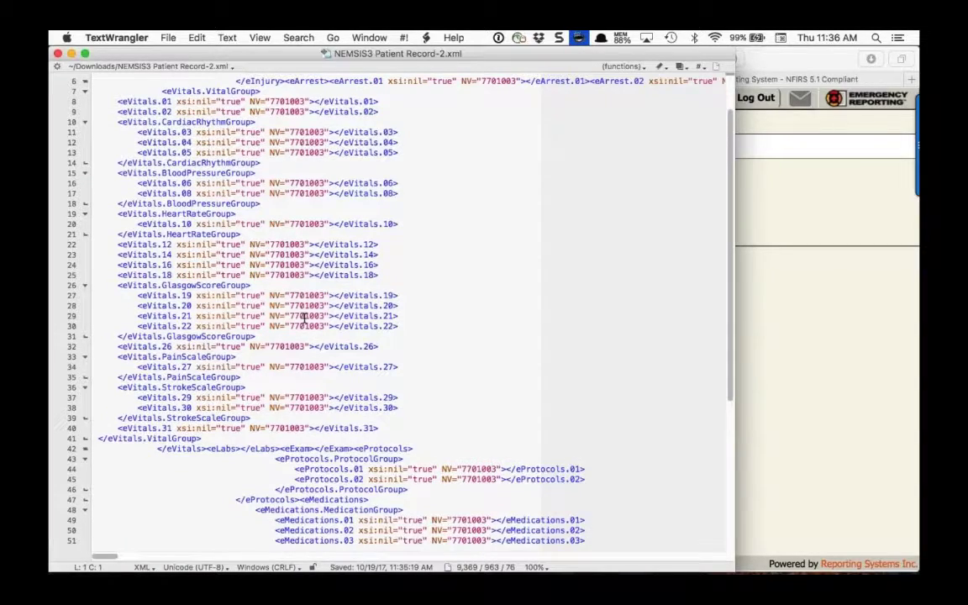
scroll(303, 316, down, 10)
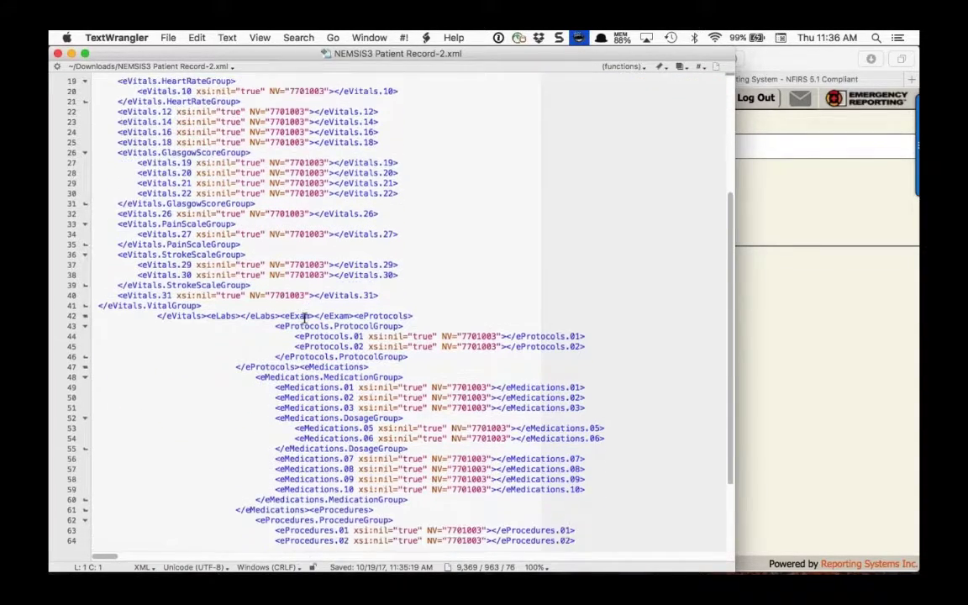
scroll(305, 318, down, 3)
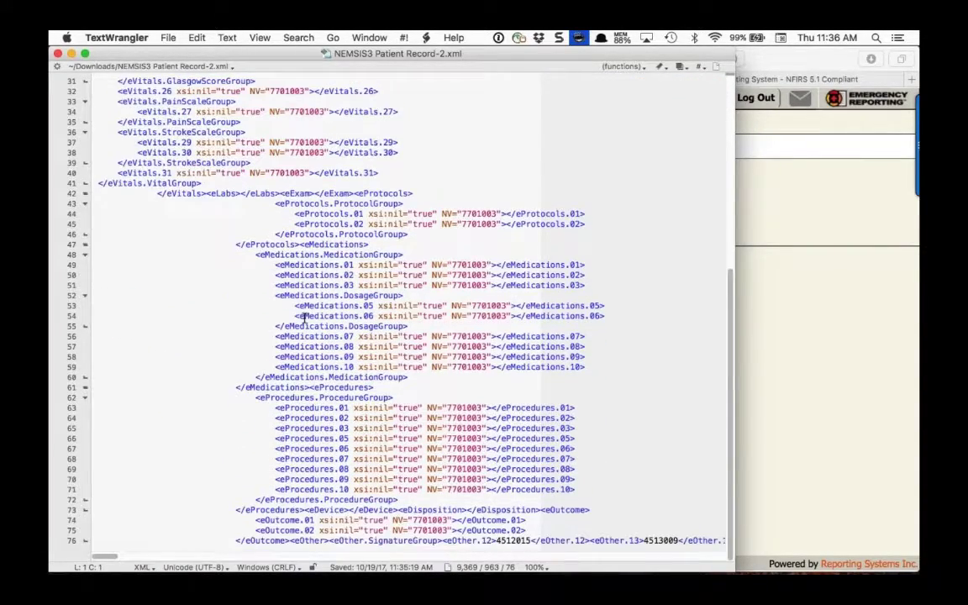
scroll(319, 483, up, 1)
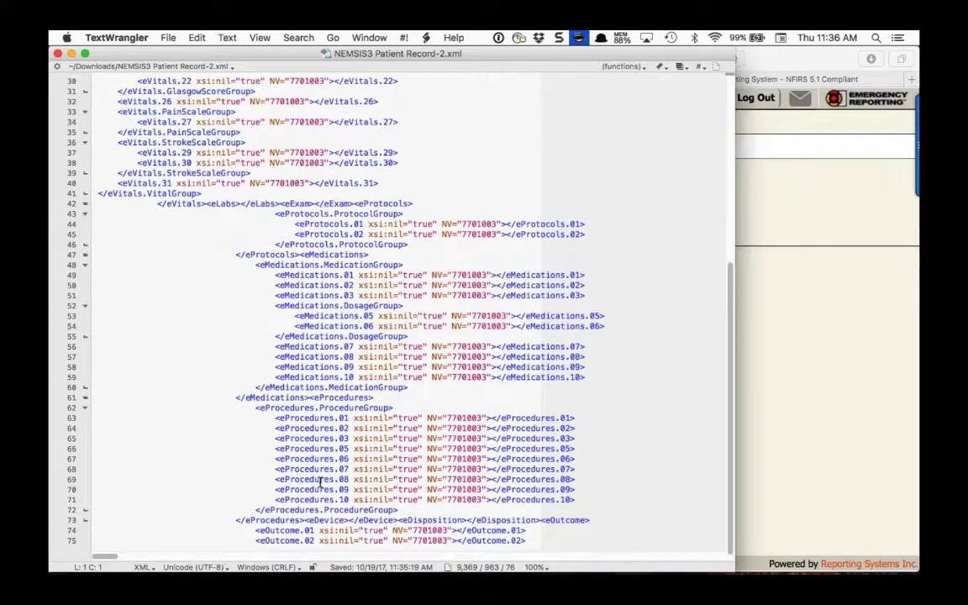
scroll(319, 484, up, 2)
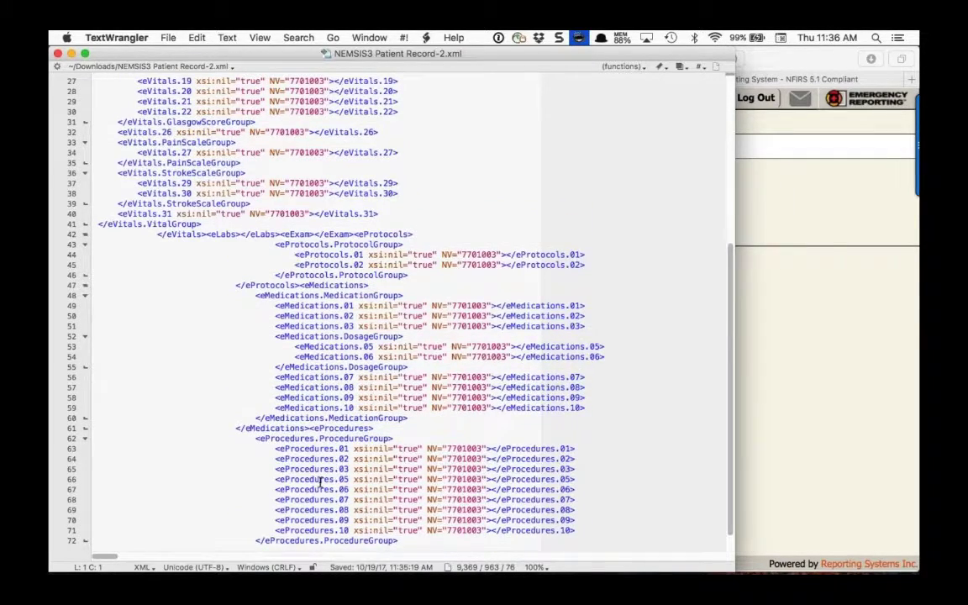
scroll(320, 483, up, 10)
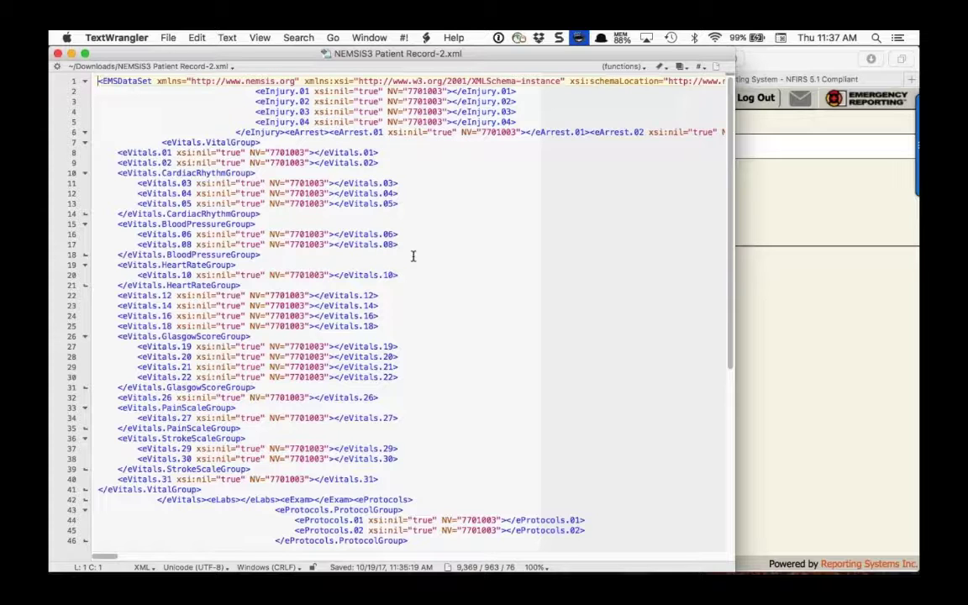
scroll(413, 257, down, 5)
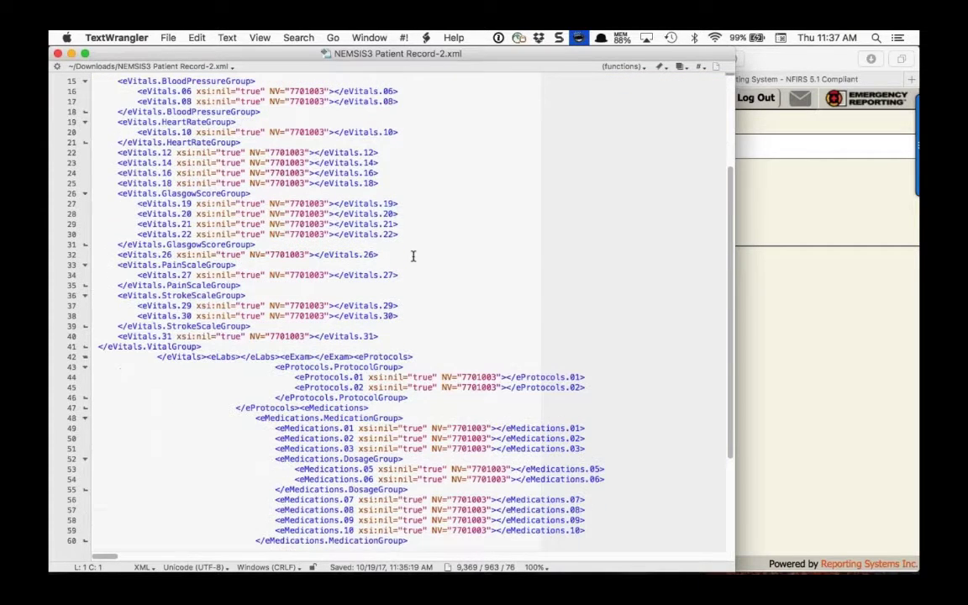
scroll(412, 256, down, 2)
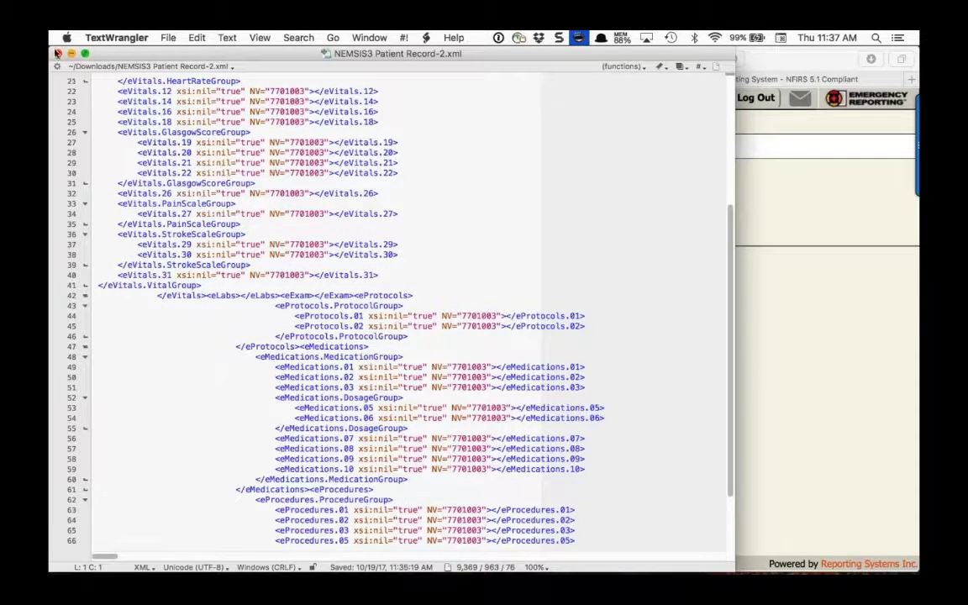
click(57, 53)
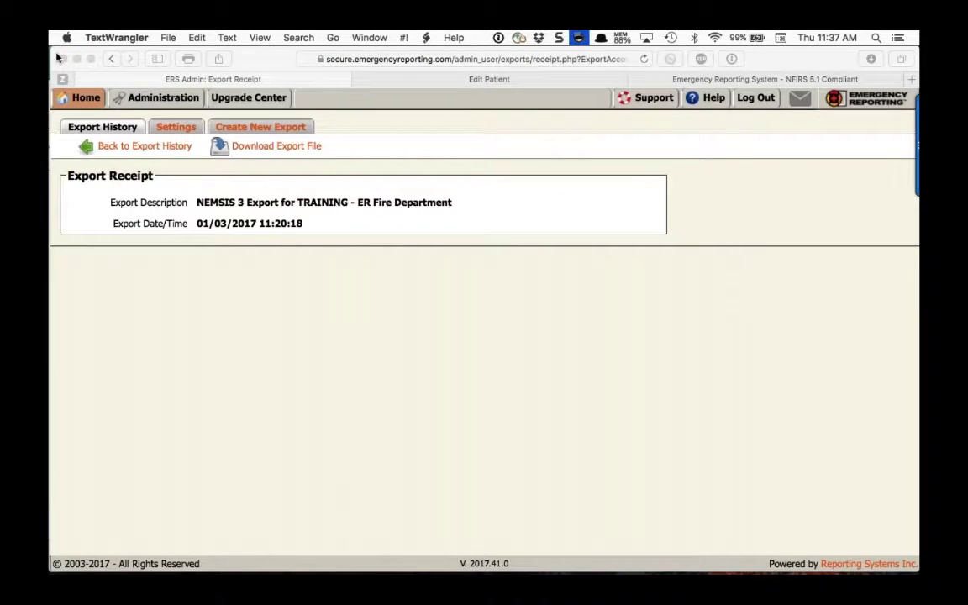
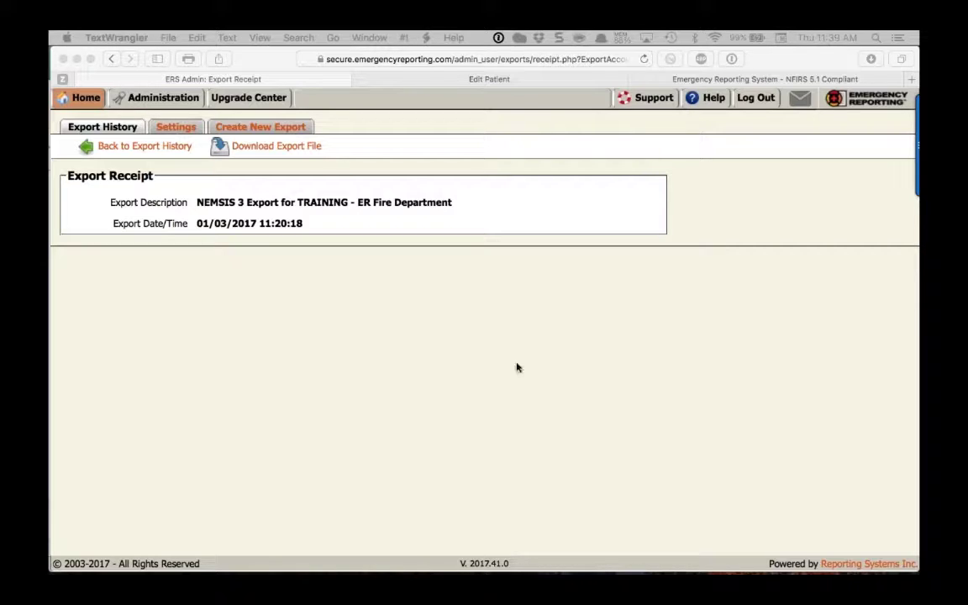
Open the export settings and review the patient dispositions to submit, the SFTP options and the NEMSIS 3 state submission credential fields
click(181, 126)
click(176, 127)
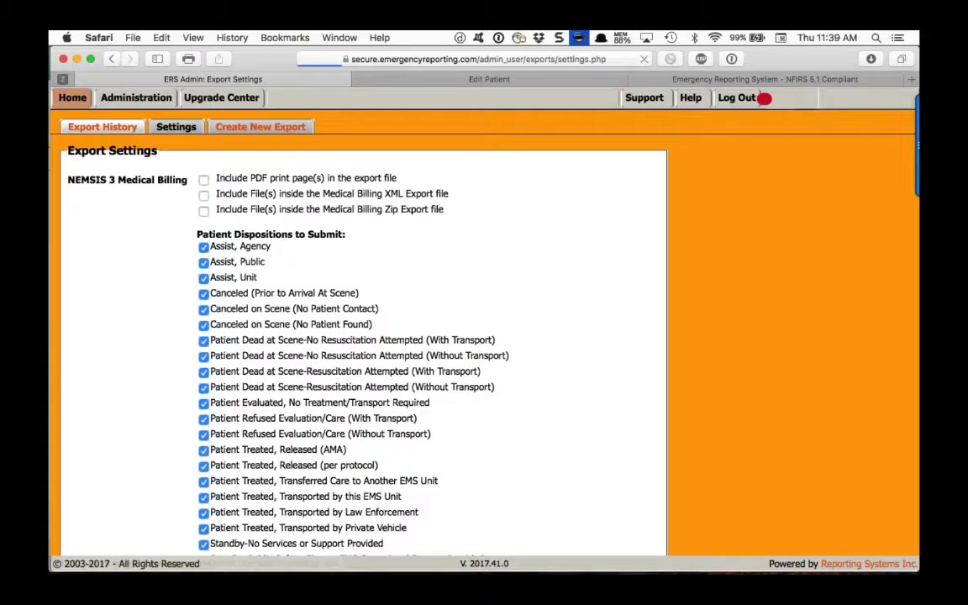
scroll(484, 328, down, 4)
scroll(281, 389, down, 3)
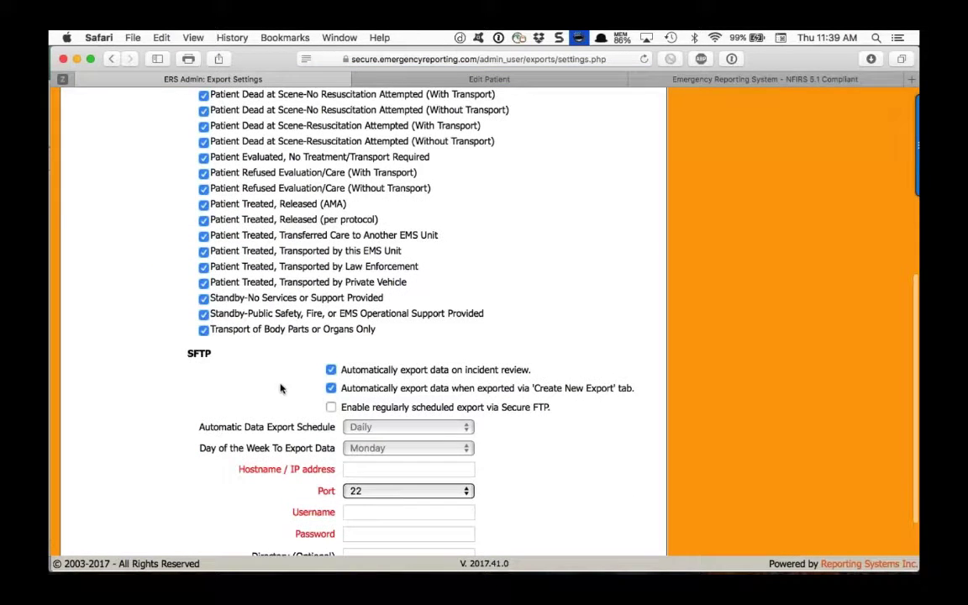
scroll(281, 389, down, 1)
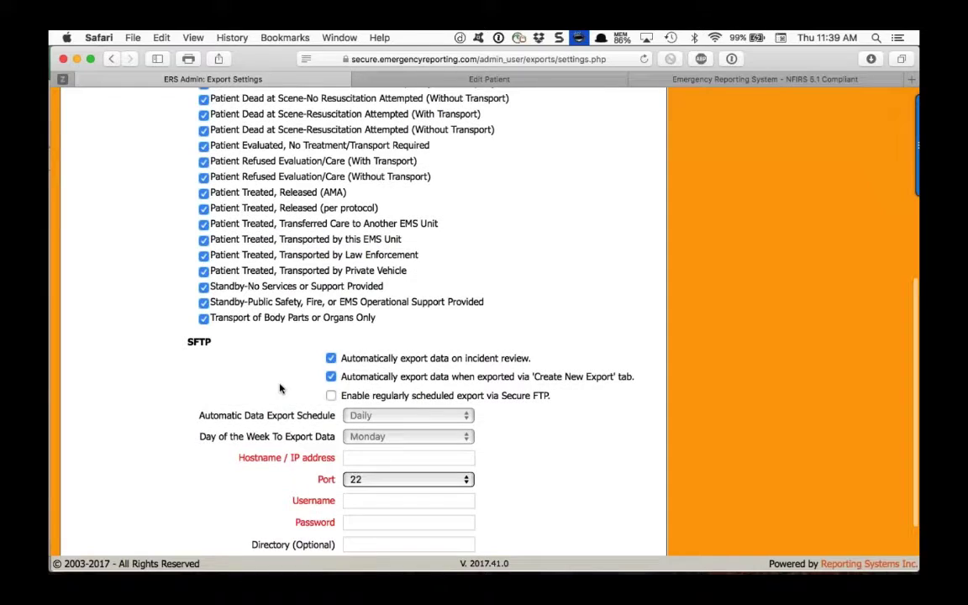
scroll(281, 388, down, 2)
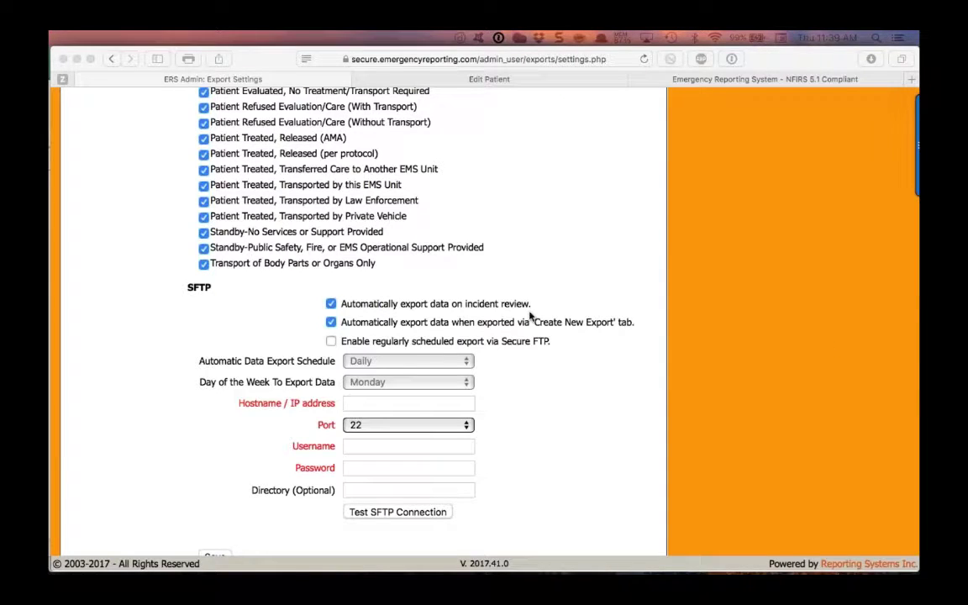
scroll(529, 314, up, 1)
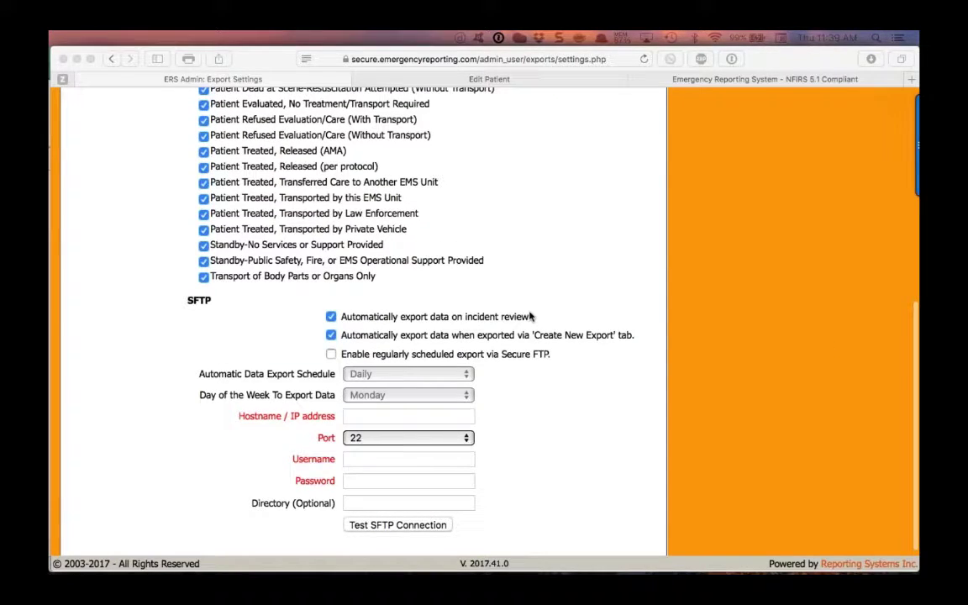
scroll(530, 316, up, 4)
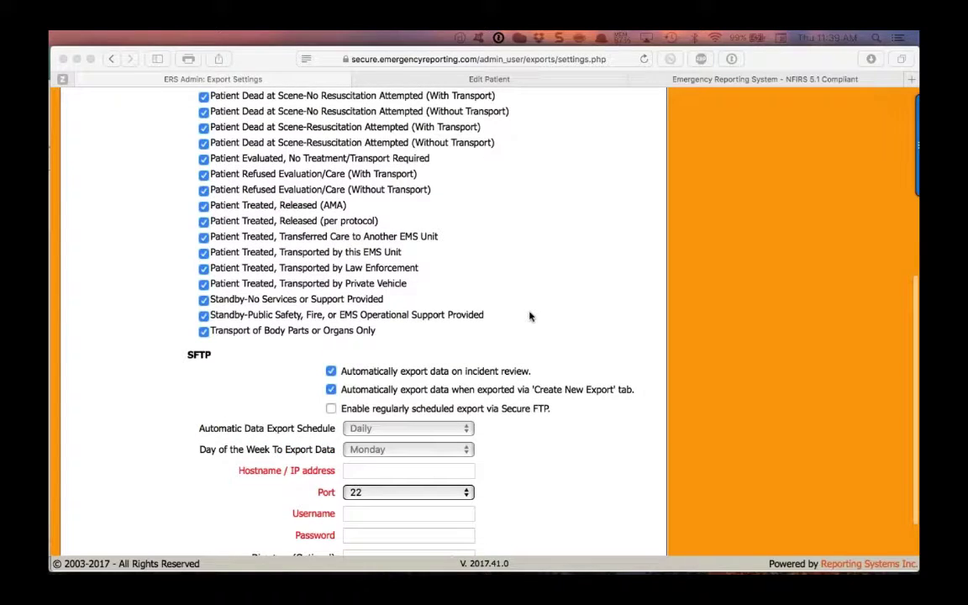
scroll(529, 316, up, 6)
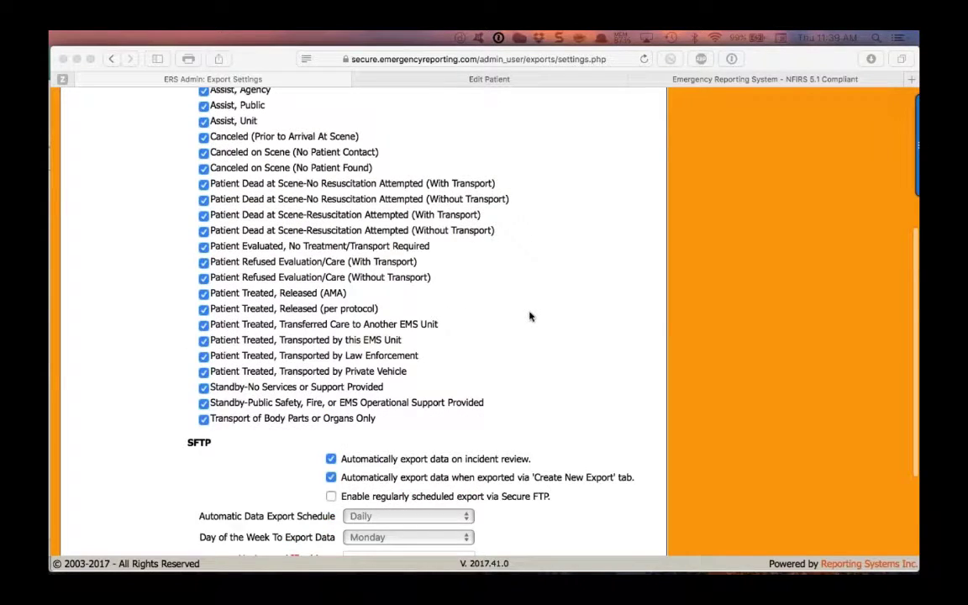
scroll(529, 316, up, 15)
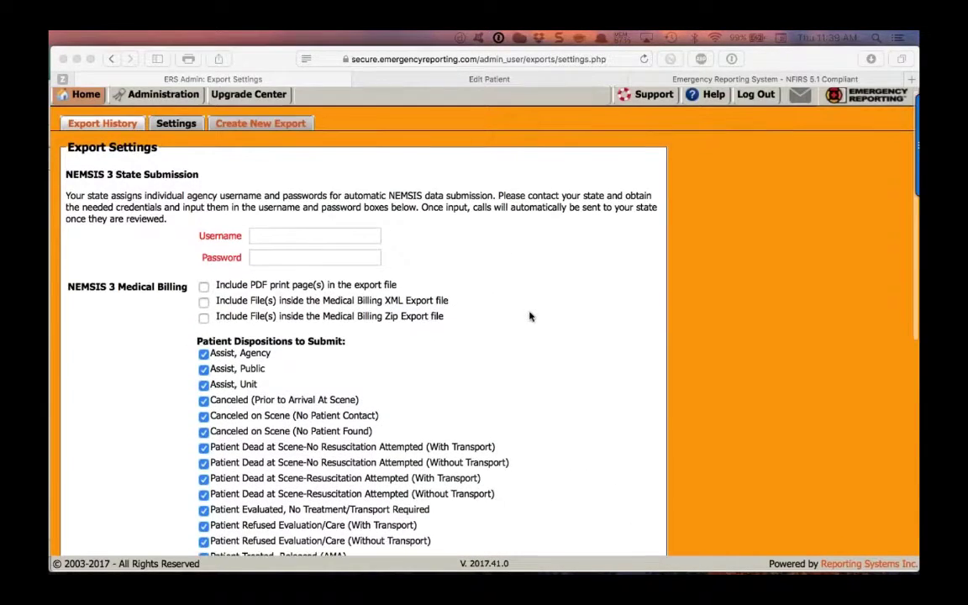
click(87, 94)
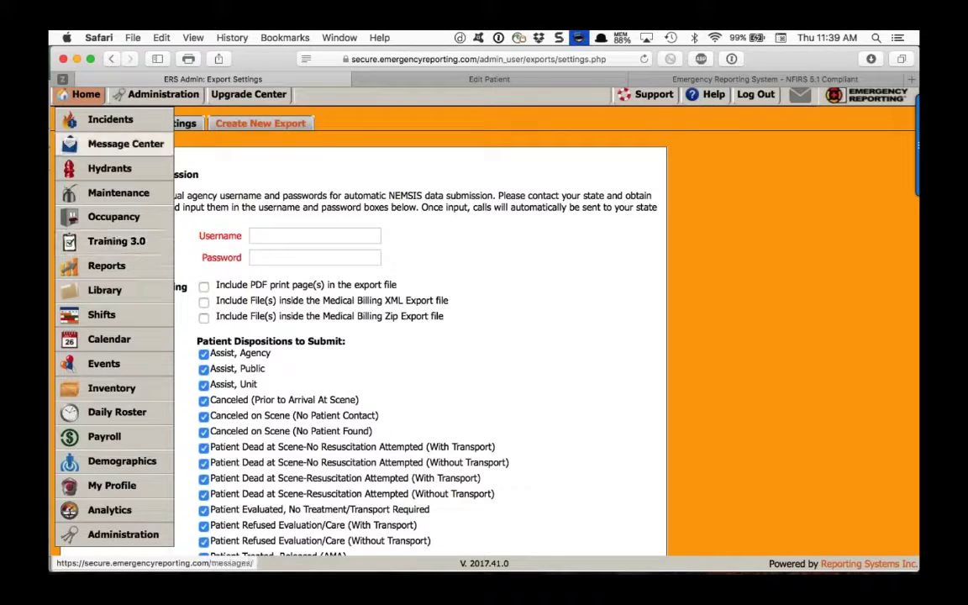
click(110, 120)
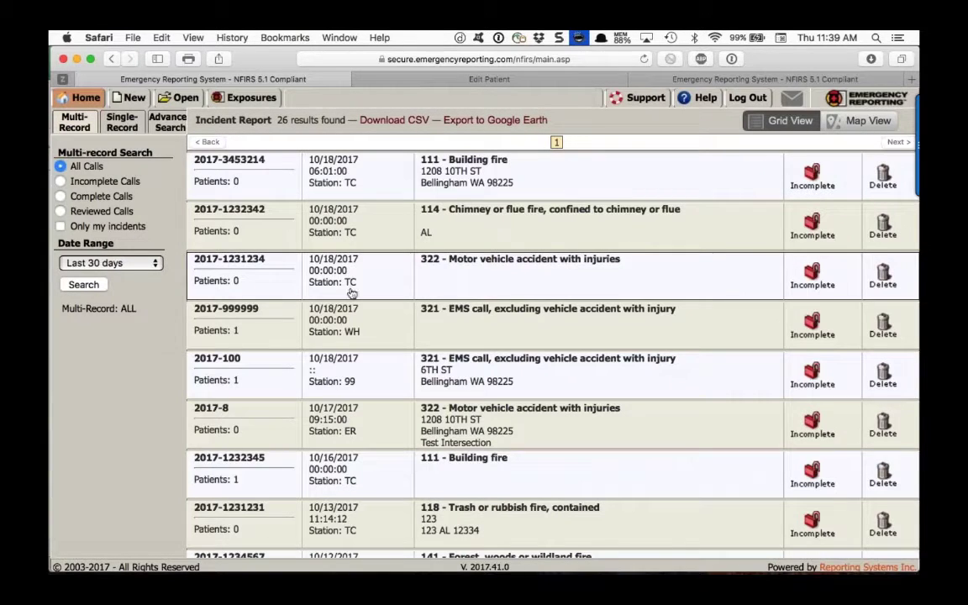
click(443, 339)
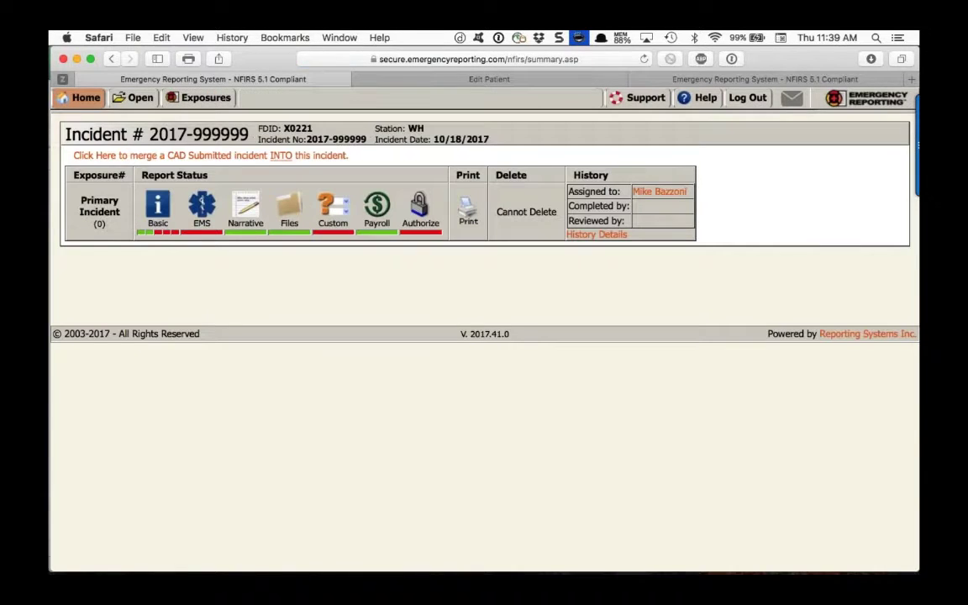
click(201, 204)
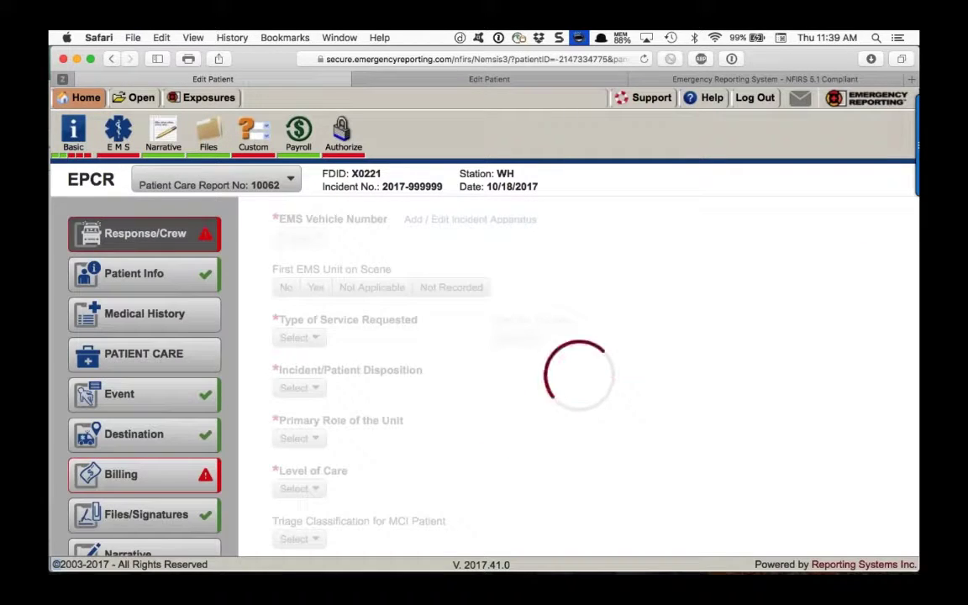
scroll(144, 379, down, 2)
click(144, 284)
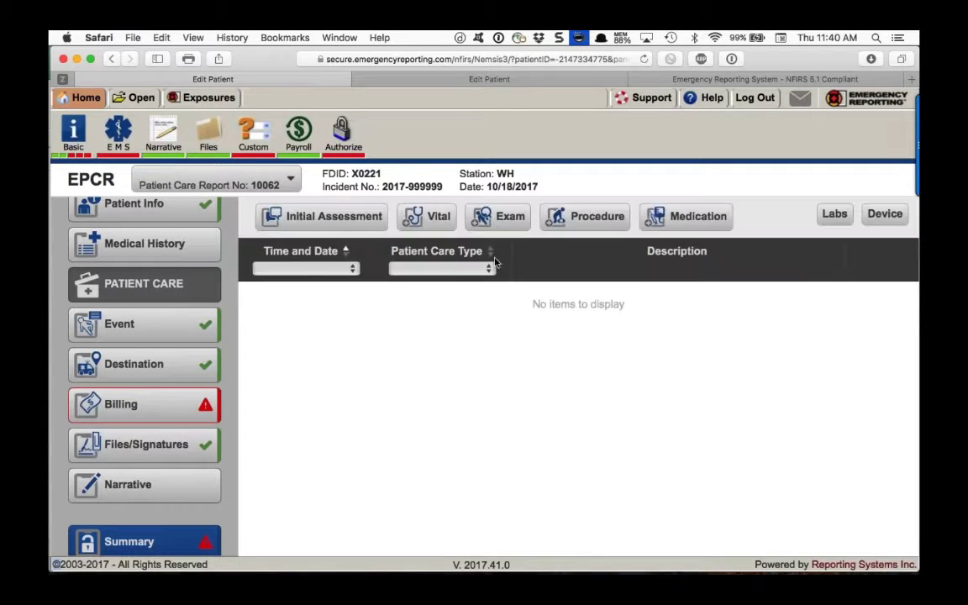
Start a procedure entry with performed prior to this unit's EMS care set to No and authorization set to On-Line (Remote Verbal Order)
click(579, 227)
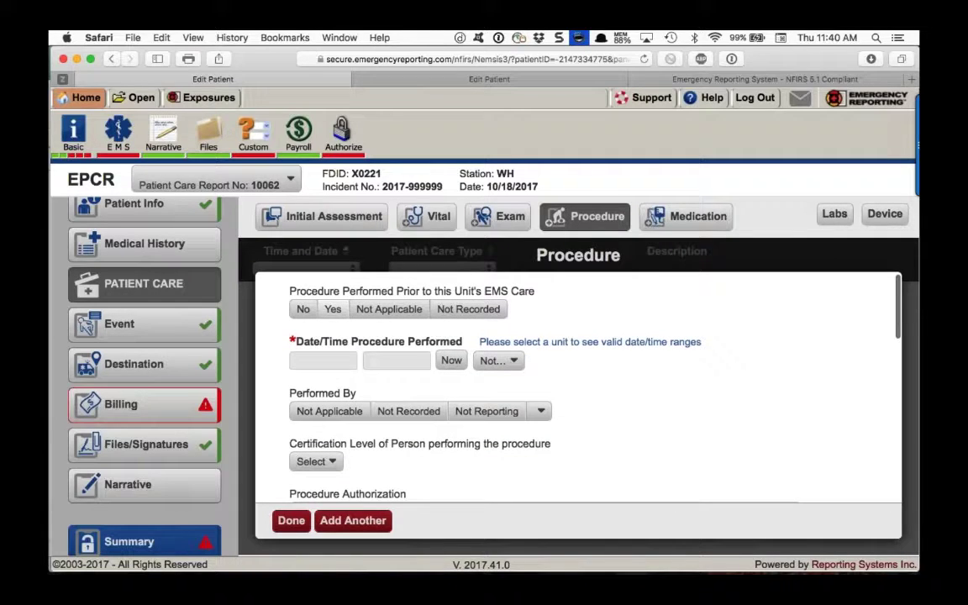
click(302, 311)
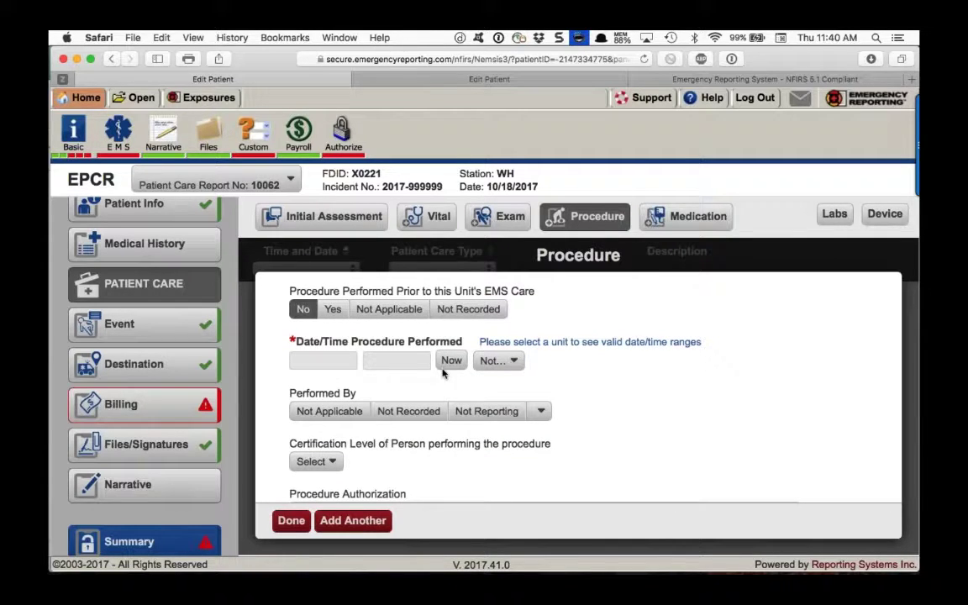
scroll(395, 319, down, 3)
scroll(578, 386, down, 1)
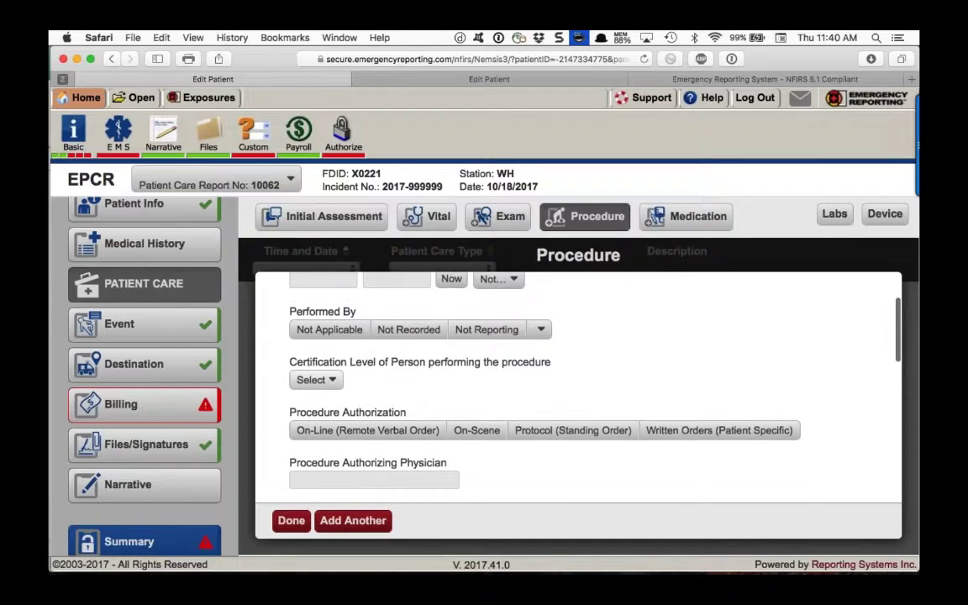
click(368, 430)
Set the procedure entry's procedure to Cricothyrotomy, Surgical from the Airway-Advanced group
scroll(579, 386, down, 5)
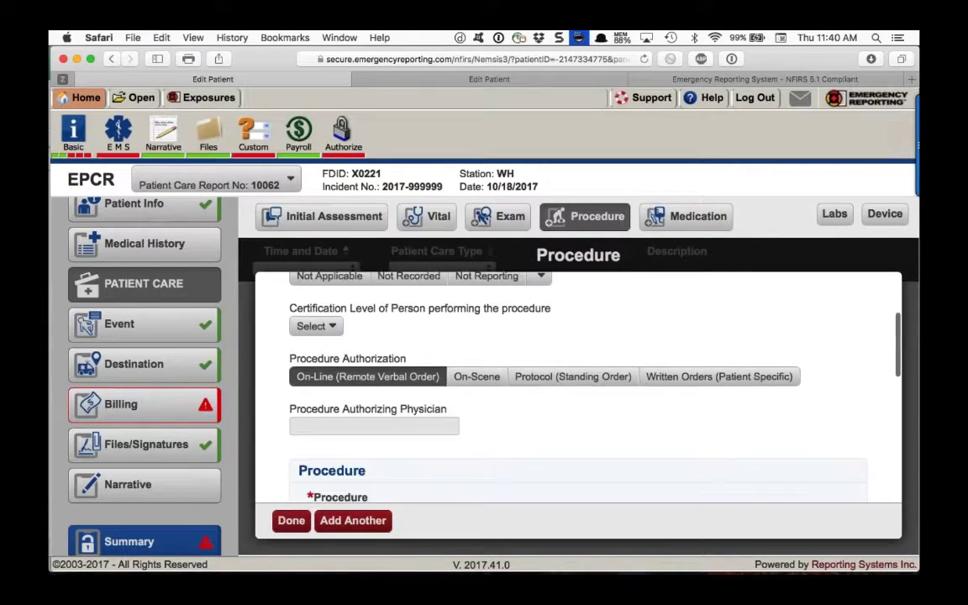
scroll(341, 370, down, 2)
click(340, 368)
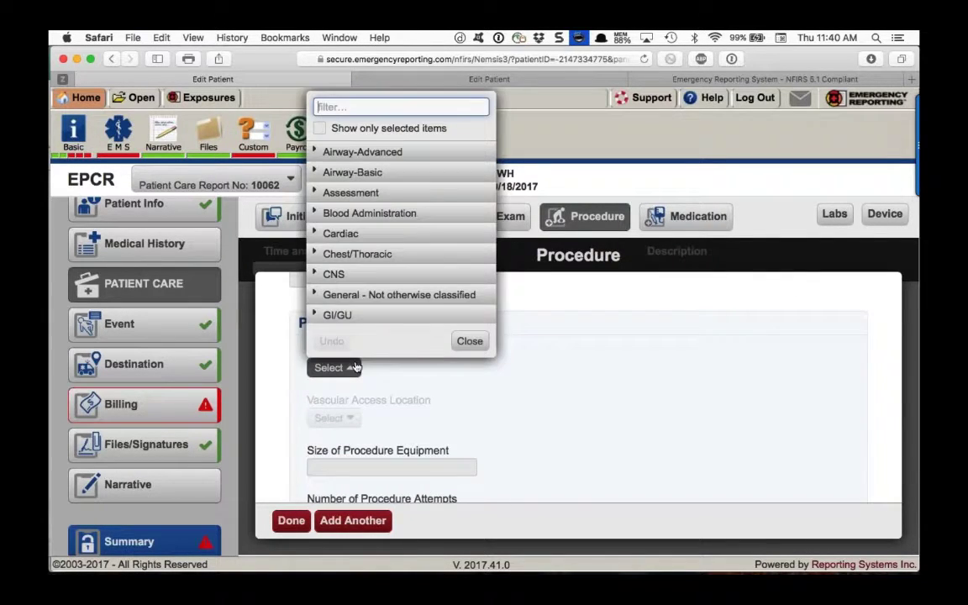
click(317, 152)
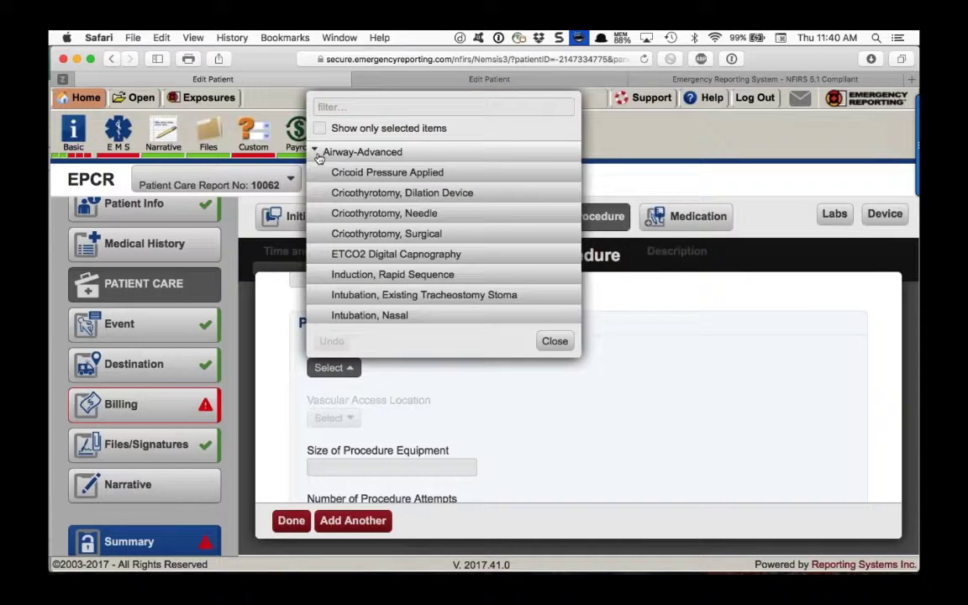
scroll(329, 199, down, 1)
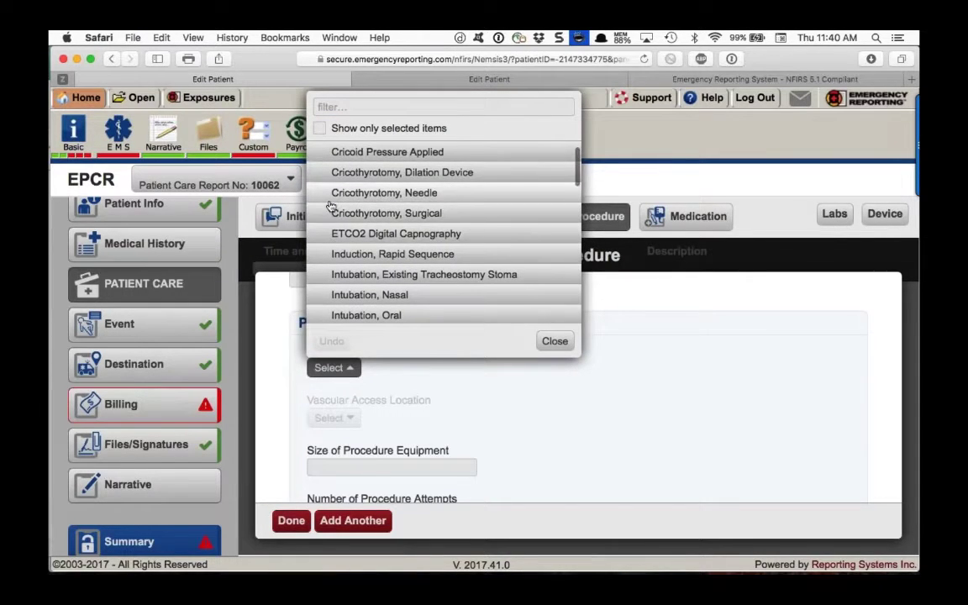
click(326, 214)
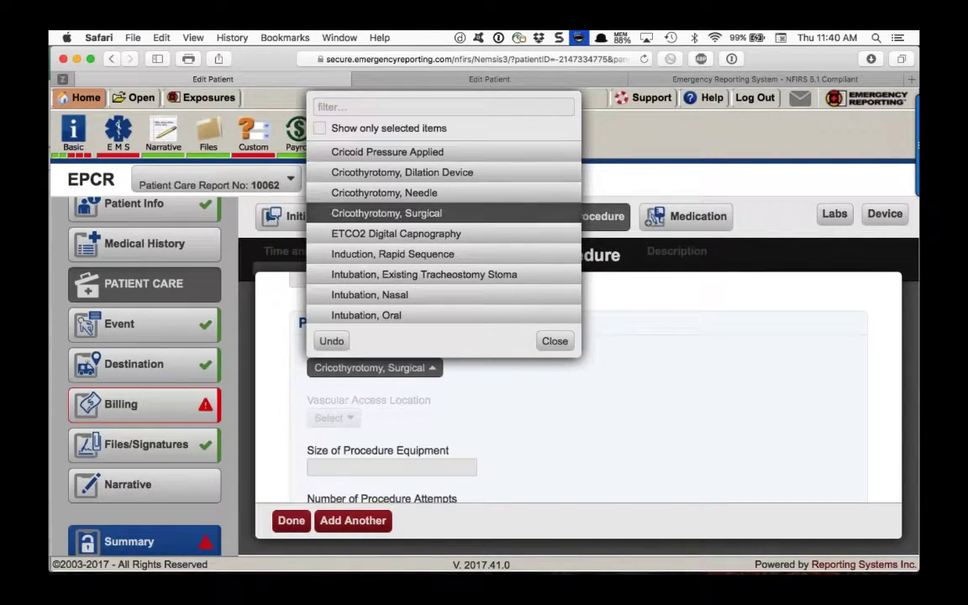
click(555, 341)
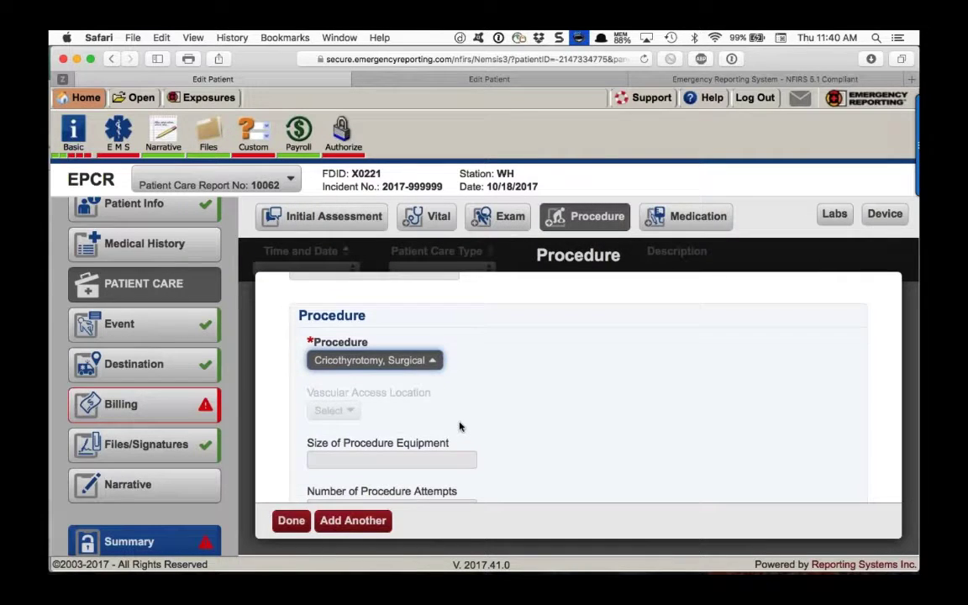
Examine the procedure entry's equipment size and attempts fields, its Airway Management fields, and the Procedure Result section
scroll(460, 427, down, 5)
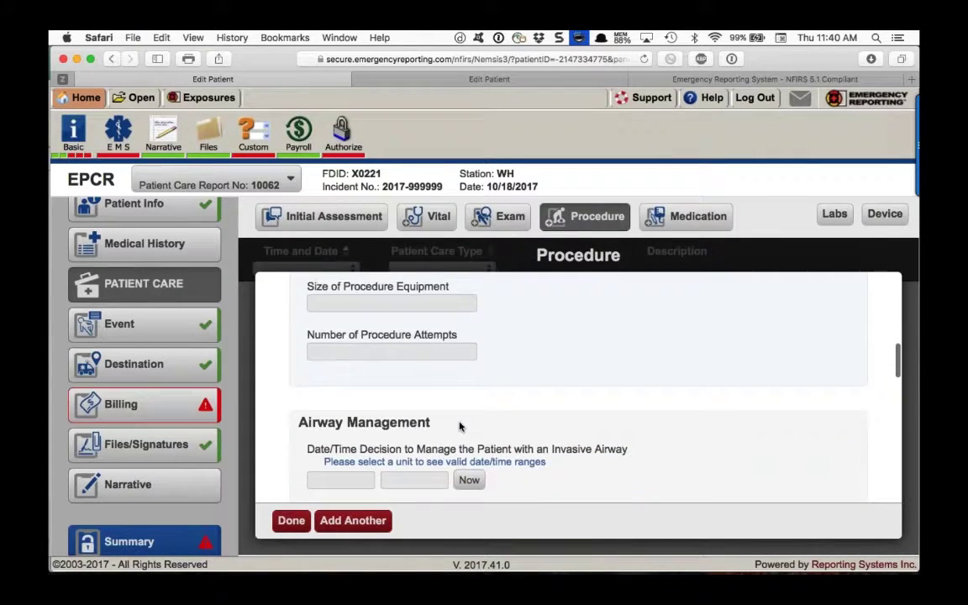
scroll(460, 427, down, 3)
scroll(460, 427, up, 4)
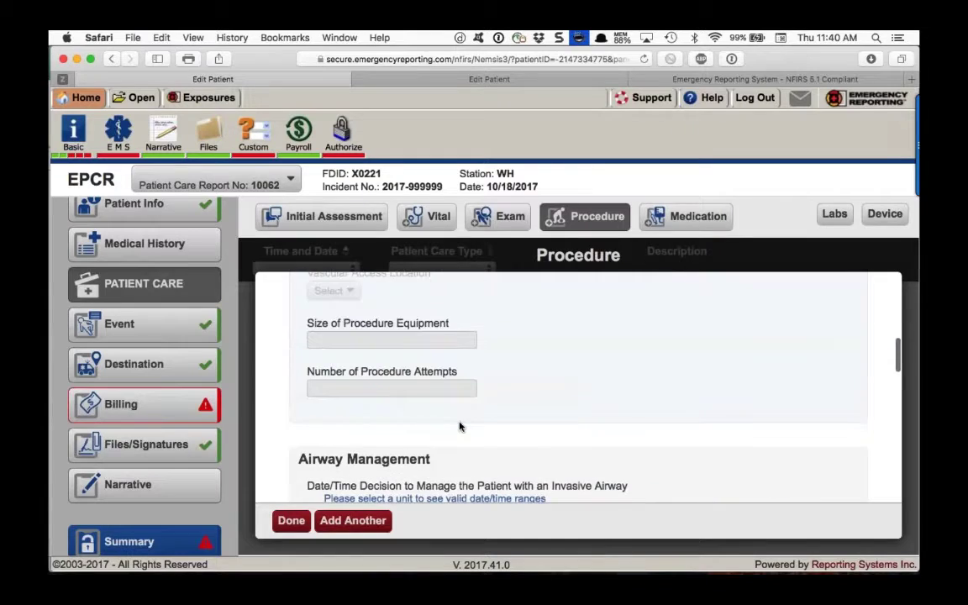
scroll(460, 427, up, 1)
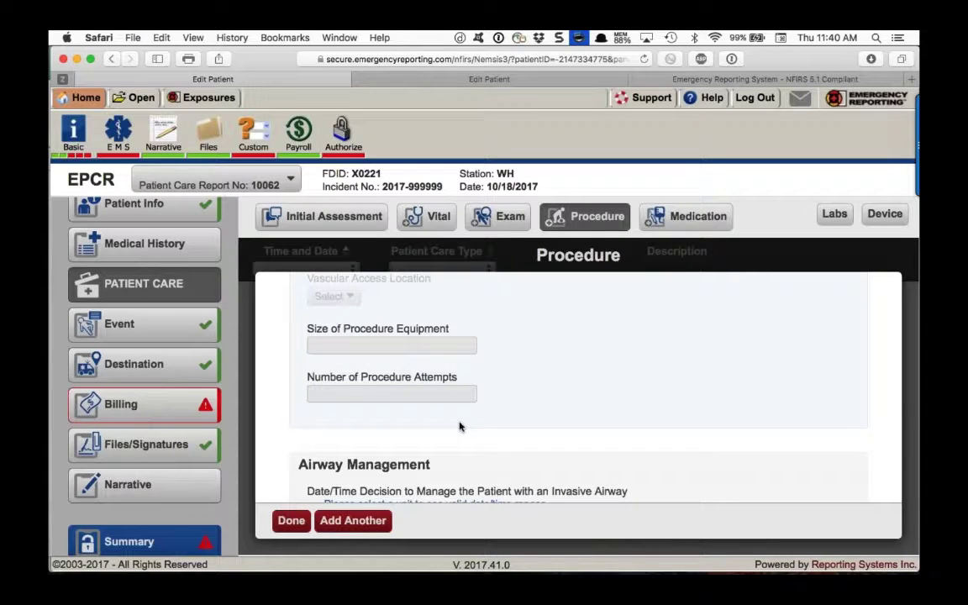
scroll(460, 427, down, 5)
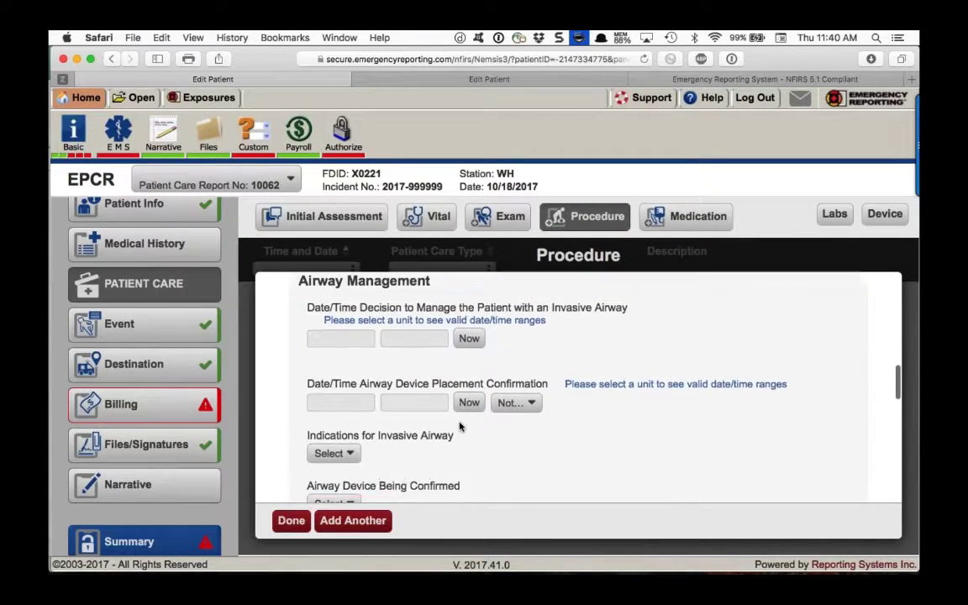
scroll(460, 427, down, 1)
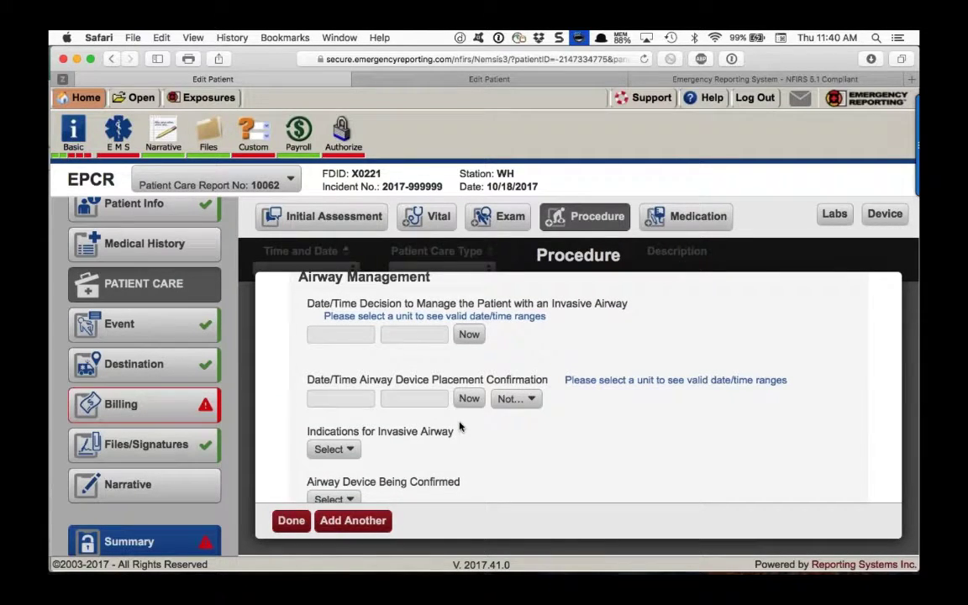
scroll(460, 427, down, 3)
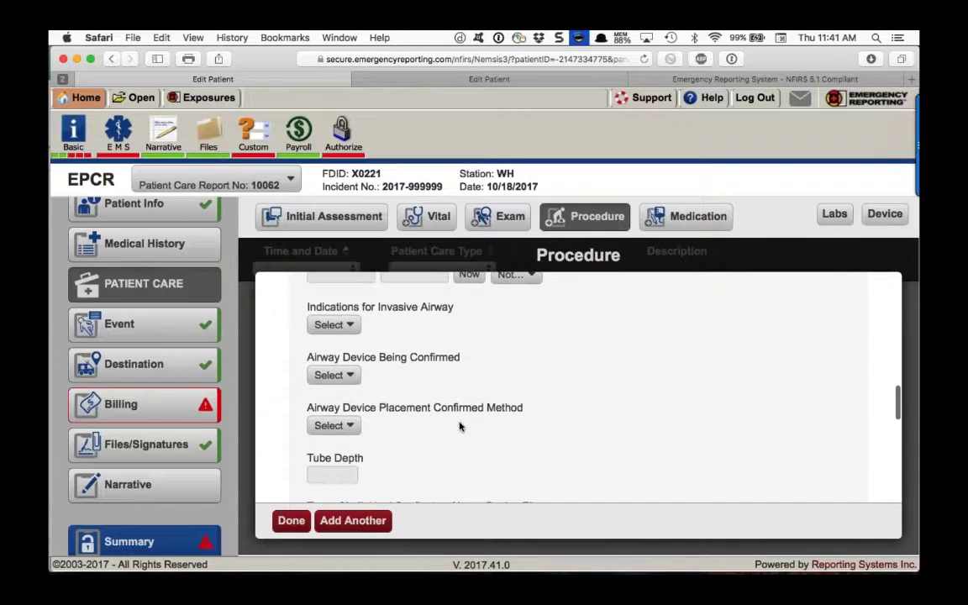
scroll(460, 427, down, 6)
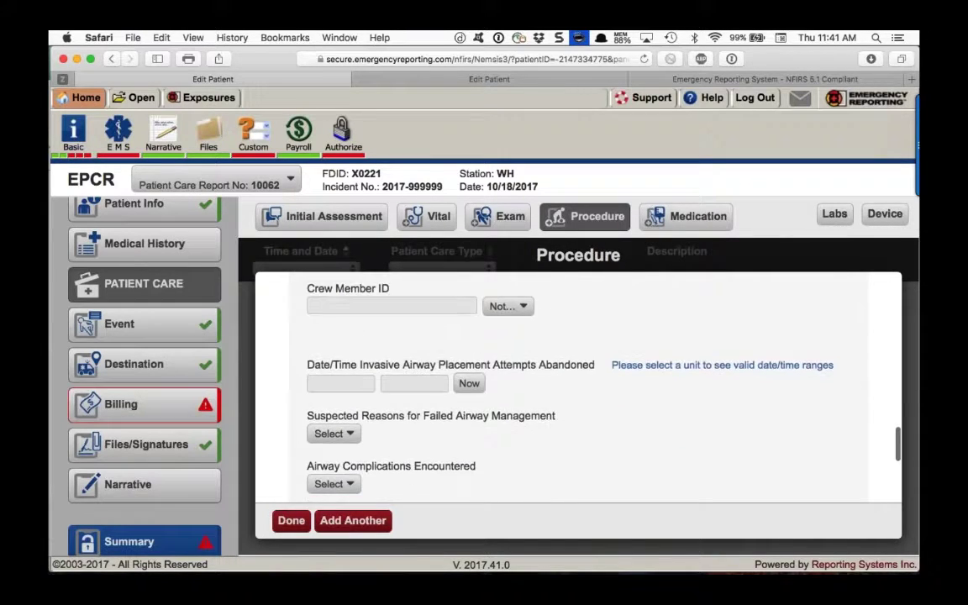
scroll(578, 387, down, 2)
scroll(578, 386, down, 2)
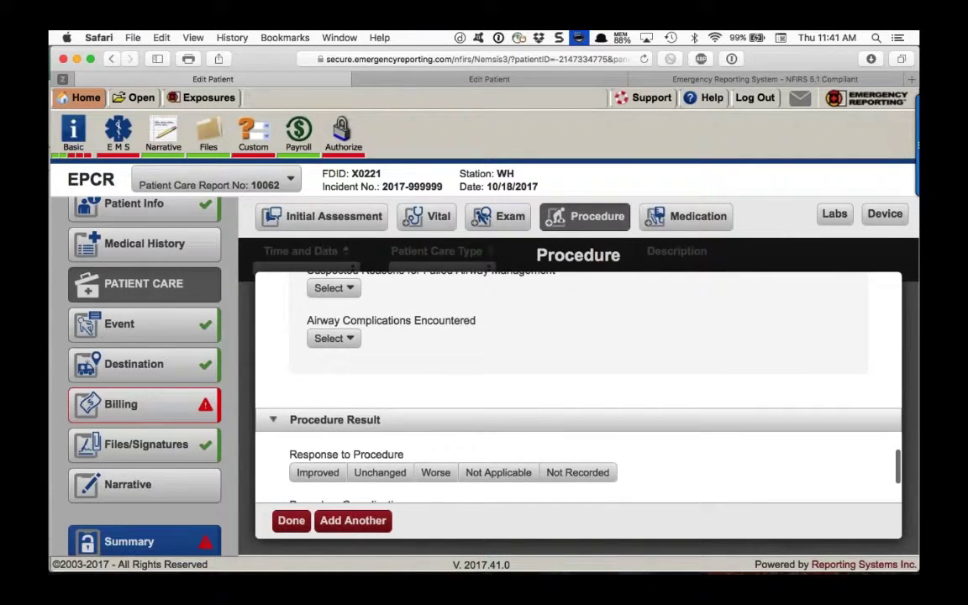
scroll(579, 386, down, 3)
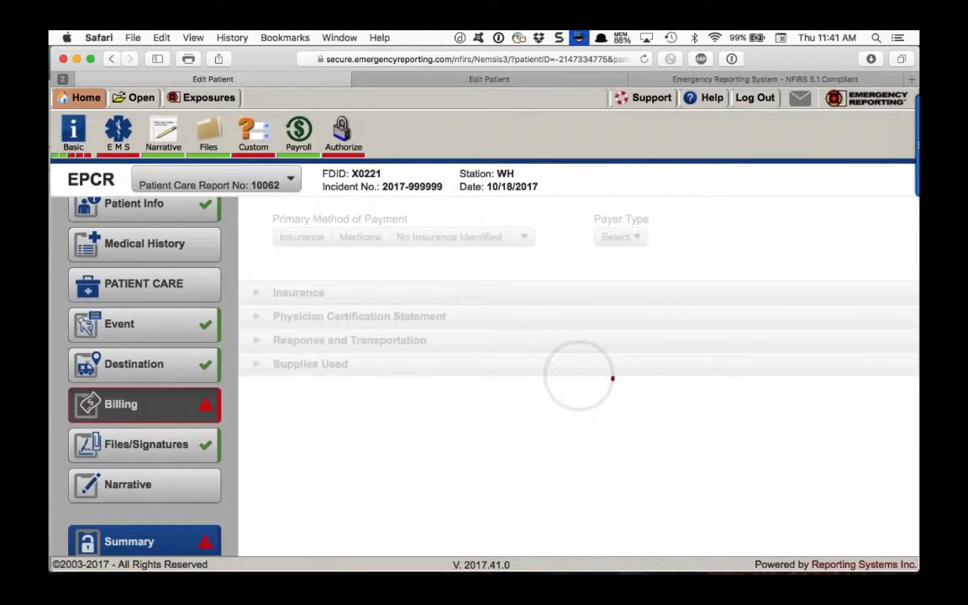
Add Cannula with 1 item to the Supplies Used list in the report's Billing section
click(258, 365)
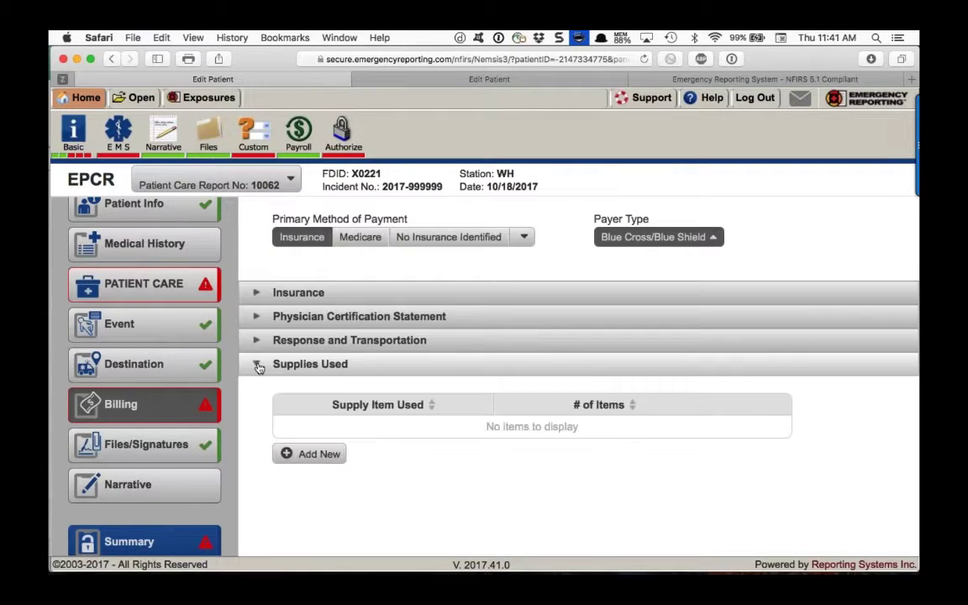
click(311, 454)
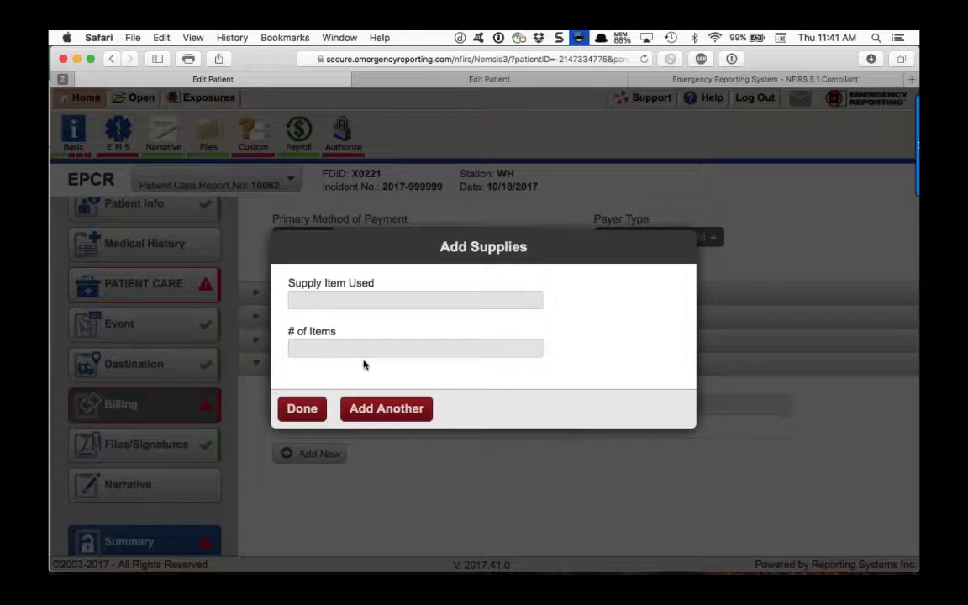
click(293, 300)
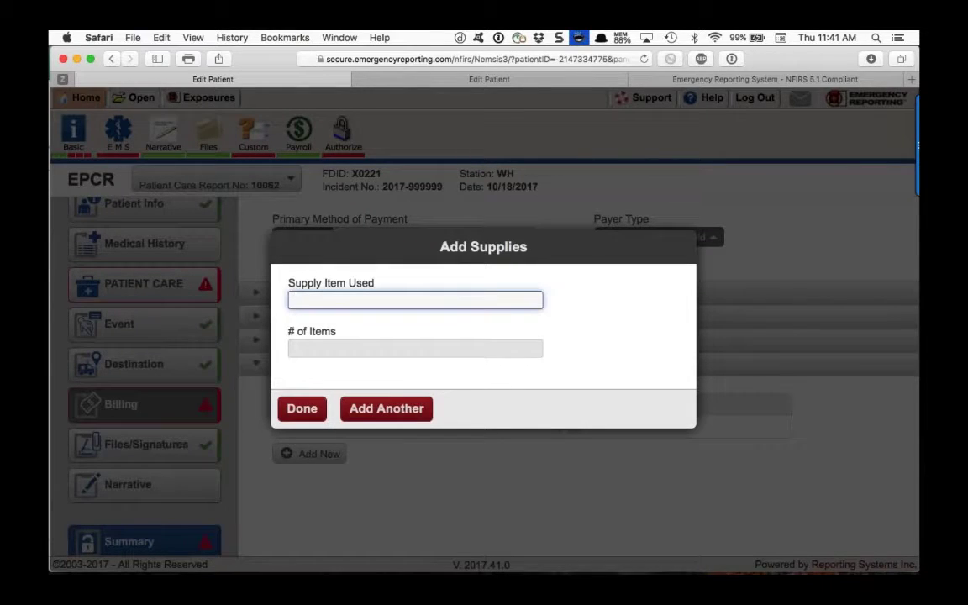
text(Cannula)
click(315, 350)
text(1)
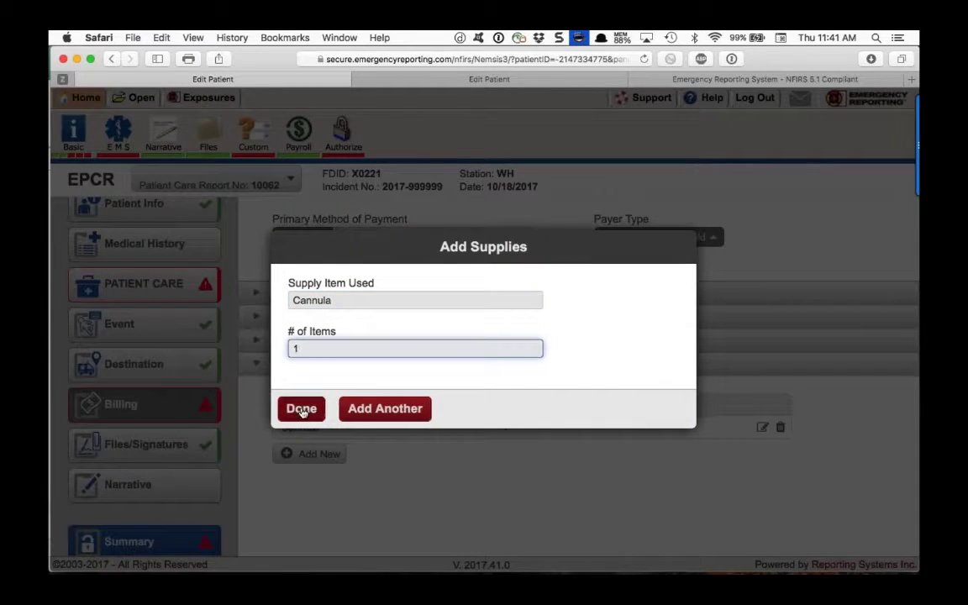
click(301, 409)
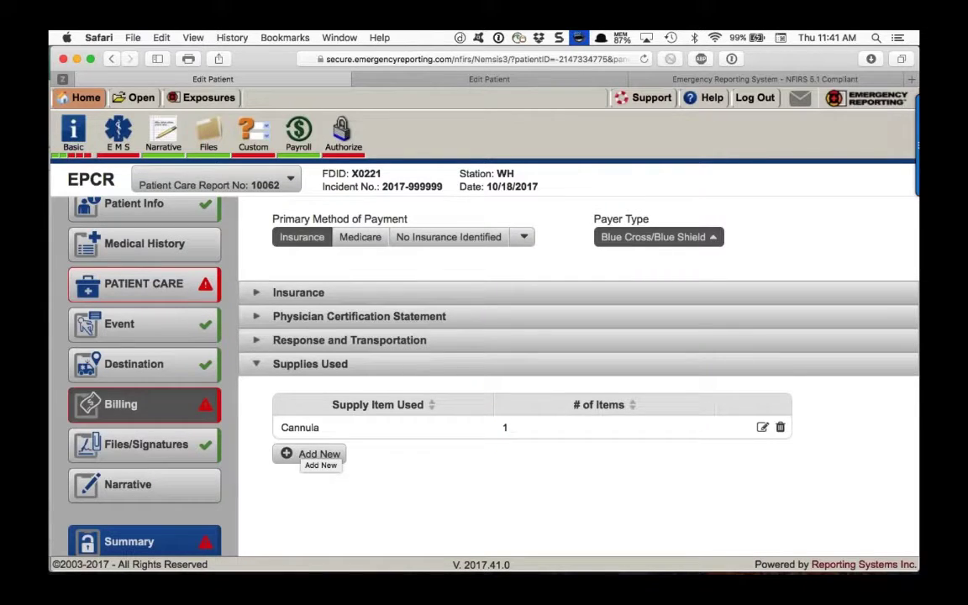
Change the spelling of the Cannula supply item's name to Canulla
click(763, 427)
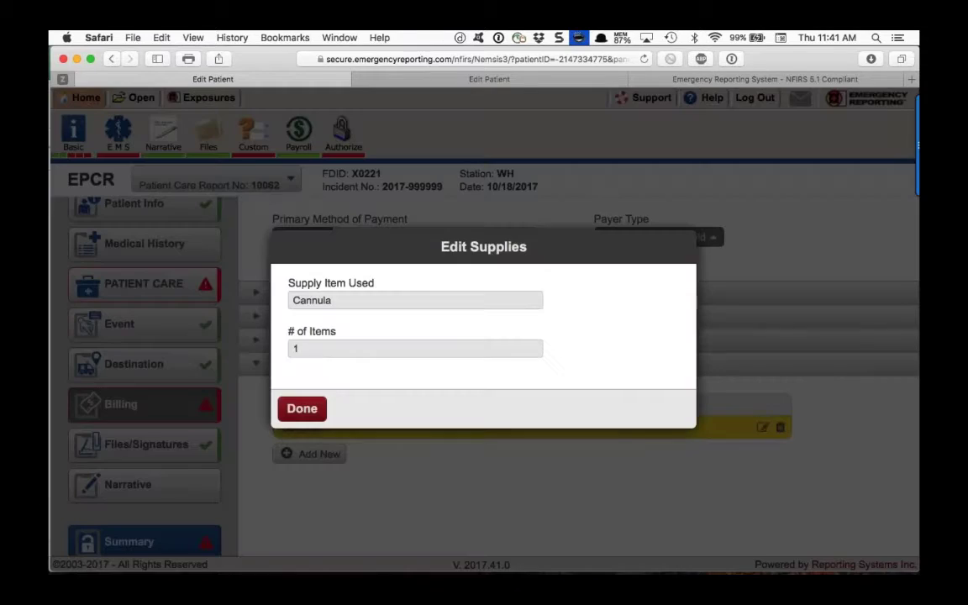
click(317, 300)
key(BackSpace)
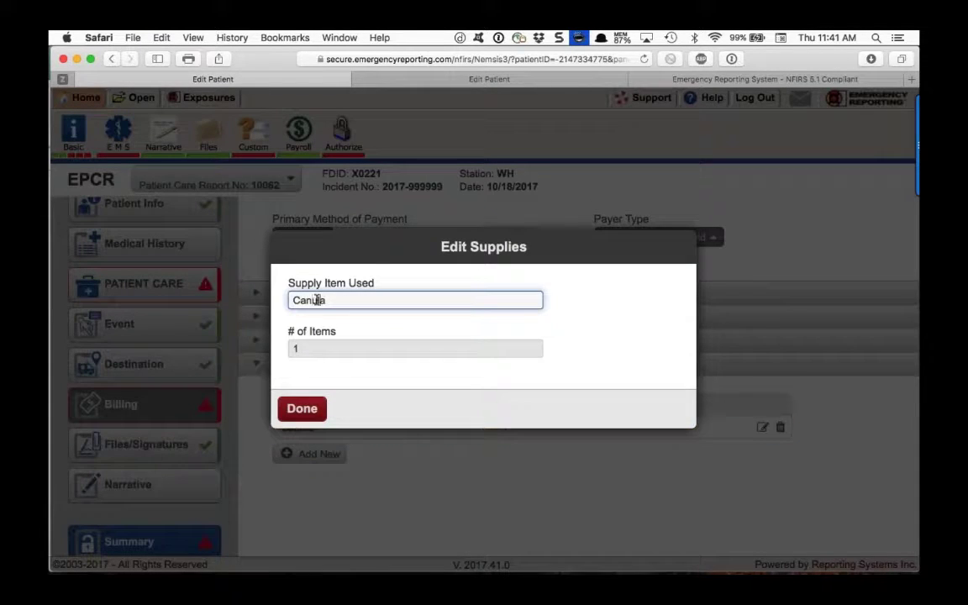
key(Right)
text(l)
key(Return)
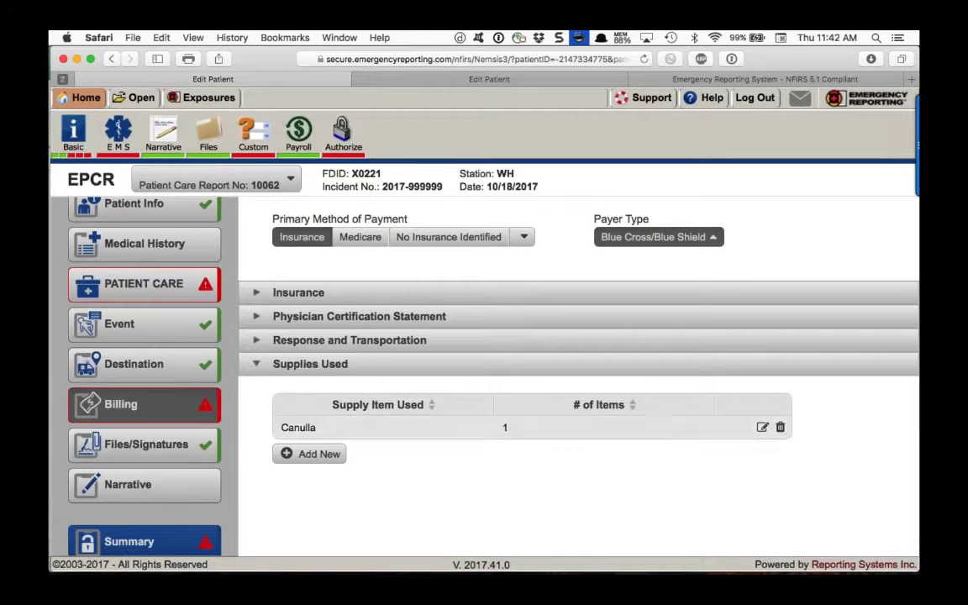
Review the item name and quantity fields for a new supply, and close the entry without filling anything in
click(308, 458)
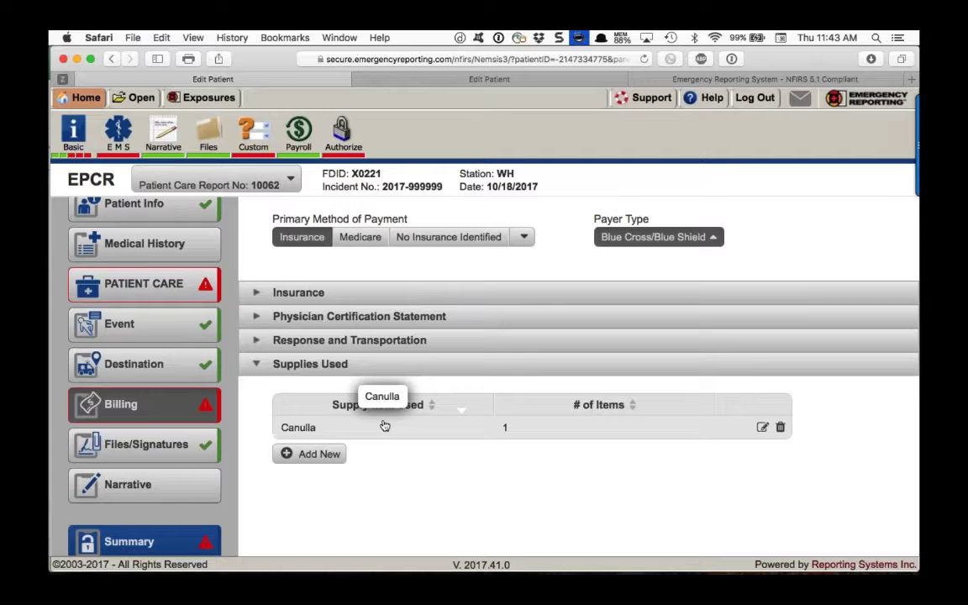
click(303, 457)
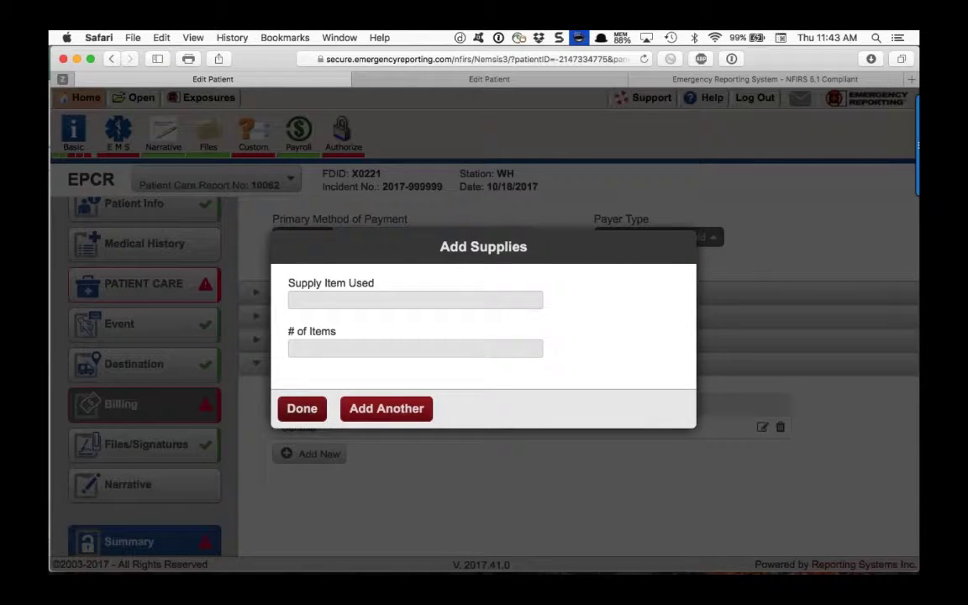
click(303, 408)
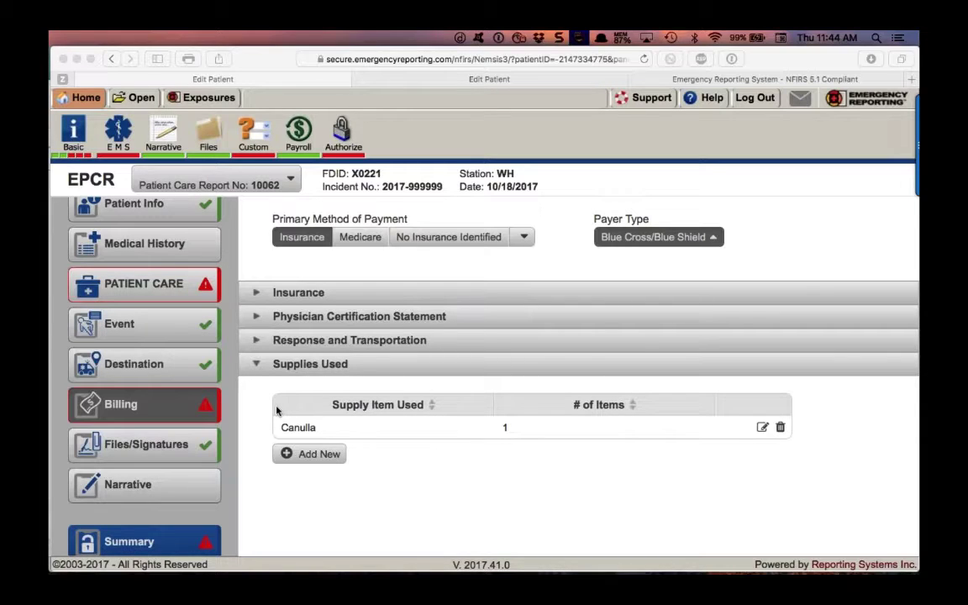
Open the report's Files/Signatures section and review the file group's file, attachment type and description fields
click(178, 452)
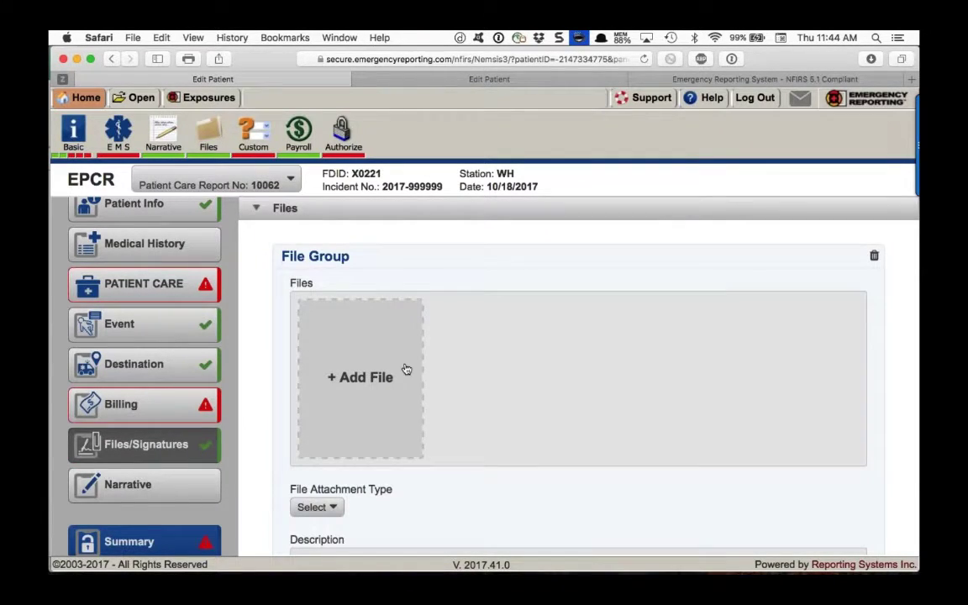
scroll(406, 370, down, 4)
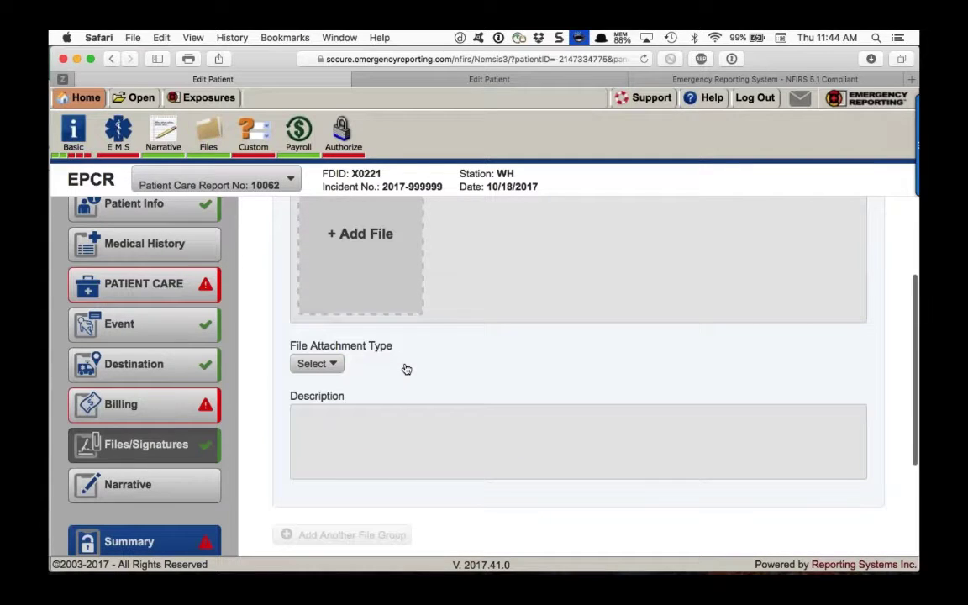
scroll(163, 407, up, 1)
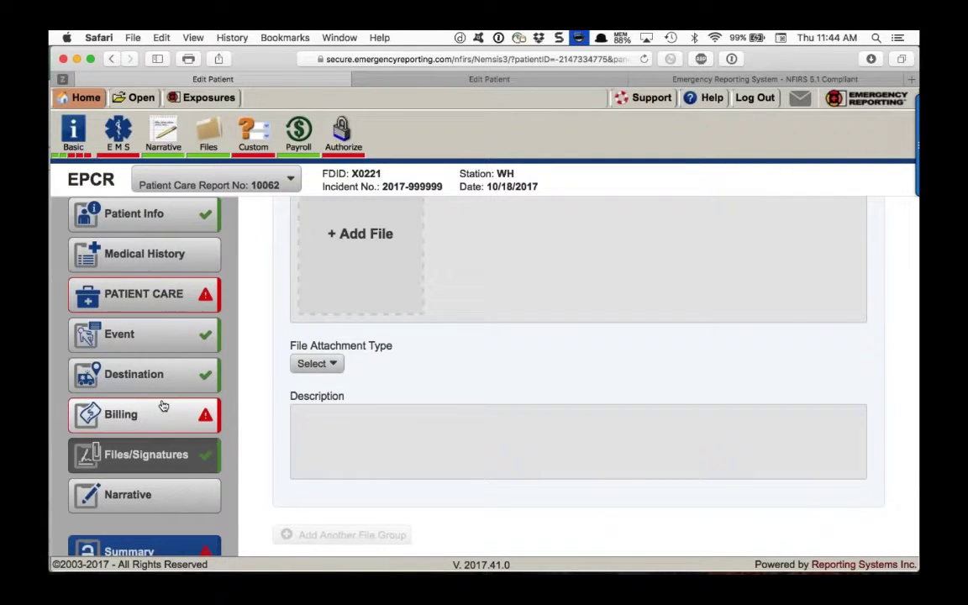
scroll(163, 407, up, 5)
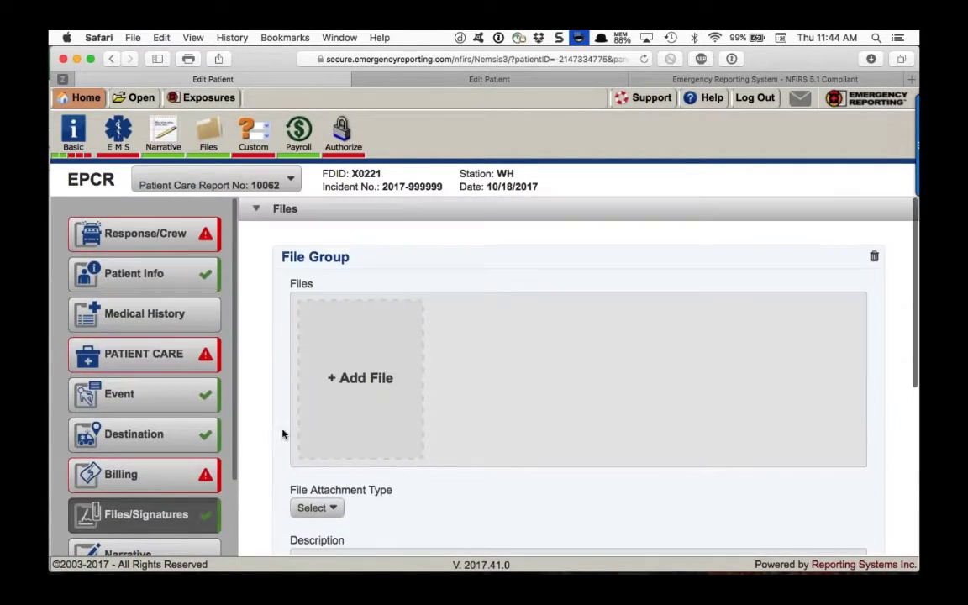
Return to the Billing section, view the blank Add Supplies form, and close it empty
click(166, 479)
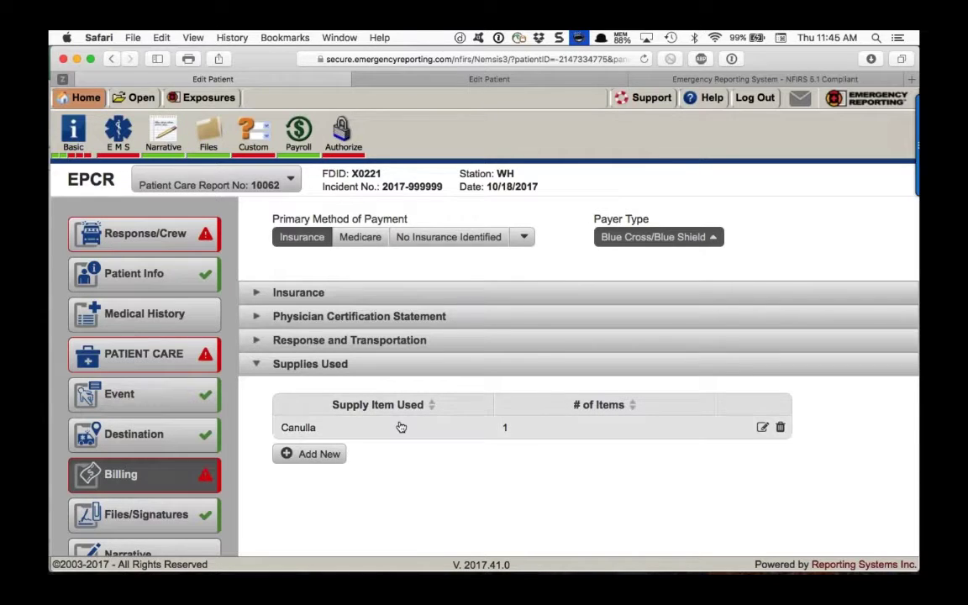
click(320, 459)
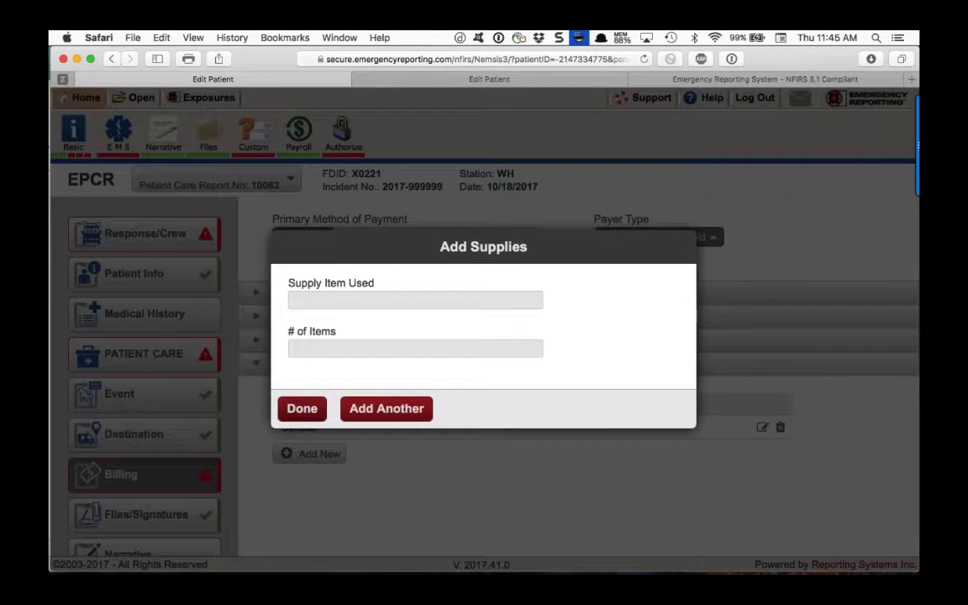
click(301, 409)
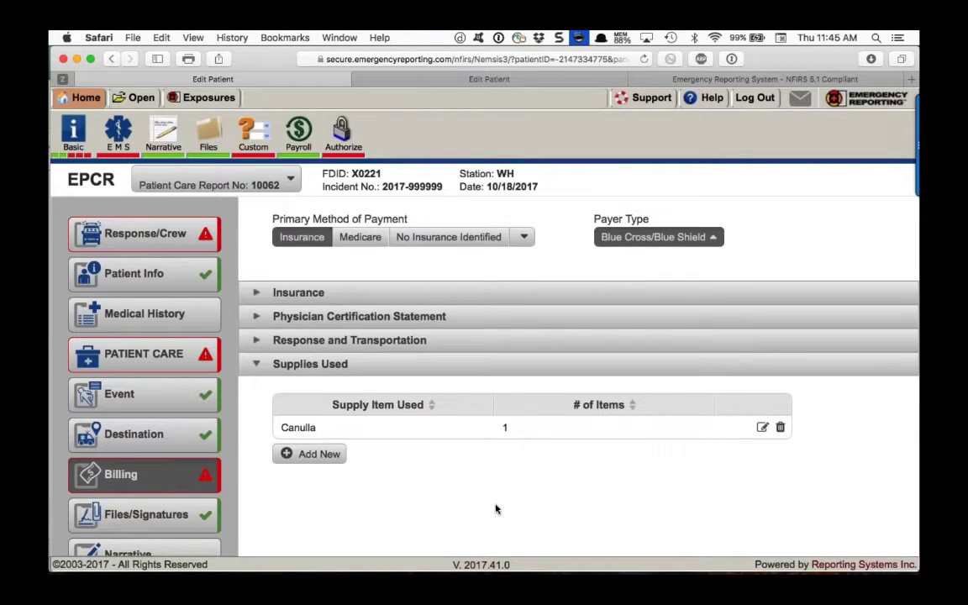
Correct the spelling of the Canulla supply item's name to Cannula in the billing supplies list
click(764, 428)
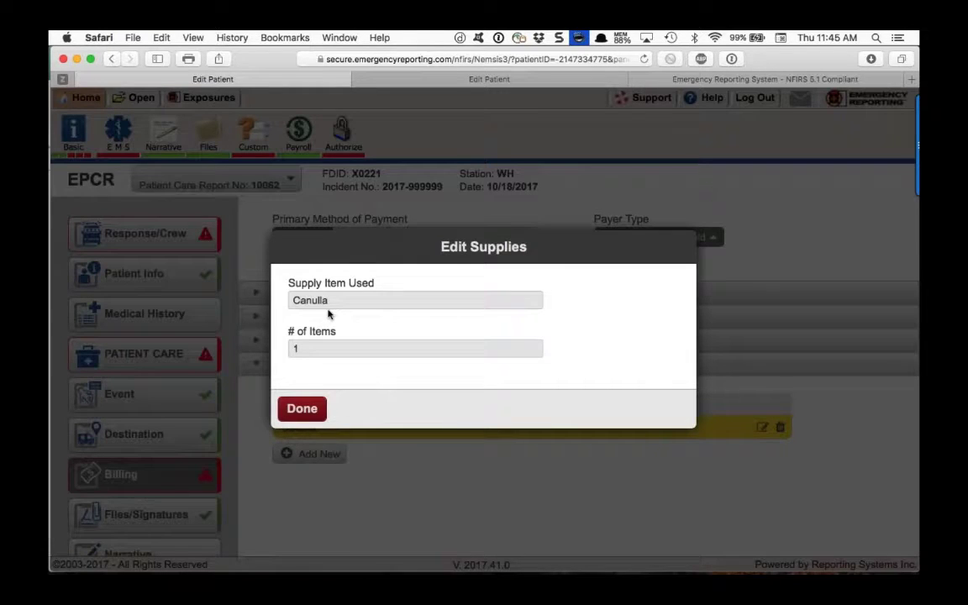
drag(329, 301, 304, 301)
text(nnu)
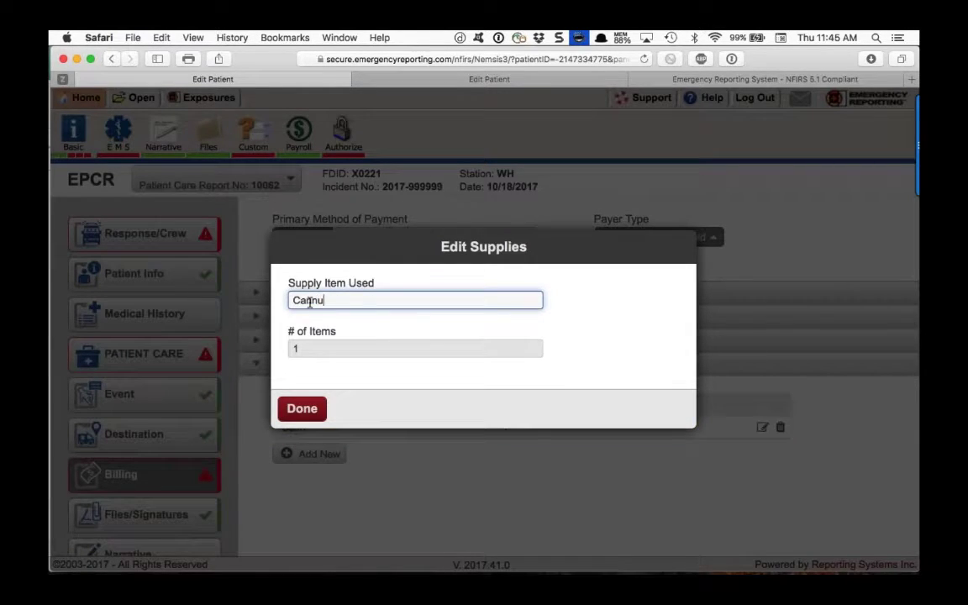
text(la)
click(302, 409)
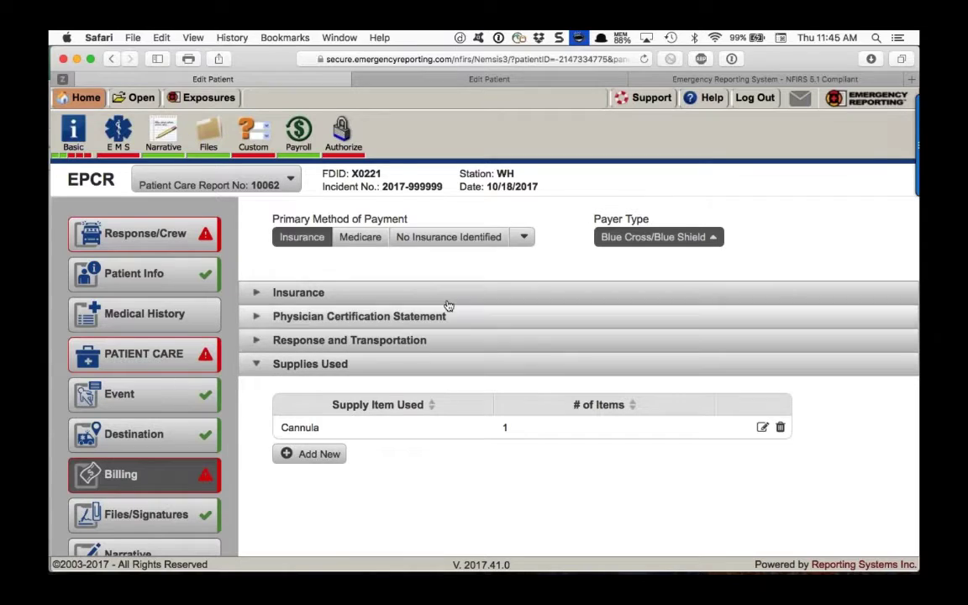
Open the support site in a new browser tab and go to its Suggest a Feature idea forum
right_click(654, 98)
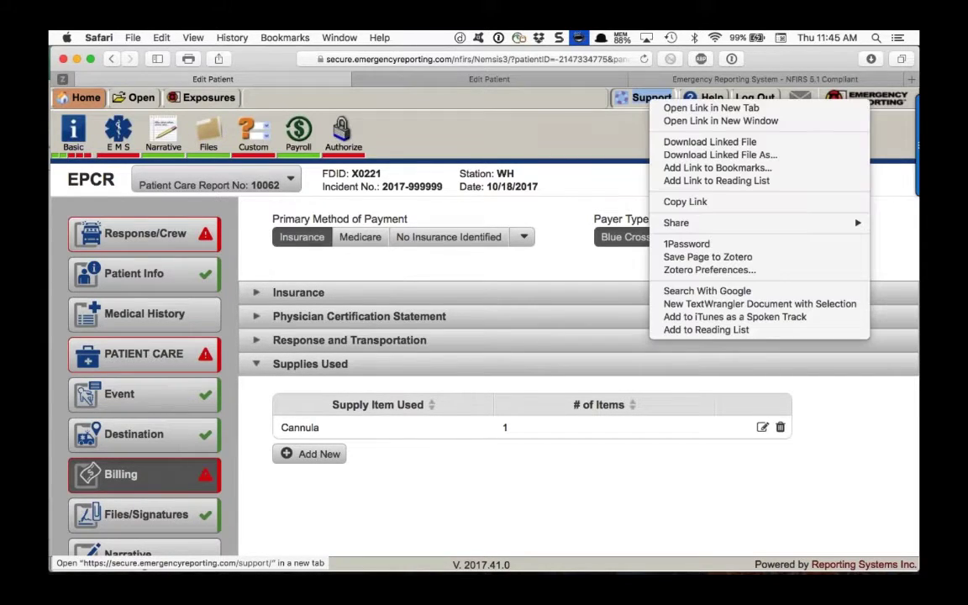
click(678, 107)
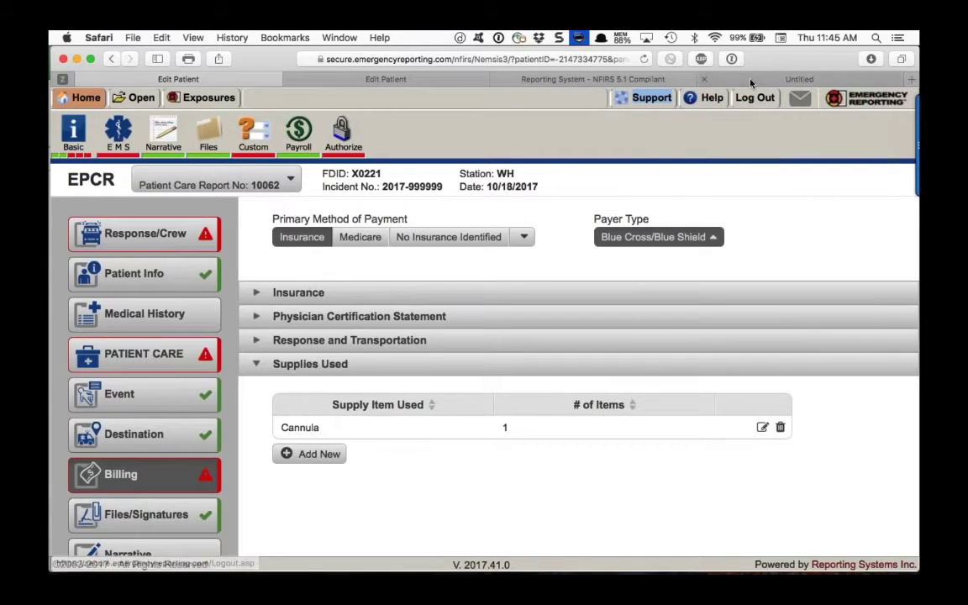
click(750, 81)
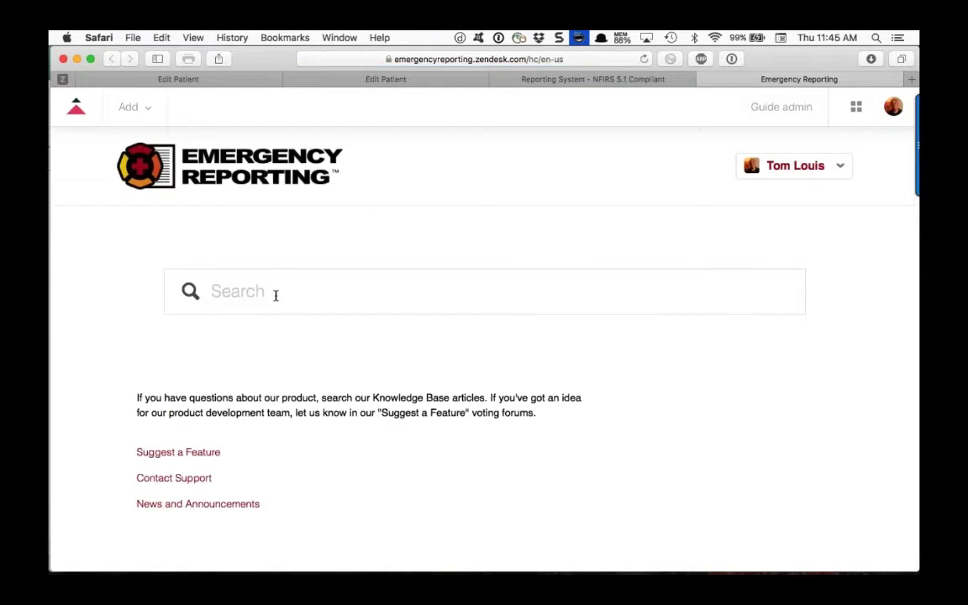
click(178, 452)
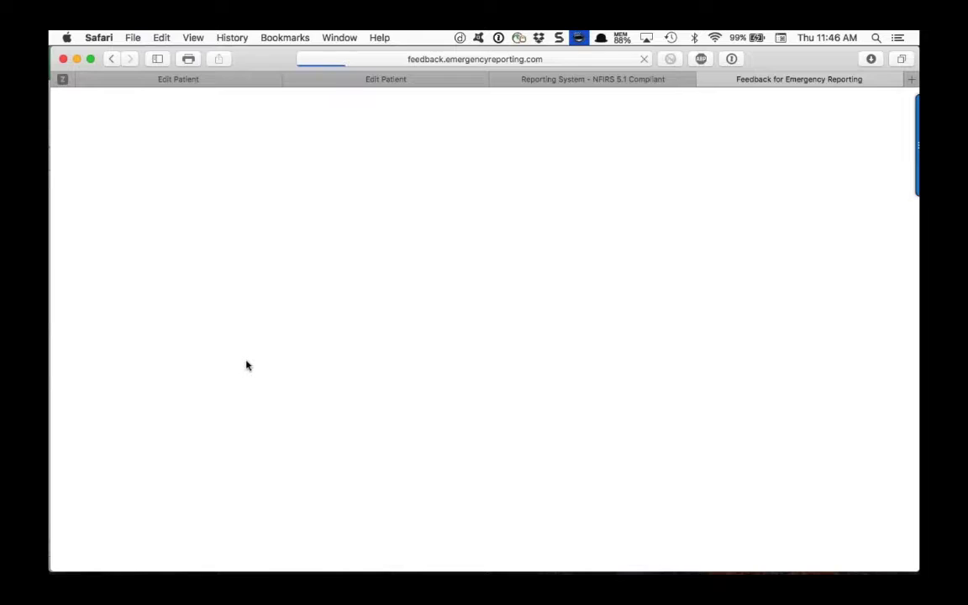
scroll(240, 353, down, 6)
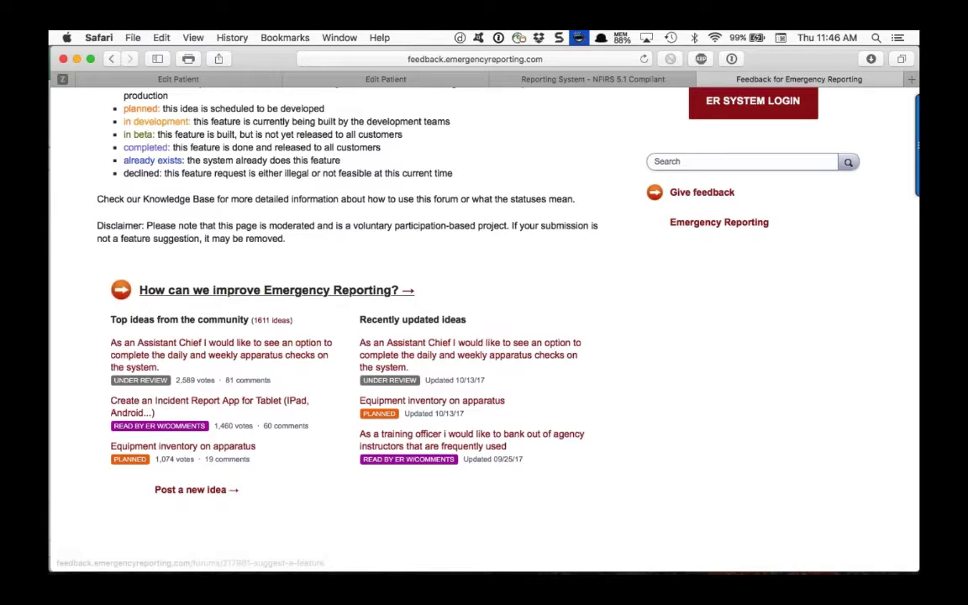
click(269, 290)
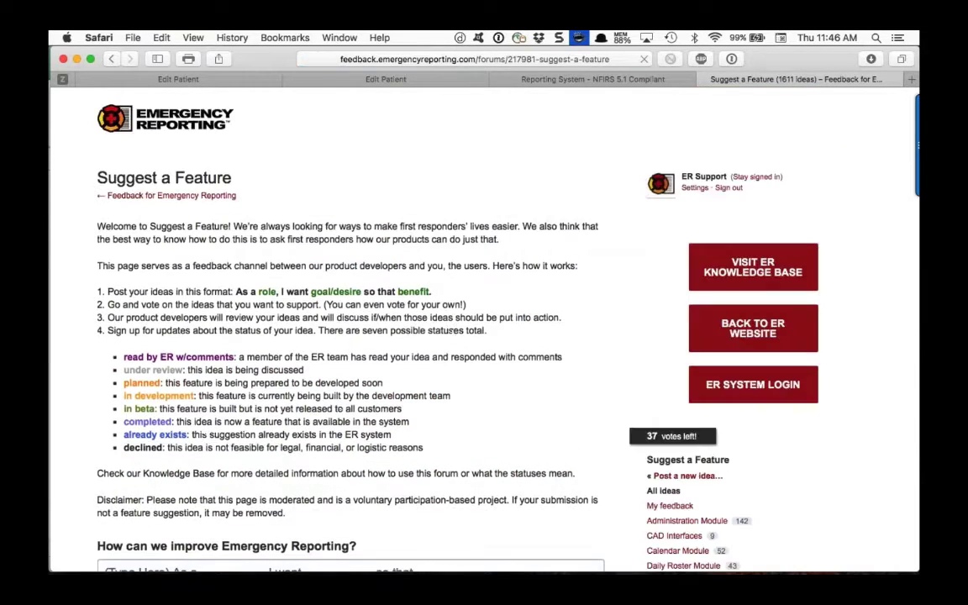
Search the Suggest a Feature ideas for supplies
scroll(269, 336, down, 2)
click(170, 472)
text(su)
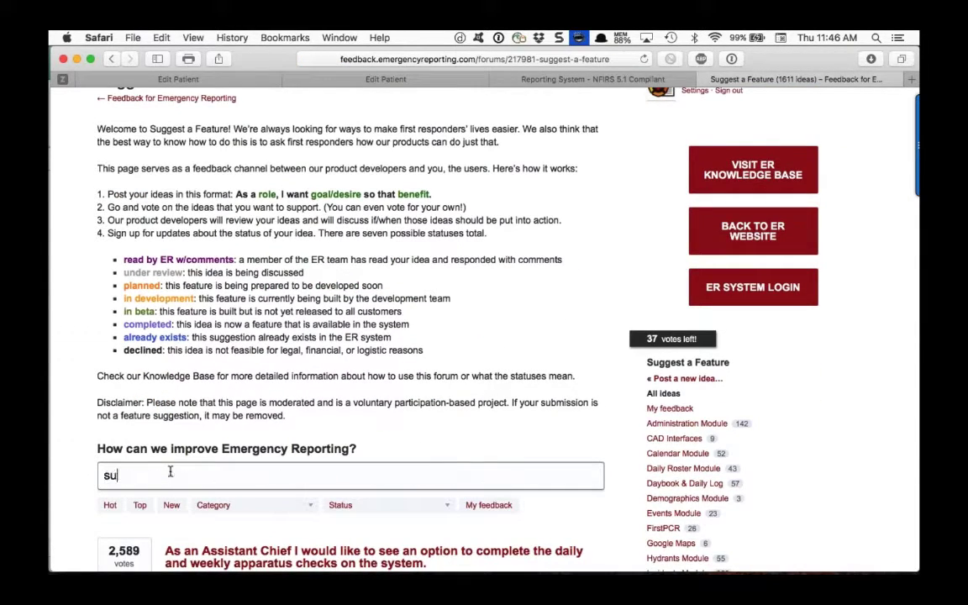
text(ppl)
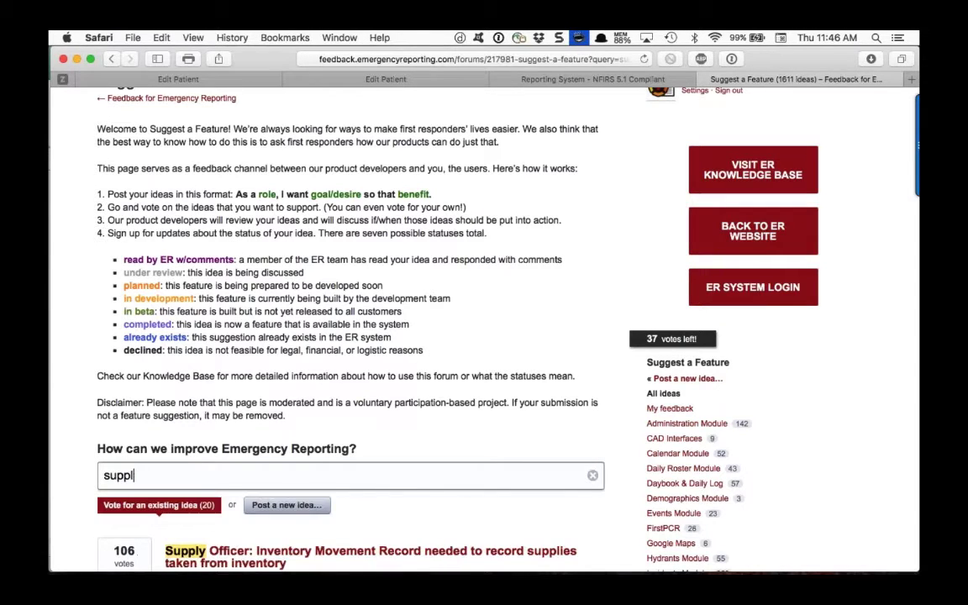
text(ies)
key(BackSpace)
Read through the supplies ideas for requests about recording used supplies, deducting inventory and ordering stock
scroll(336, 327, down, 5)
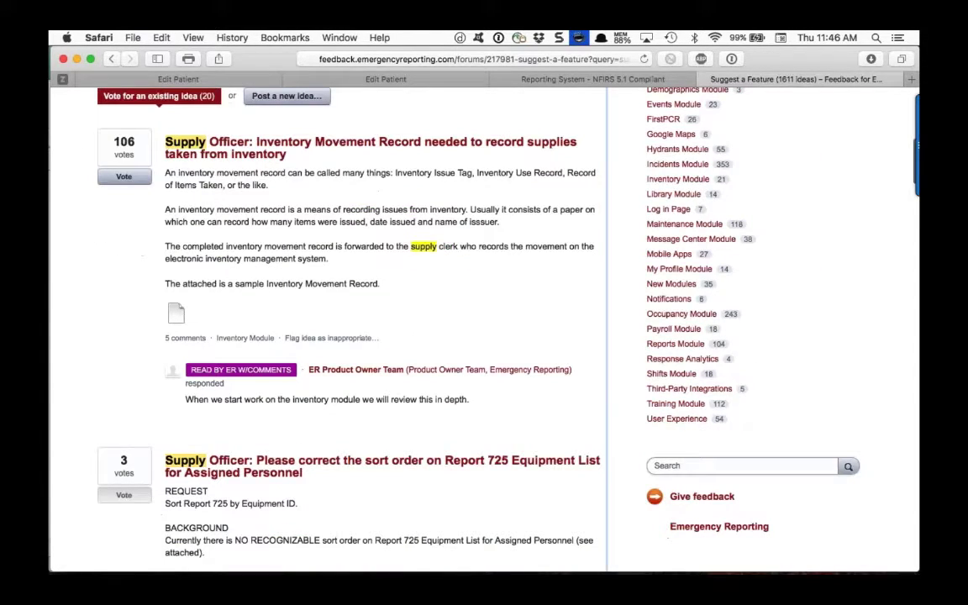
scroll(353, 370, down, 2)
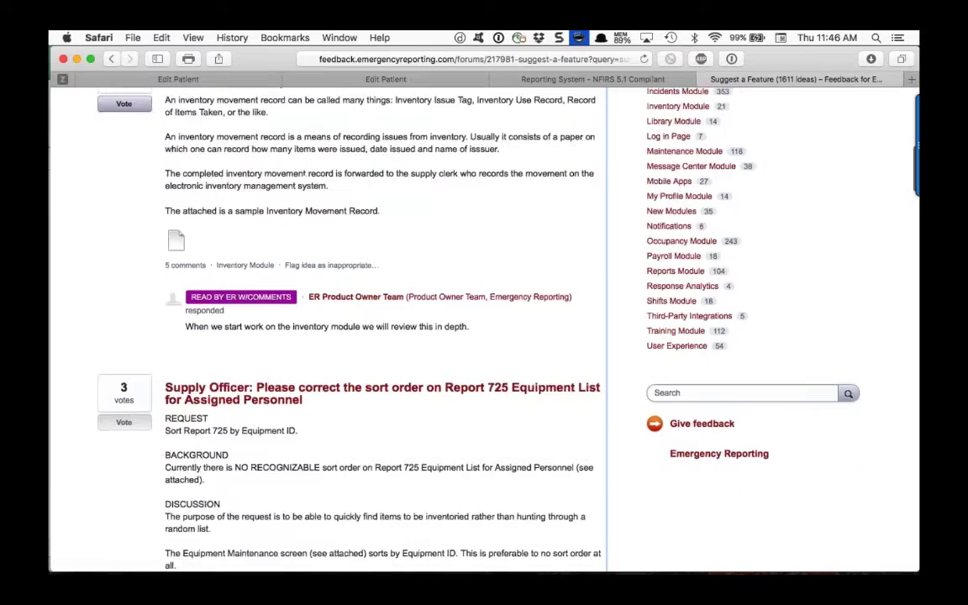
scroll(336, 328, down, 5)
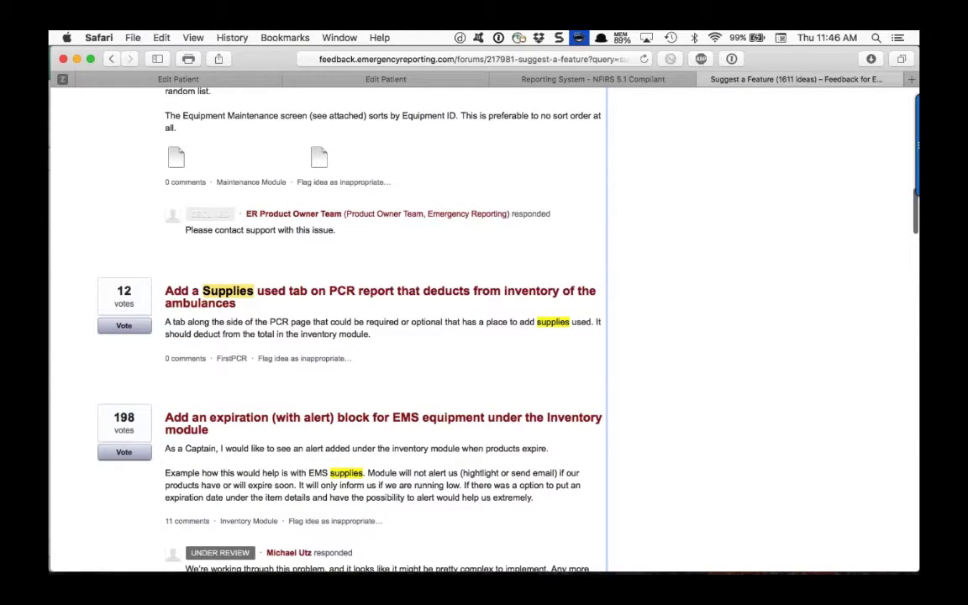
scroll(336, 328, down, 1)
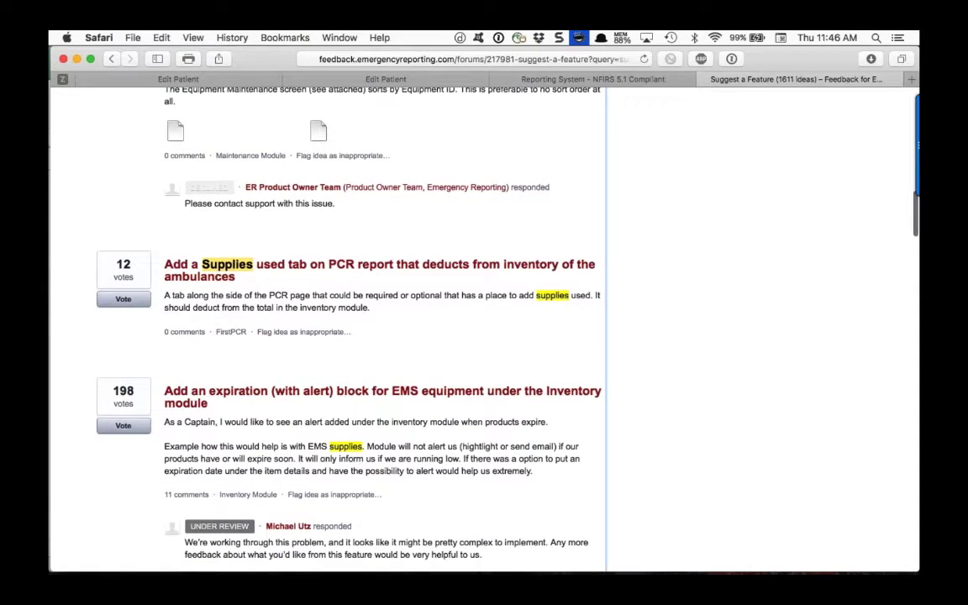
scroll(353, 336, down, 5)
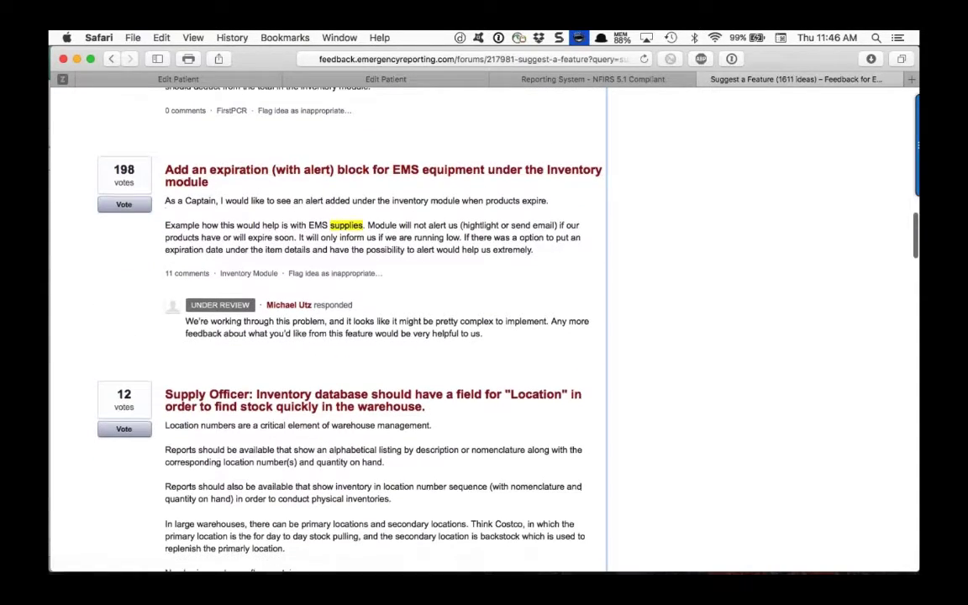
scroll(337, 328, down, 10)
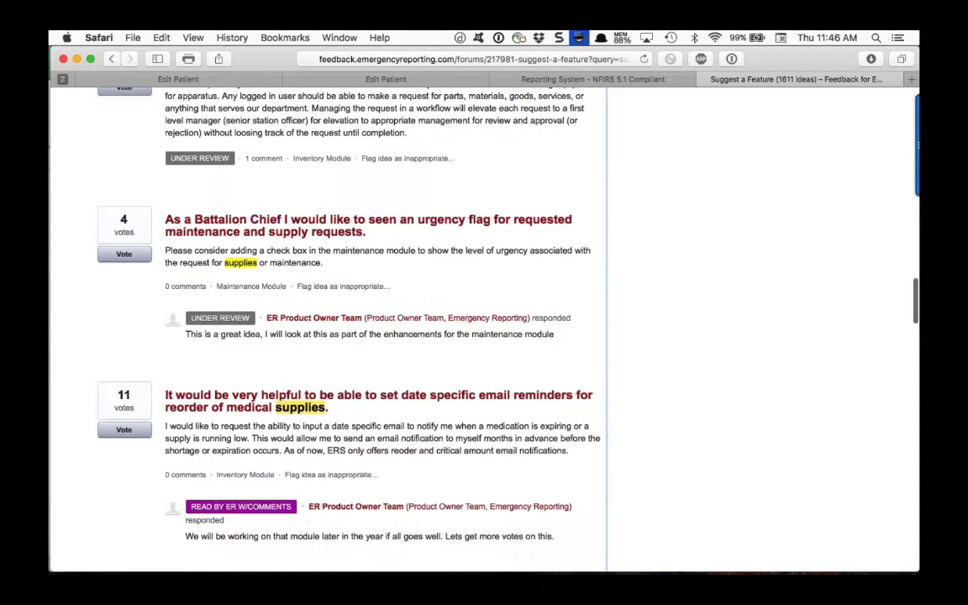
scroll(337, 328, down, 1)
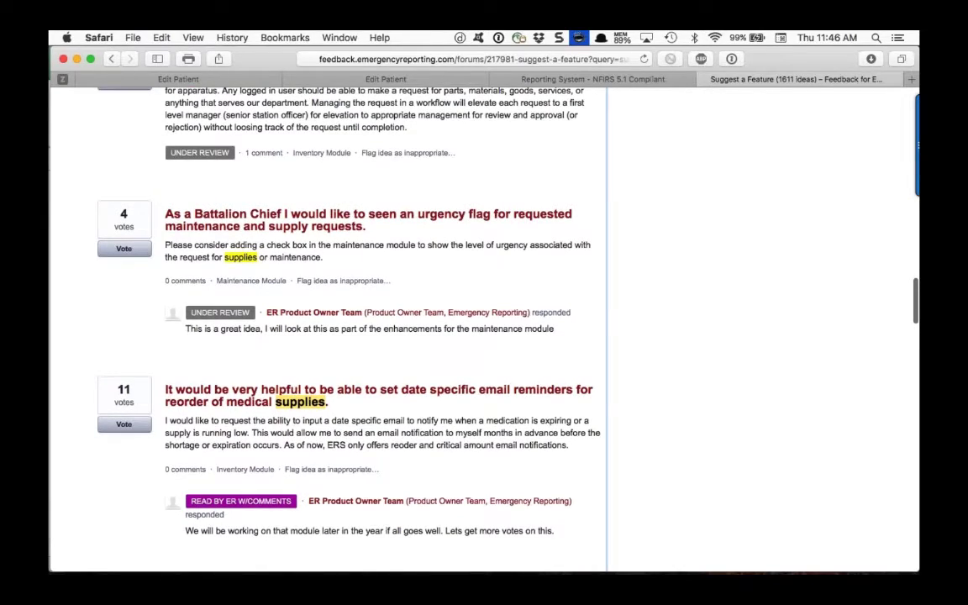
scroll(336, 327, down, 5)
scroll(336, 328, up, 7)
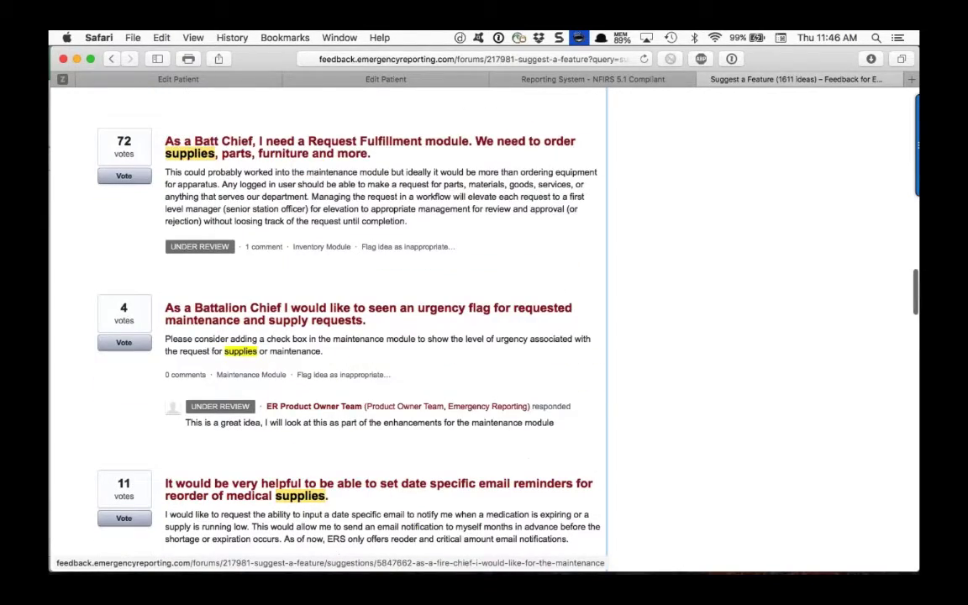
Replace the idea search term with billing
scroll(139, 426, up, 12)
scroll(139, 426, down, 3)
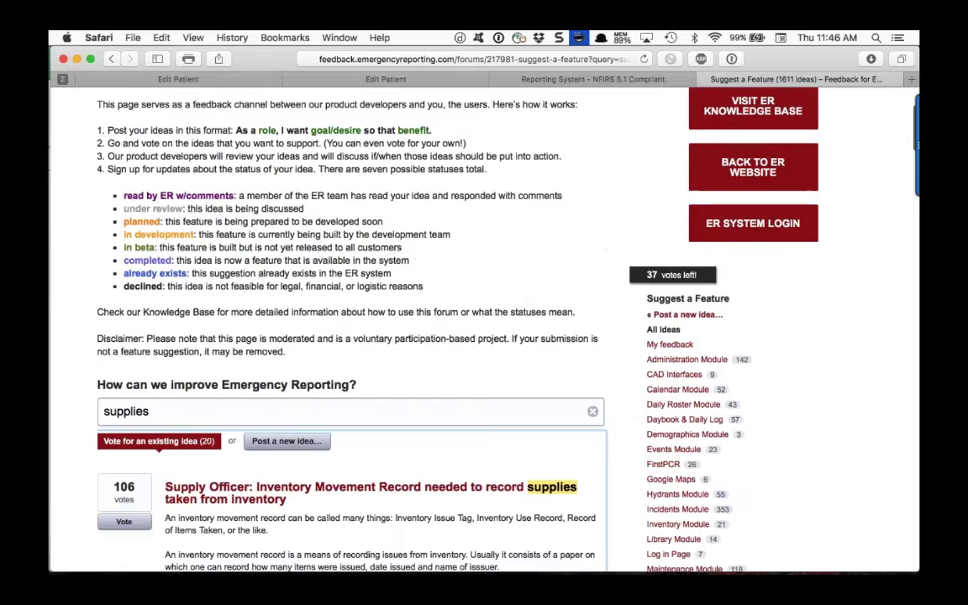
double_click(127, 412)
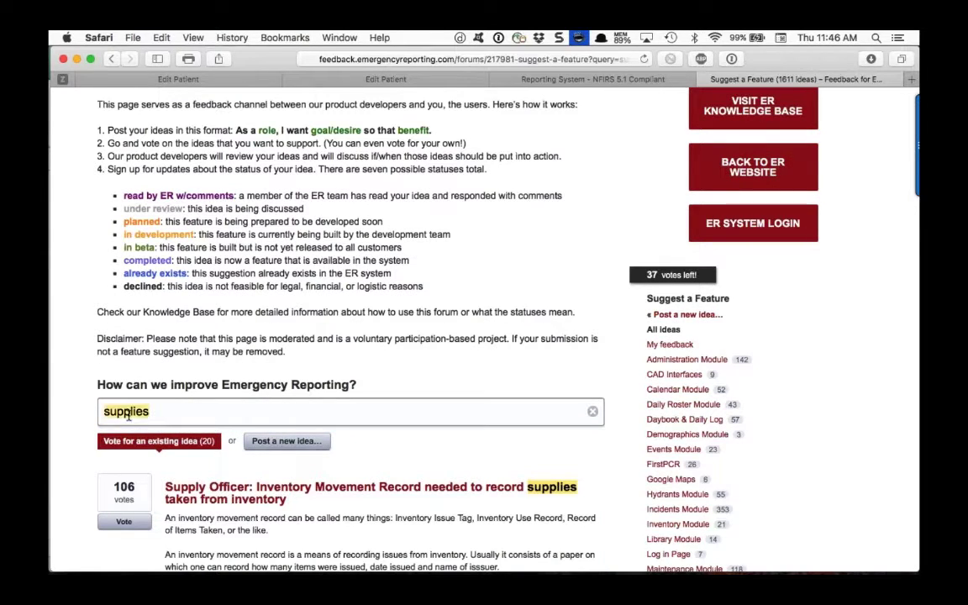
text(billing)
Examine the billing ideas down to the end of the list for requests related to EMS billing and supplies
scroll(129, 415, down, 7)
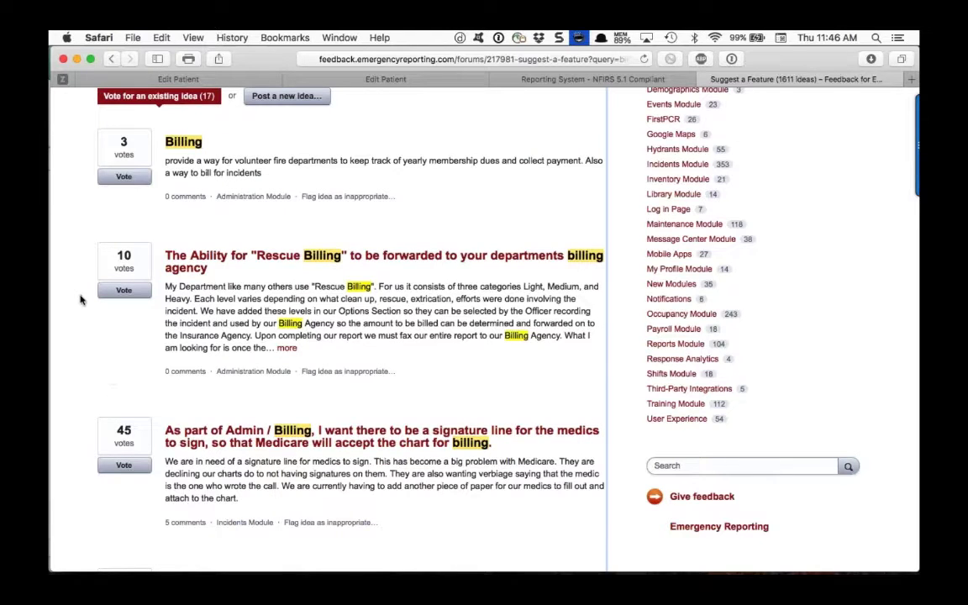
scroll(107, 335, down, 1)
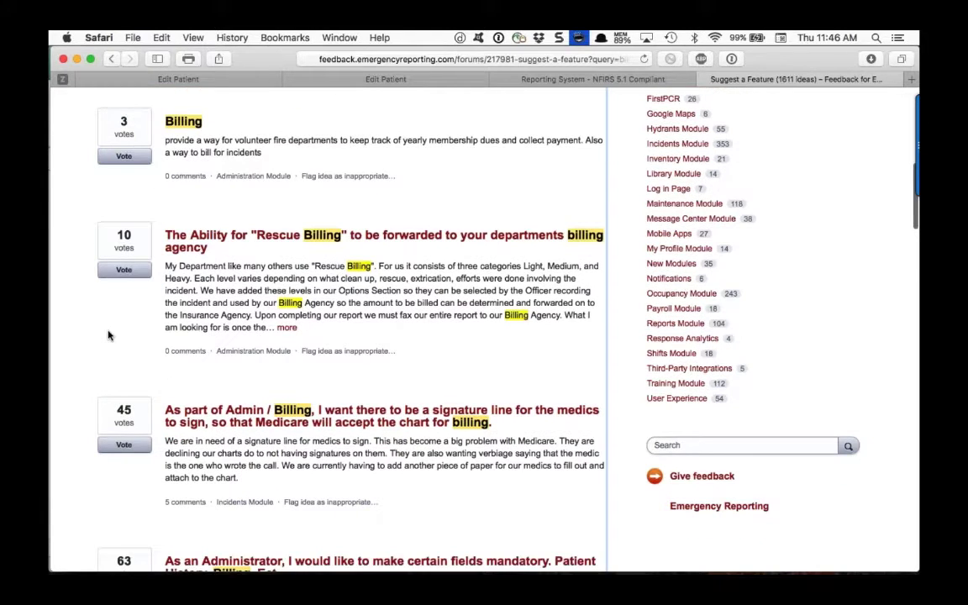
scroll(107, 336, down, 5)
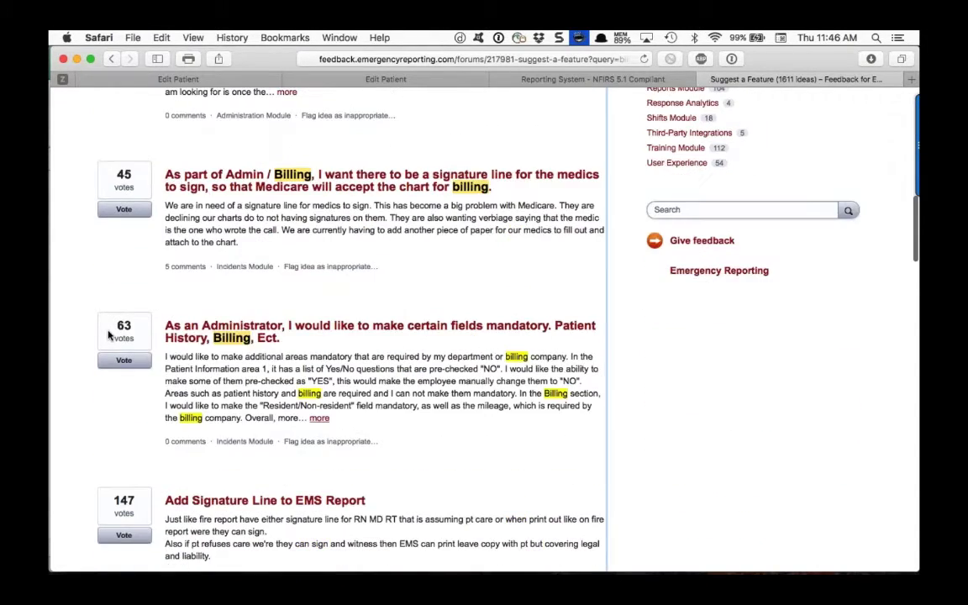
scroll(108, 336, down, 10)
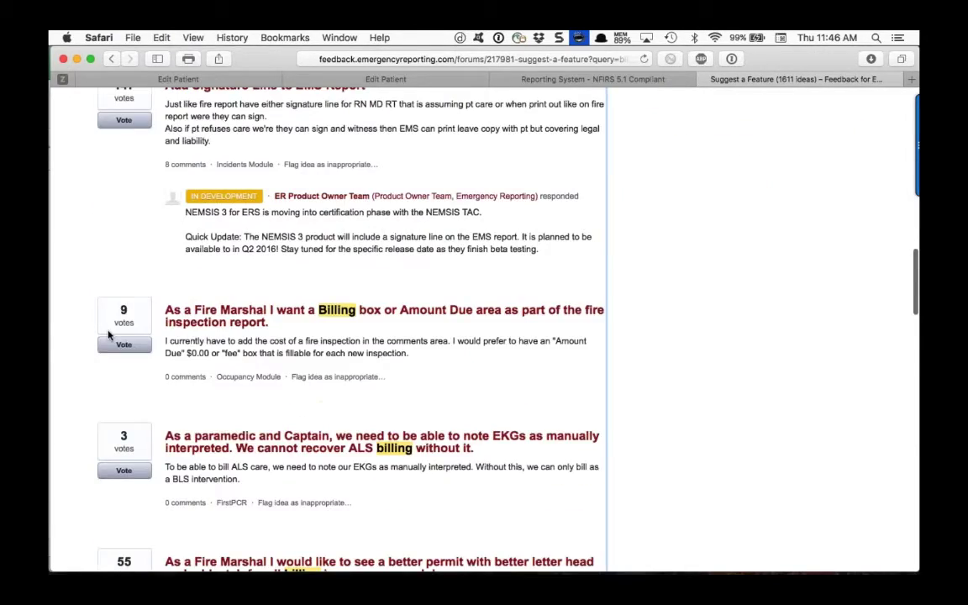
scroll(107, 335, down, 5)
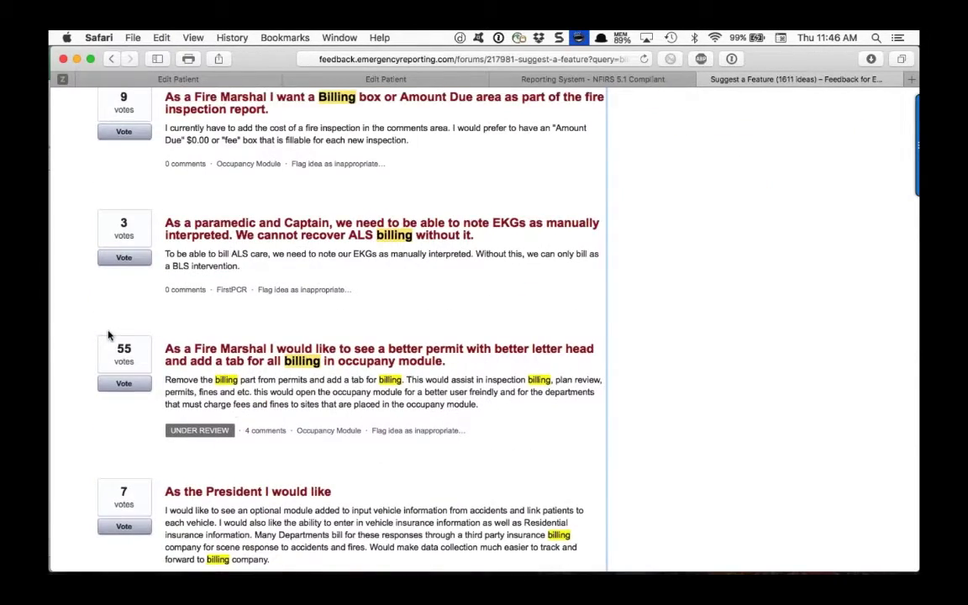
scroll(108, 335, down, 11)
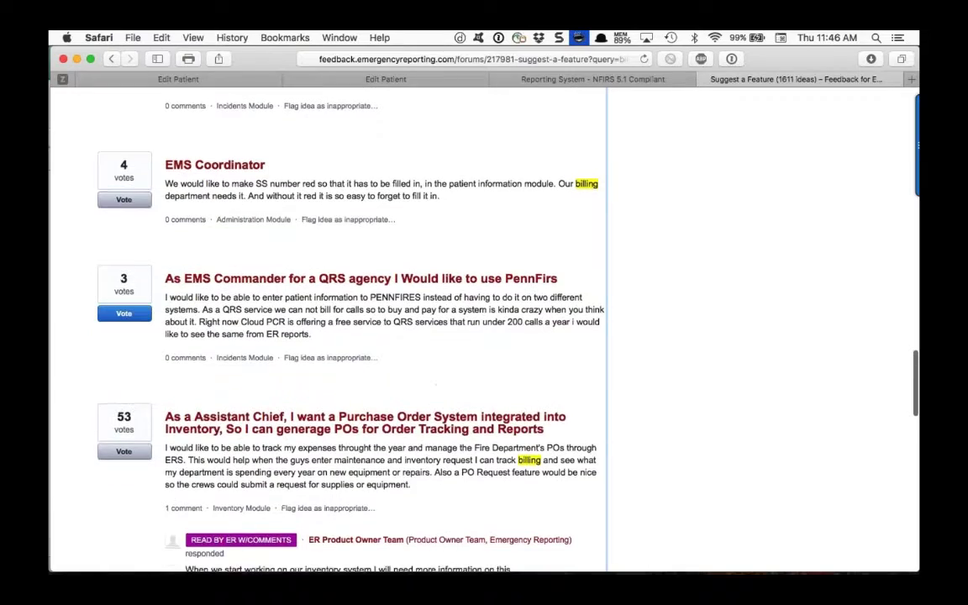
scroll(484, 330, down, 3)
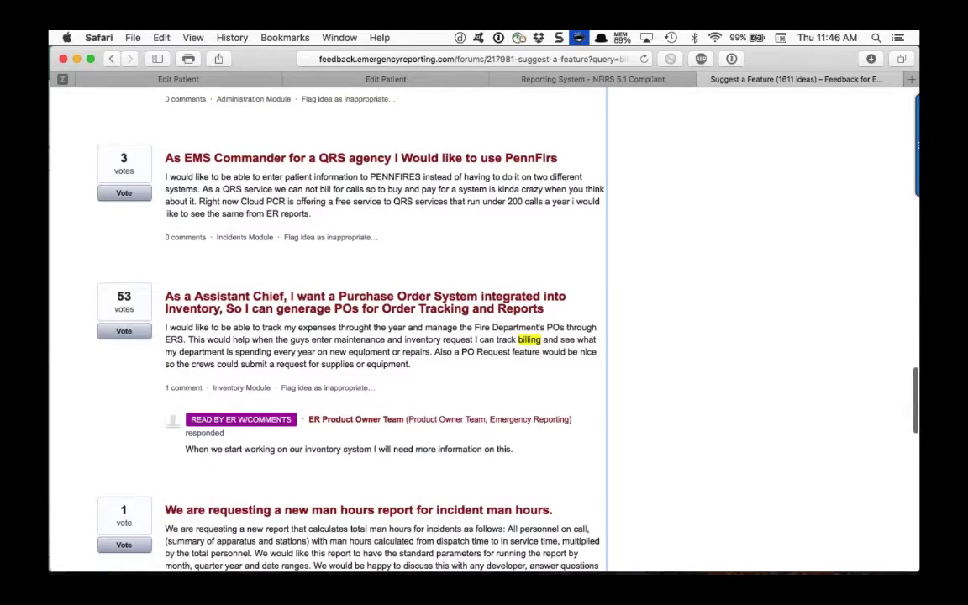
scroll(484, 330, down, 10)
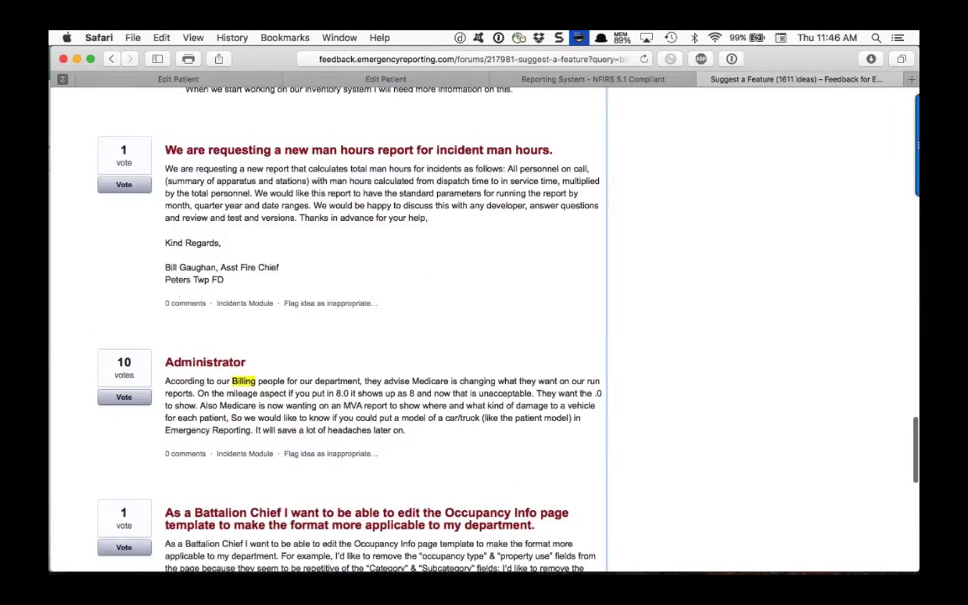
scroll(484, 330, down, 12)
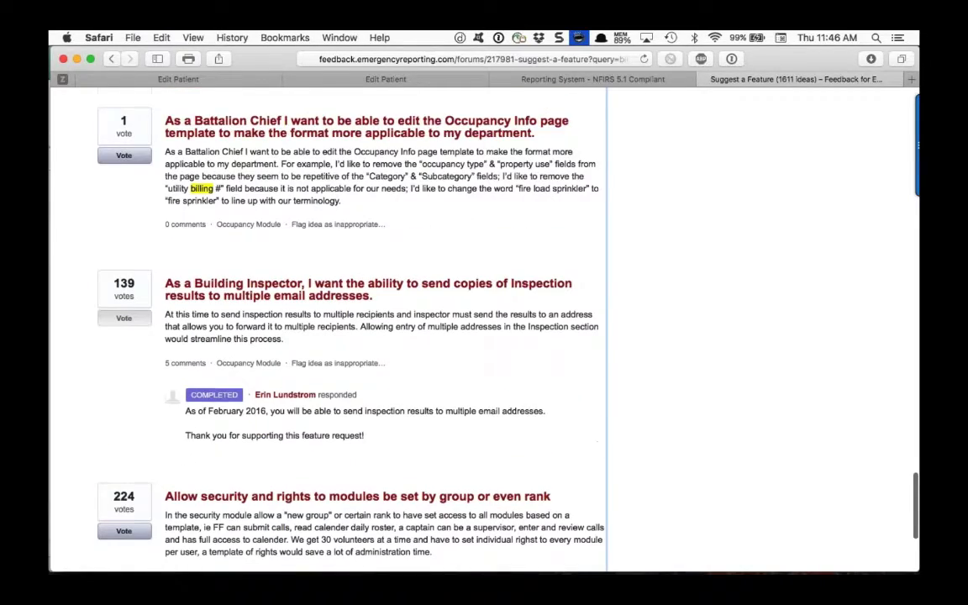
scroll(485, 329, down, 1)
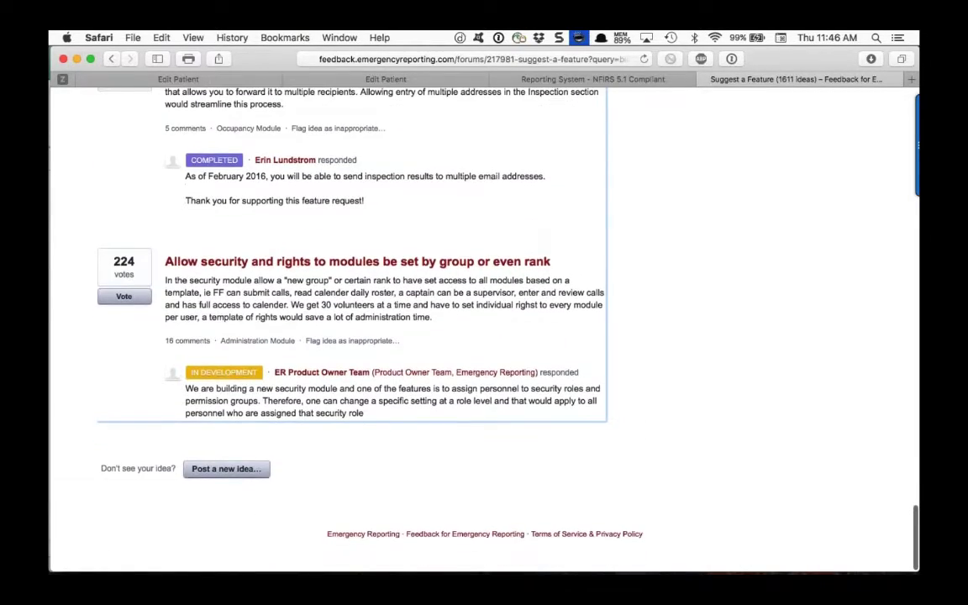
Search the ideas for supplies again and view the first matching suggestions
scroll(484, 330, up, 20)
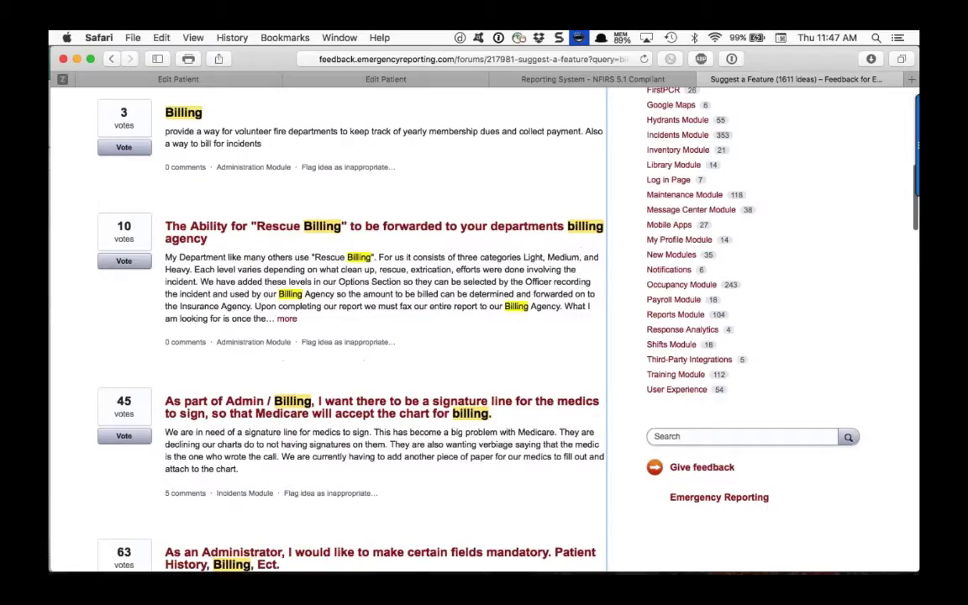
scroll(137, 357, down, 5)
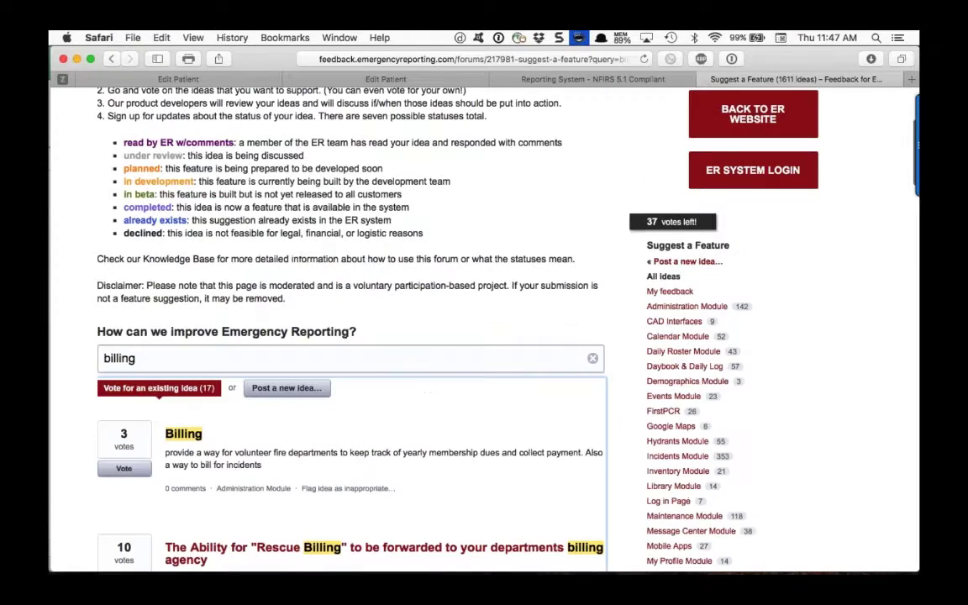
double_click(137, 357)
text(suppli)
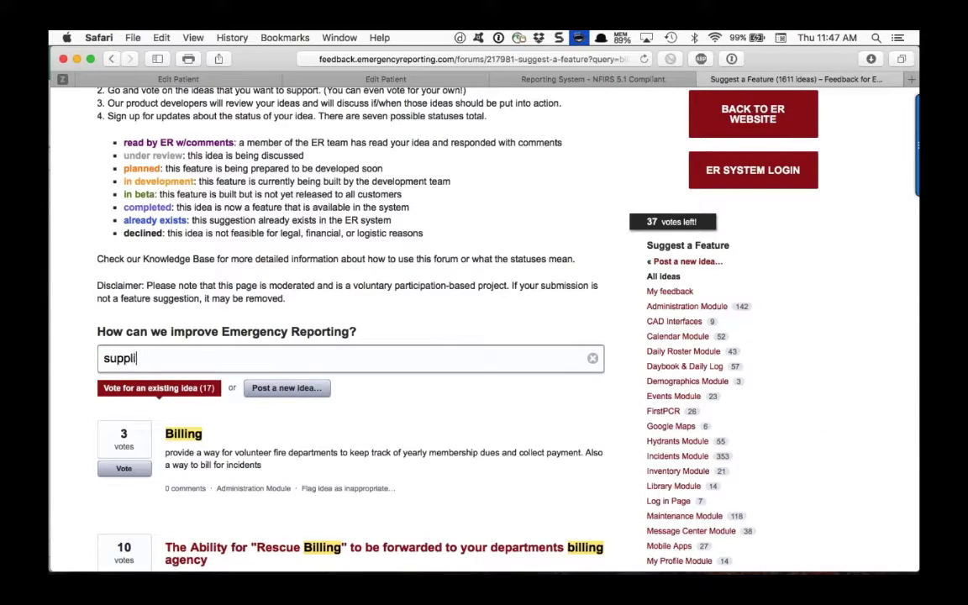
text(es)
scroll(101, 293, down, 7)
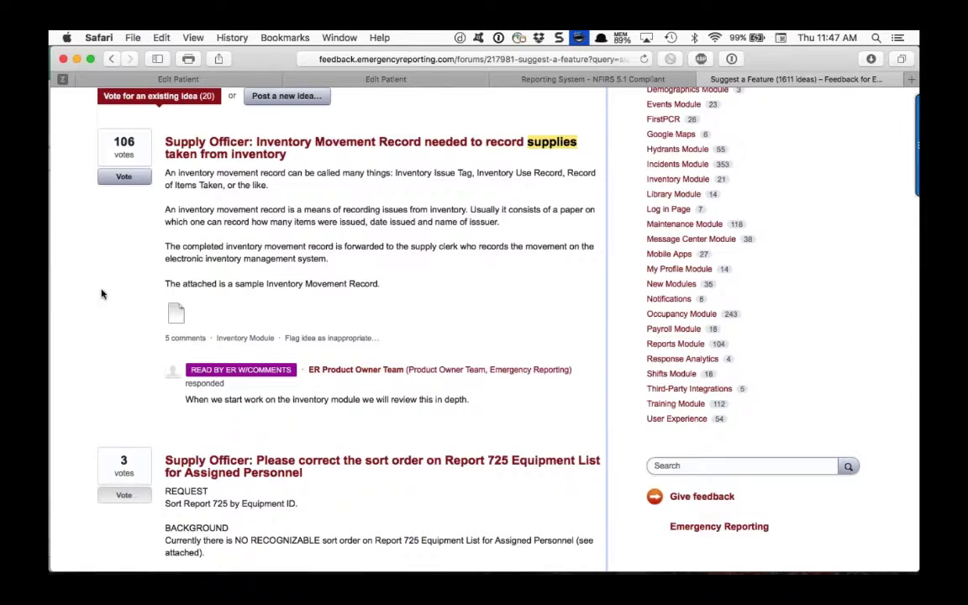
Read through the supplies ideas on inventory movement, PCR supply deduction, expiration alerts and supply requests, returning to the forum introduction
scroll(185, 163, down, 2)
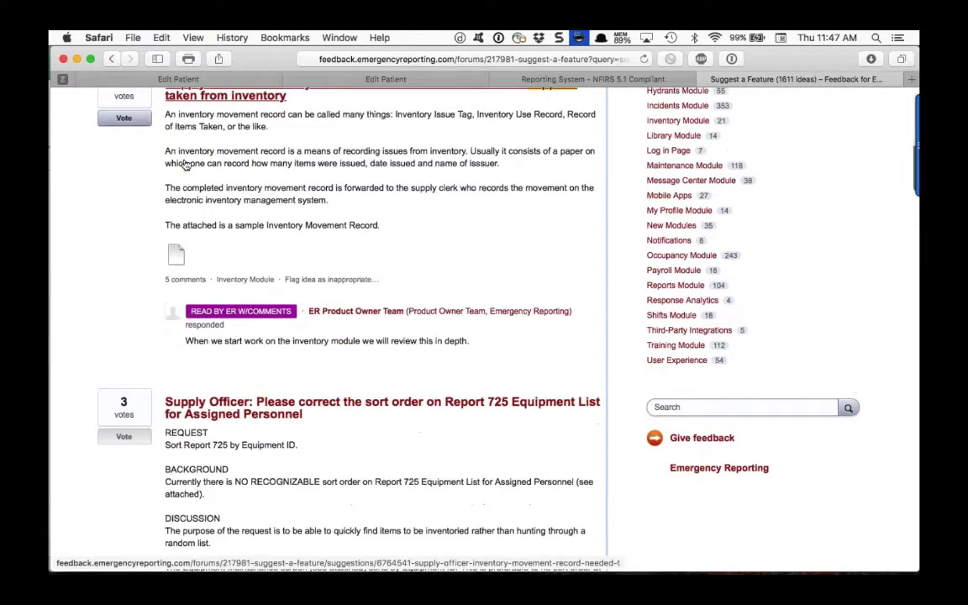
scroll(185, 164, up, 2)
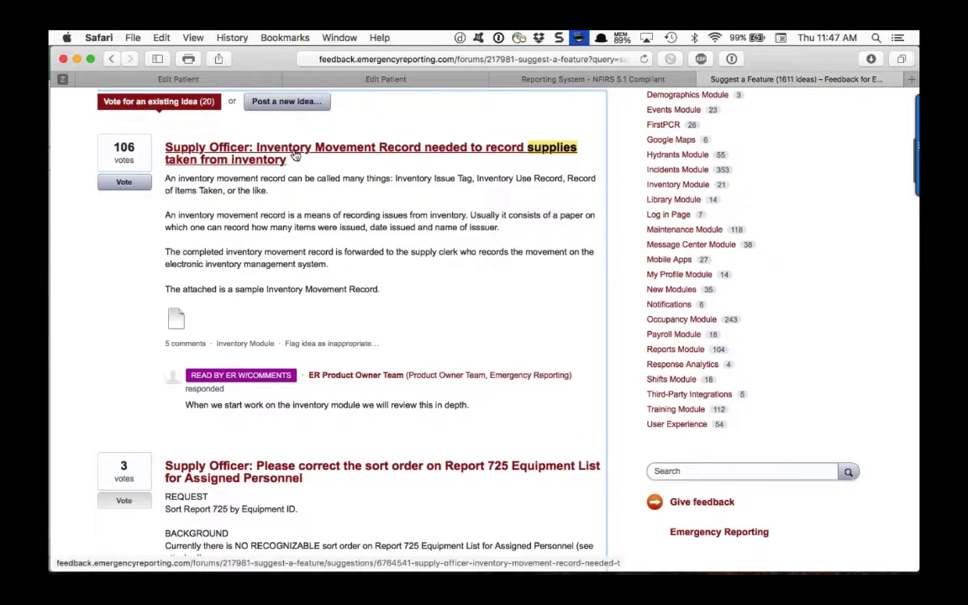
scroll(327, 294, down, 2)
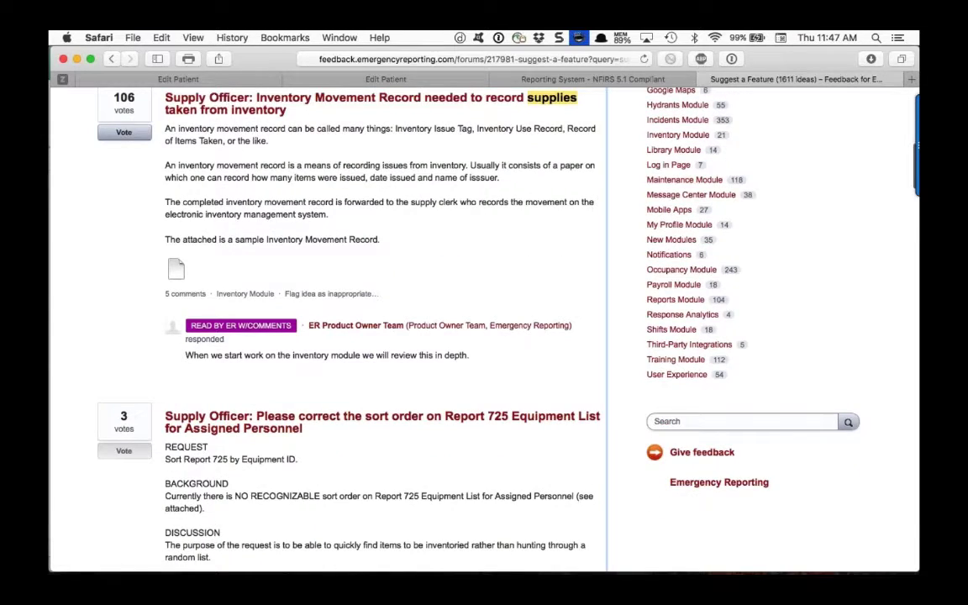
scroll(328, 294, down, 15)
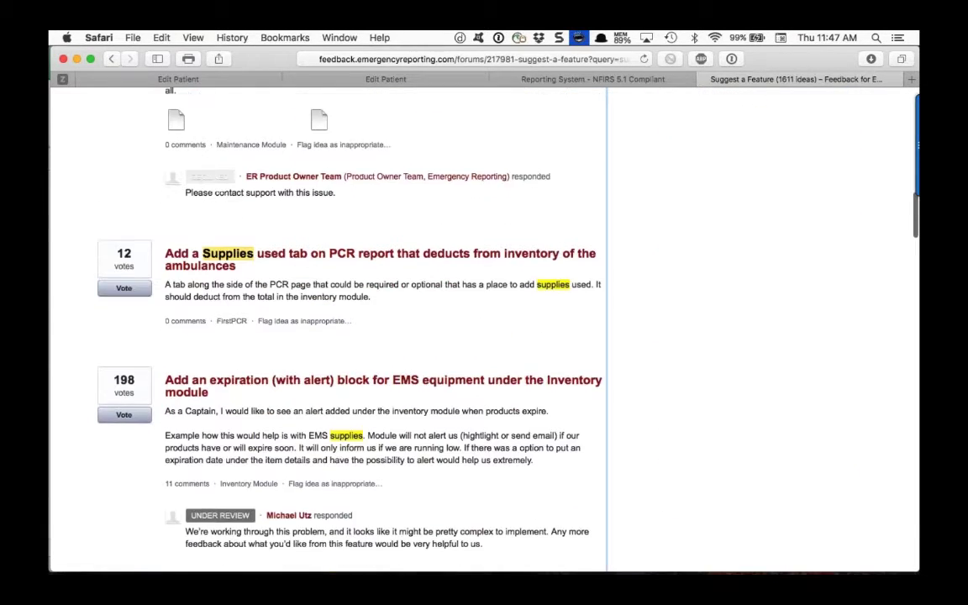
scroll(179, 306, down, 5)
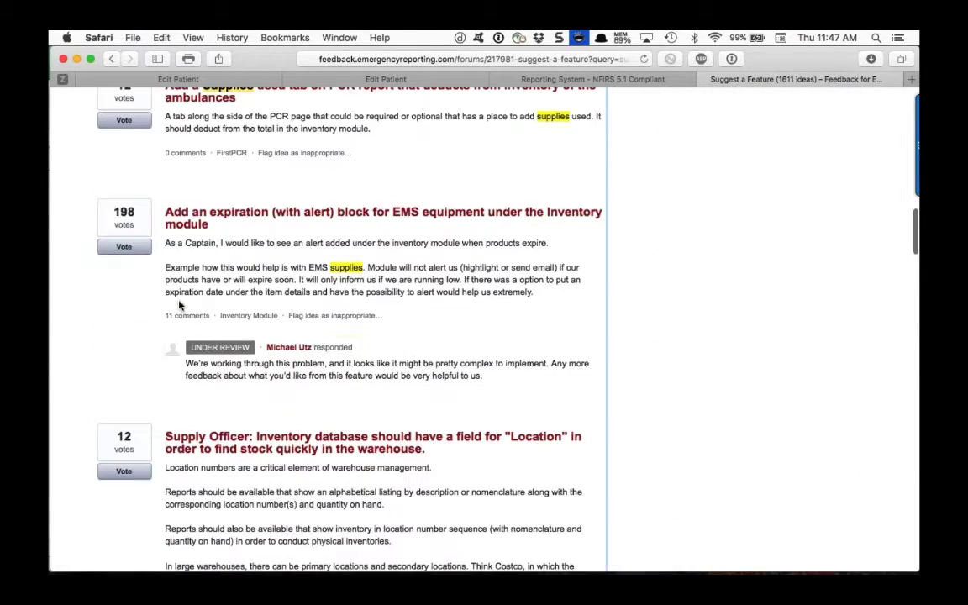
scroll(179, 306, down, 12)
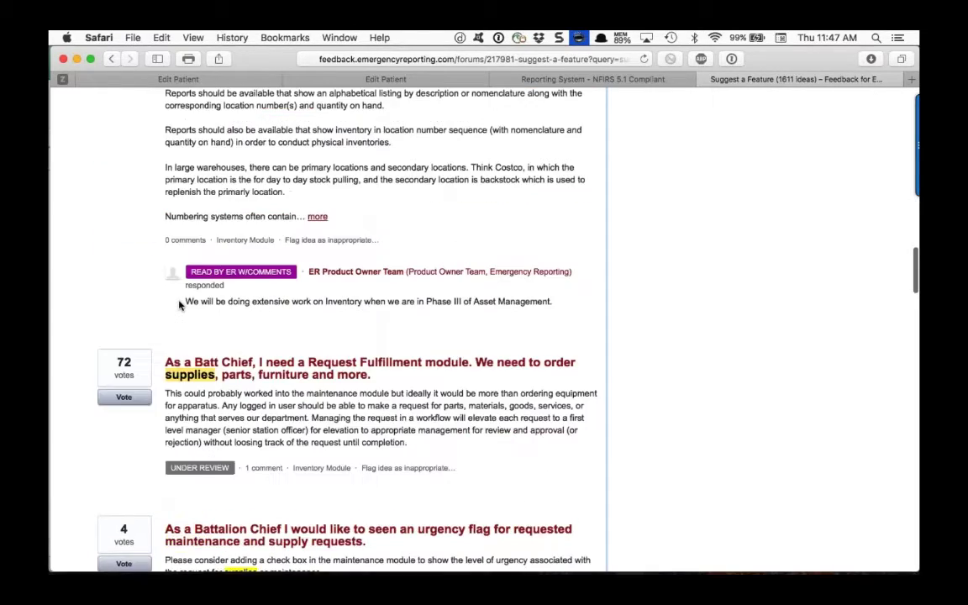
scroll(179, 306, down, 2)
scroll(179, 306, down, 7)
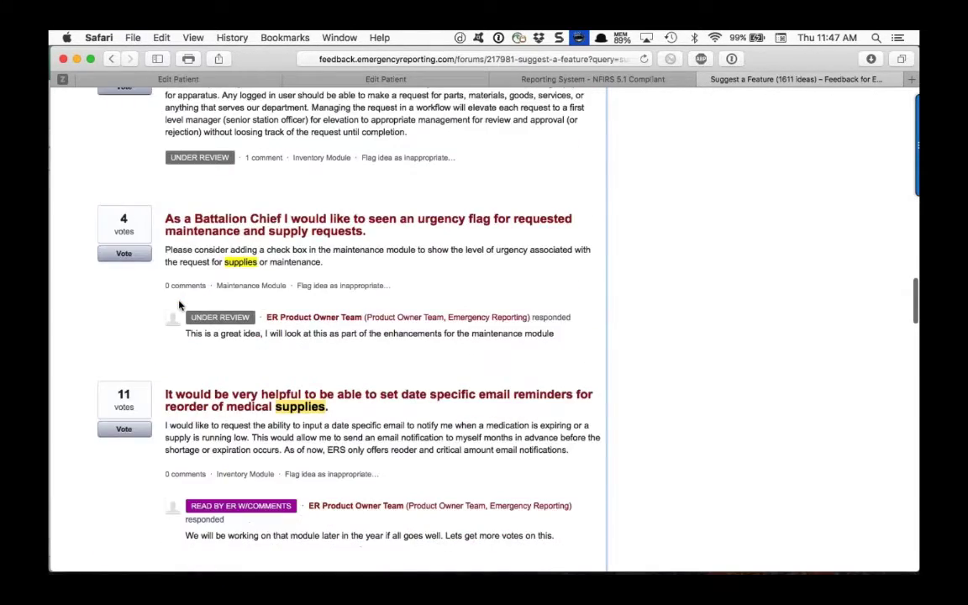
scroll(179, 306, up, 13)
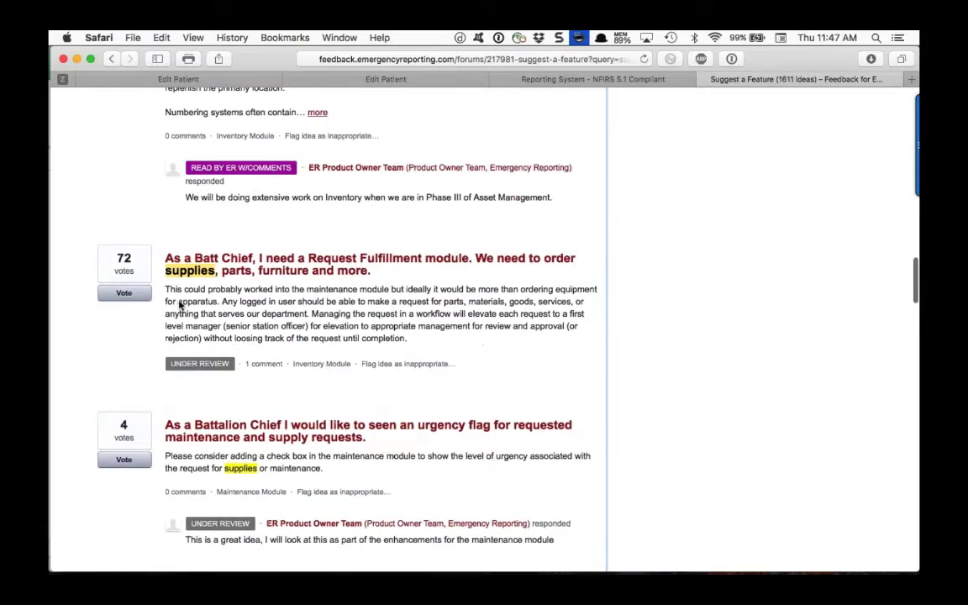
scroll(328, 328, up, 3)
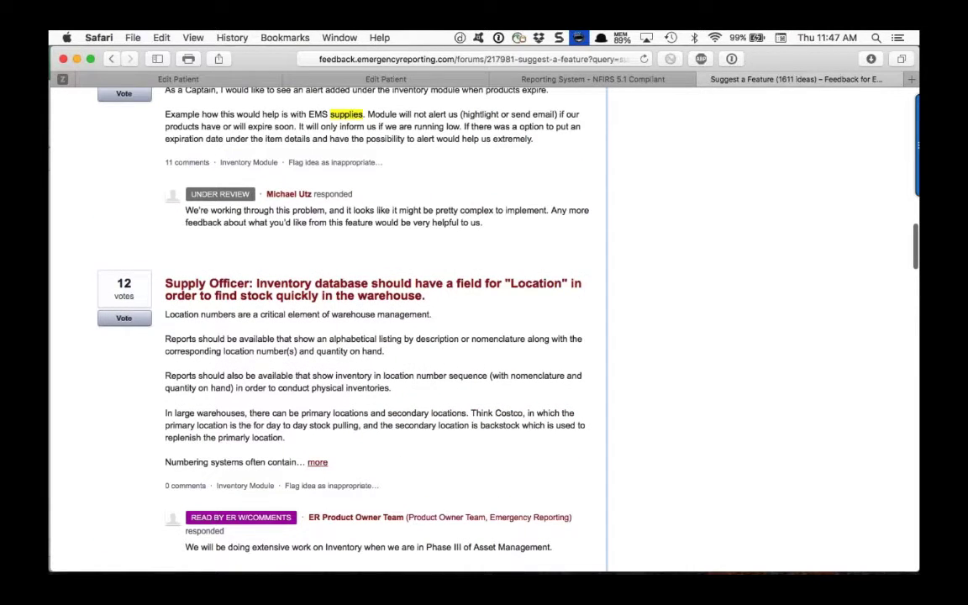
scroll(179, 306, up, 7)
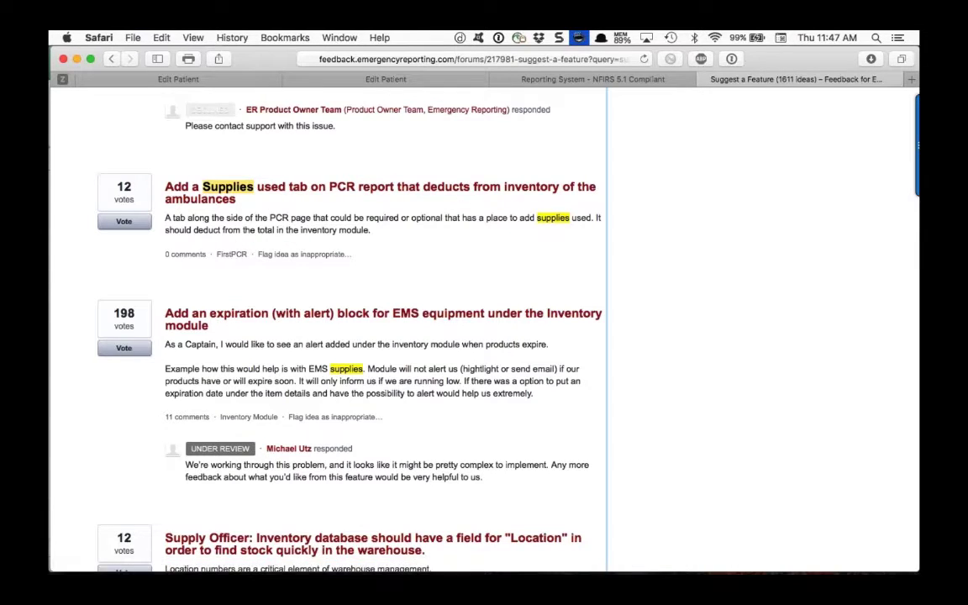
scroll(451, 193, up, 1)
scroll(353, 328, up, 20)
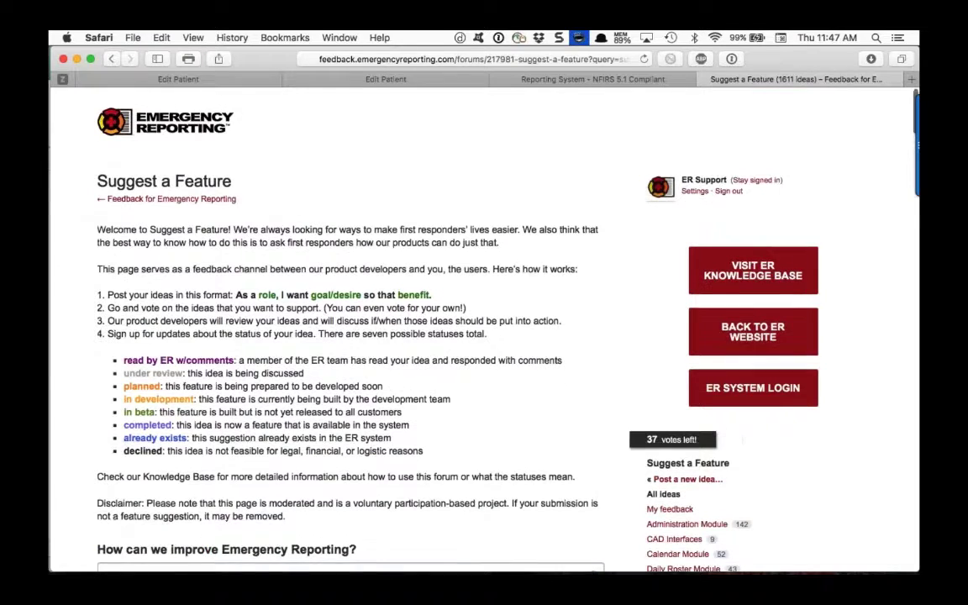
click(542, 79)
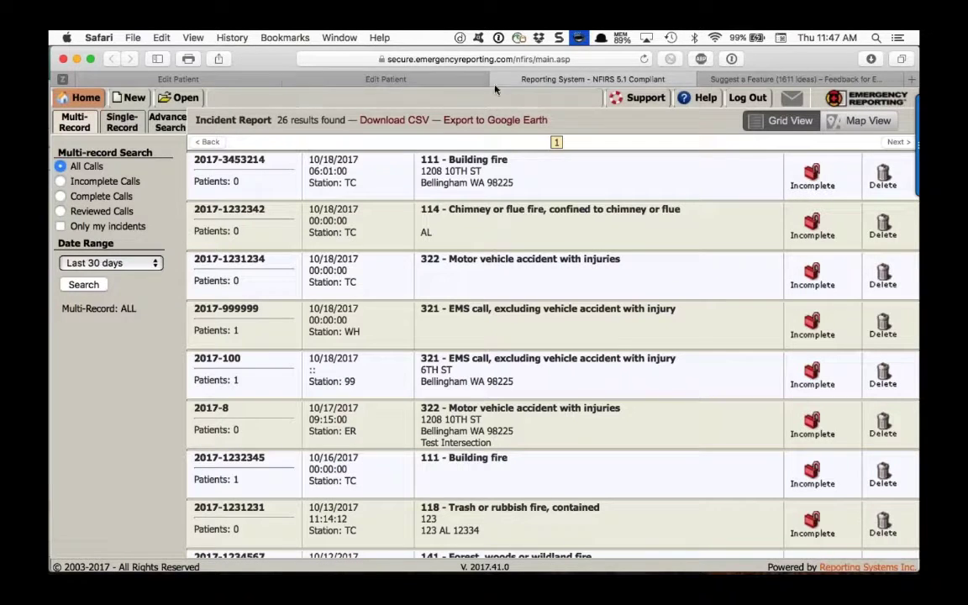
click(432, 80)
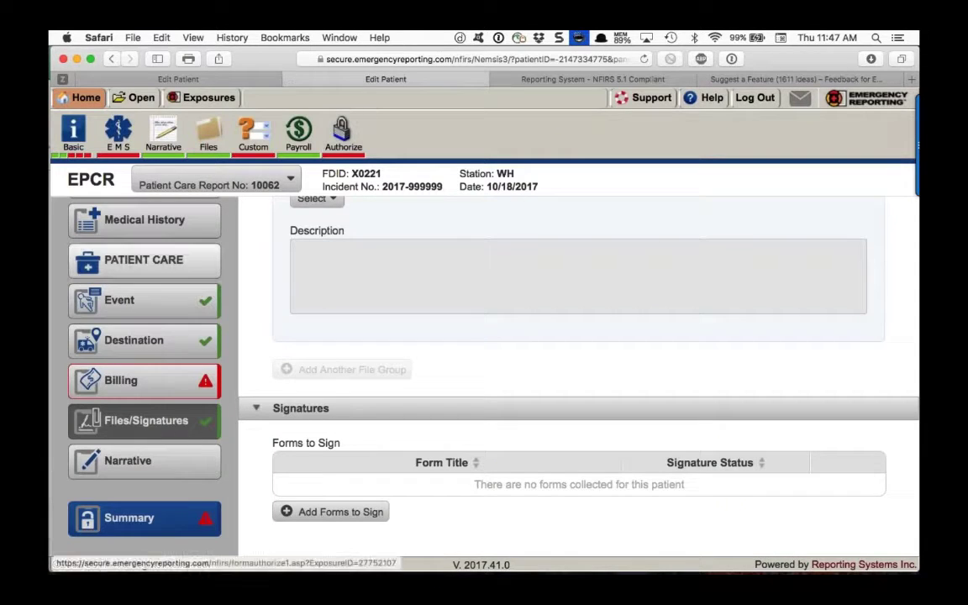
scroll(144, 370, up, 3)
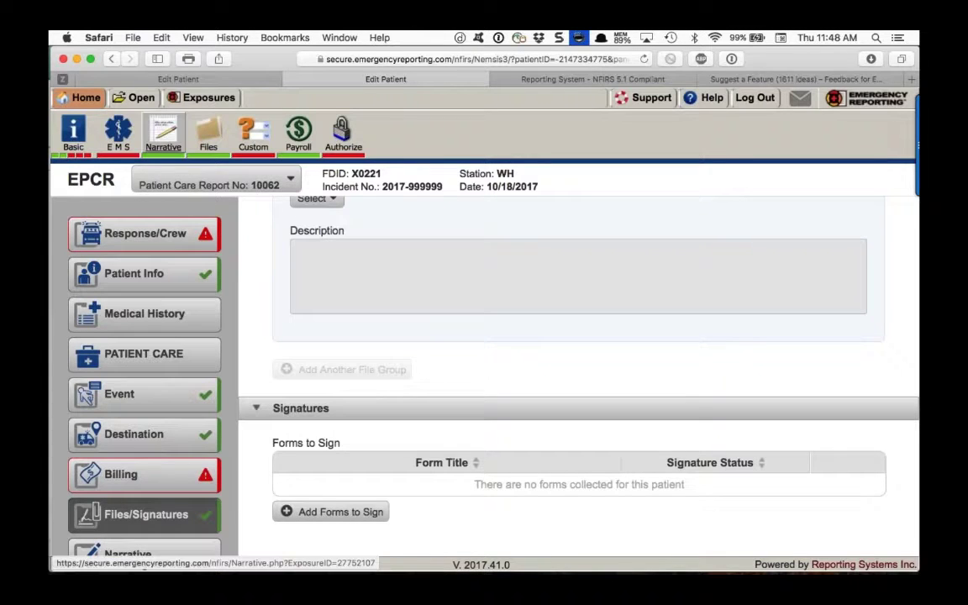
click(84, 97)
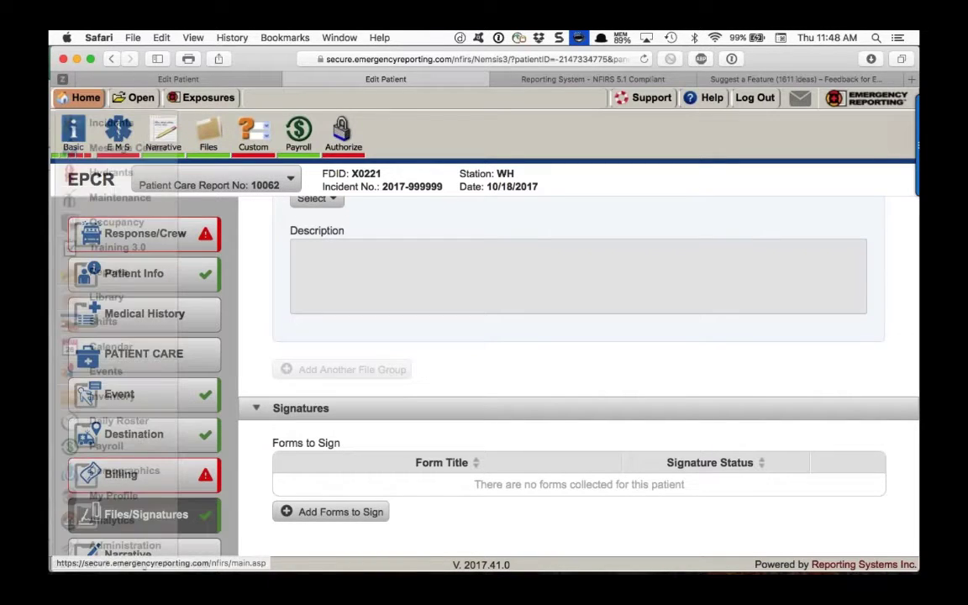
click(122, 546)
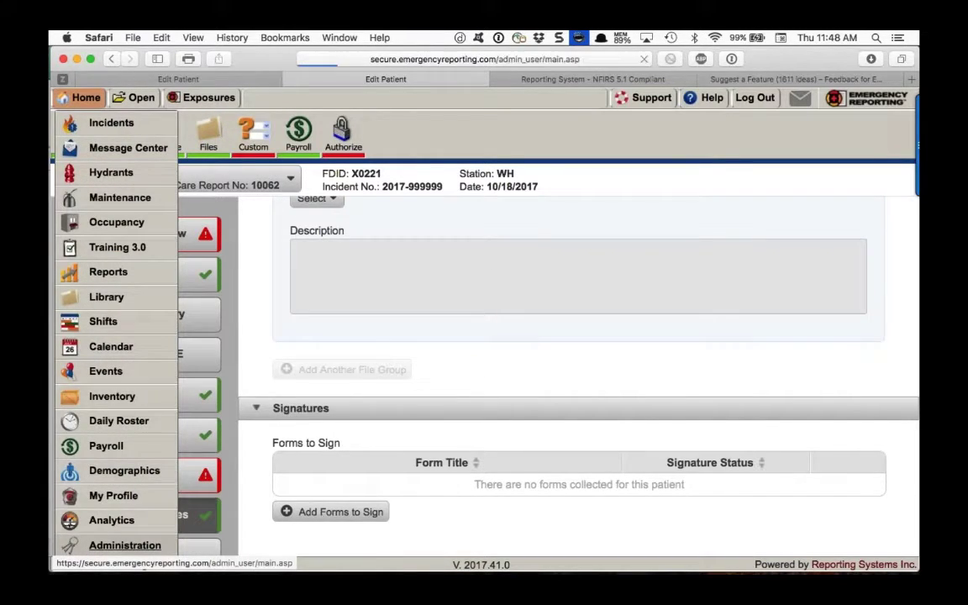